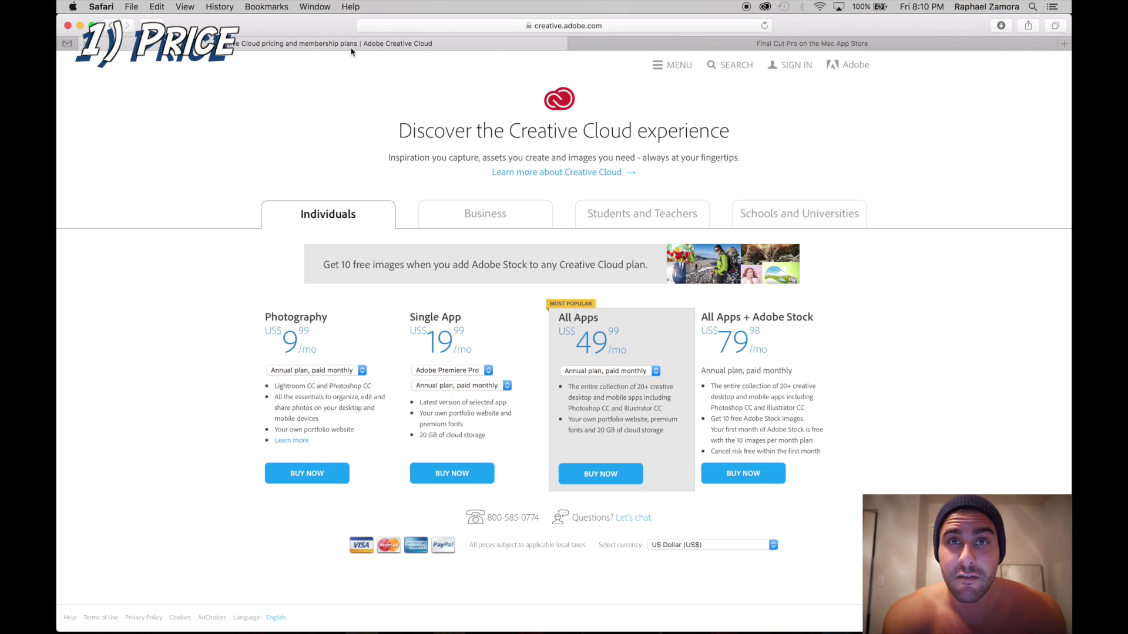
Glance at the Final Cut Pro tab, then review the Creative Cloud plan prices
{"action": "left_click", "coordinate": [605, 43]}
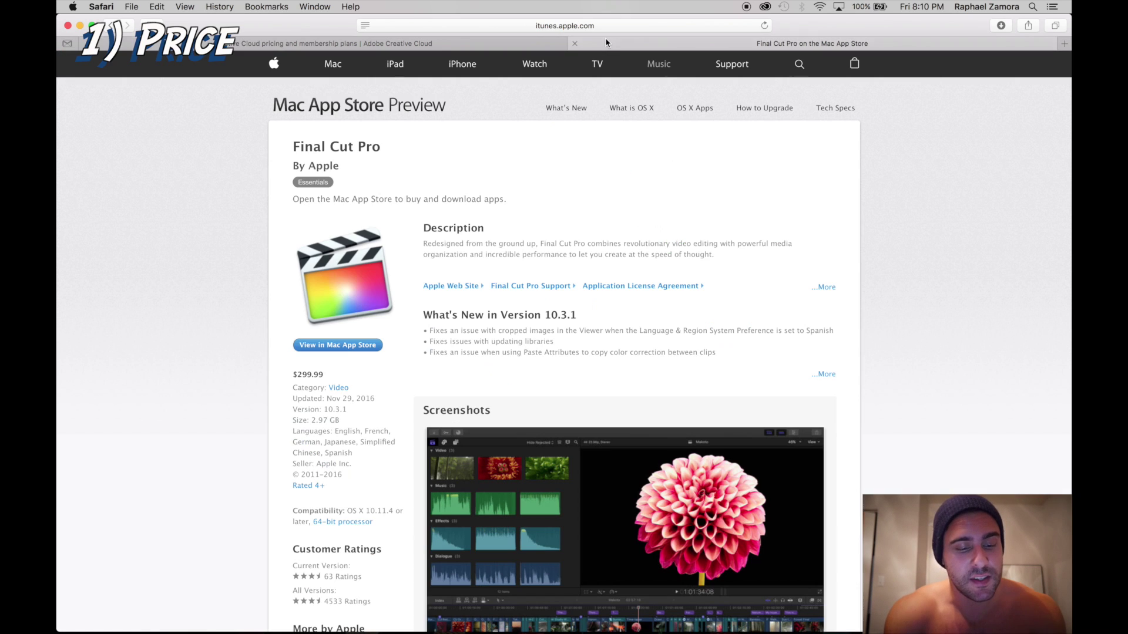
{"action": "left_click", "coordinate": [537, 42]}
{"action": "left_click_drag", "start_coordinate": [379, 181], "coordinate": [650, 442]}
{"action": "left_click", "coordinate": [650, 441]}
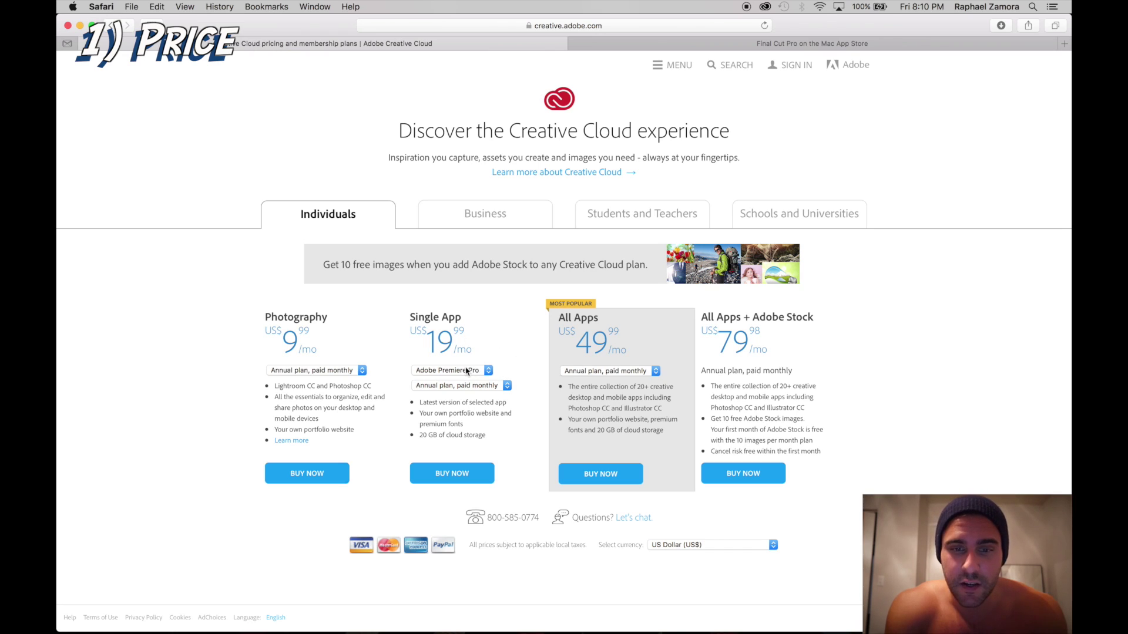
Compare the Single App price on Monthly versus Annual, paid monthly billing
{"action": "left_click", "coordinate": [467, 386]}
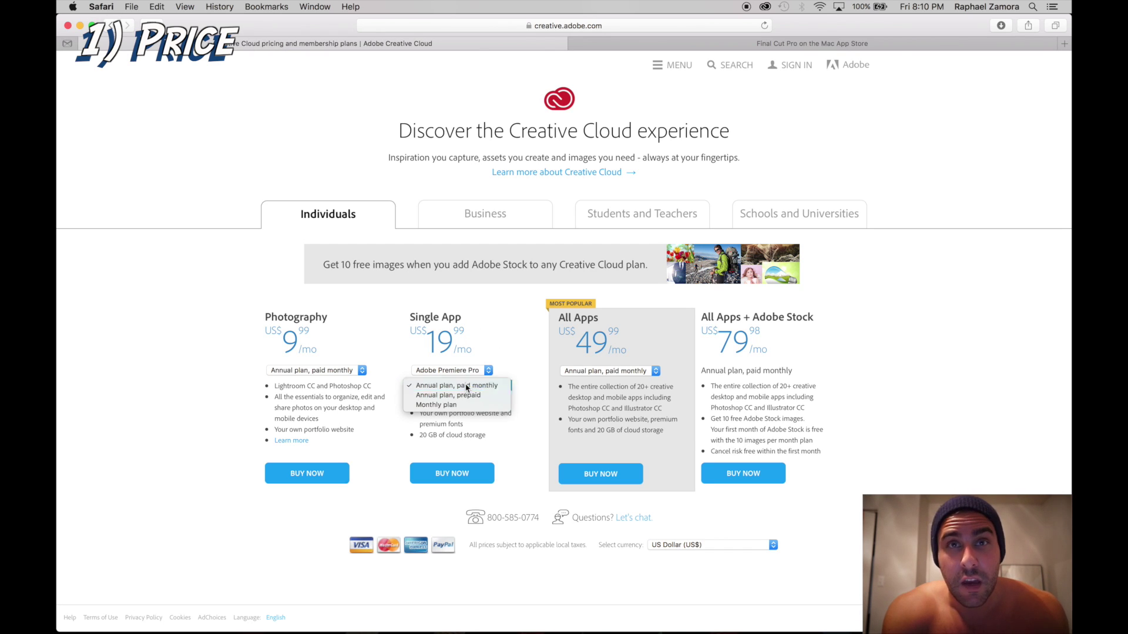
{"action": "left_click", "coordinate": [467, 386]}
{"action": "left_click", "coordinate": [456, 389]}
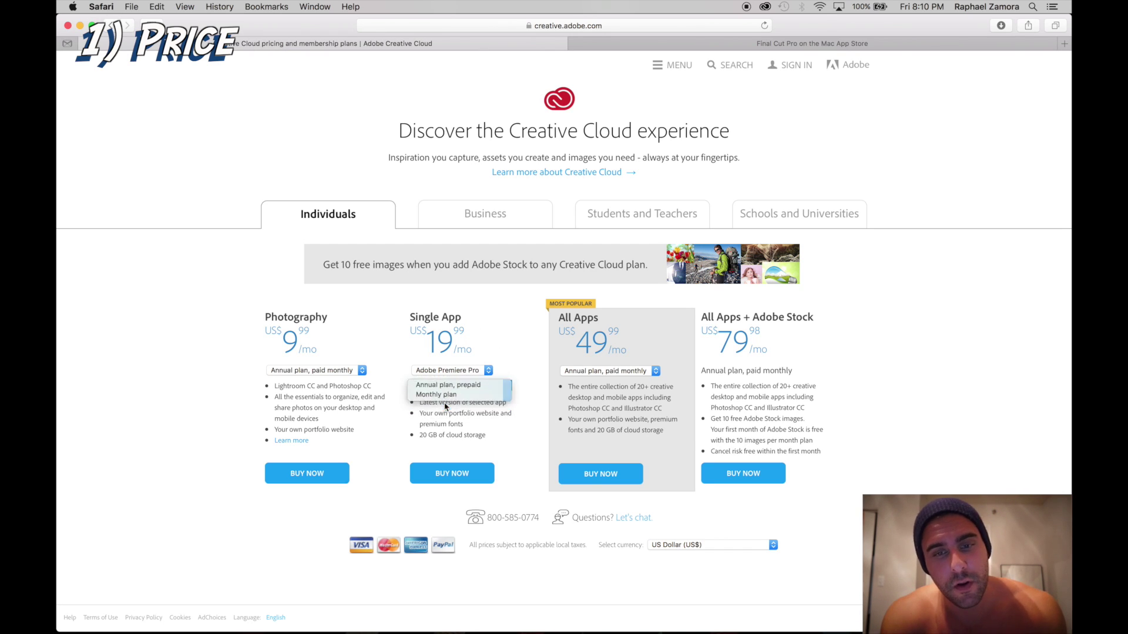
{"action": "left_click", "coordinate": [446, 406]}
{"action": "left_click", "coordinate": [454, 383]}
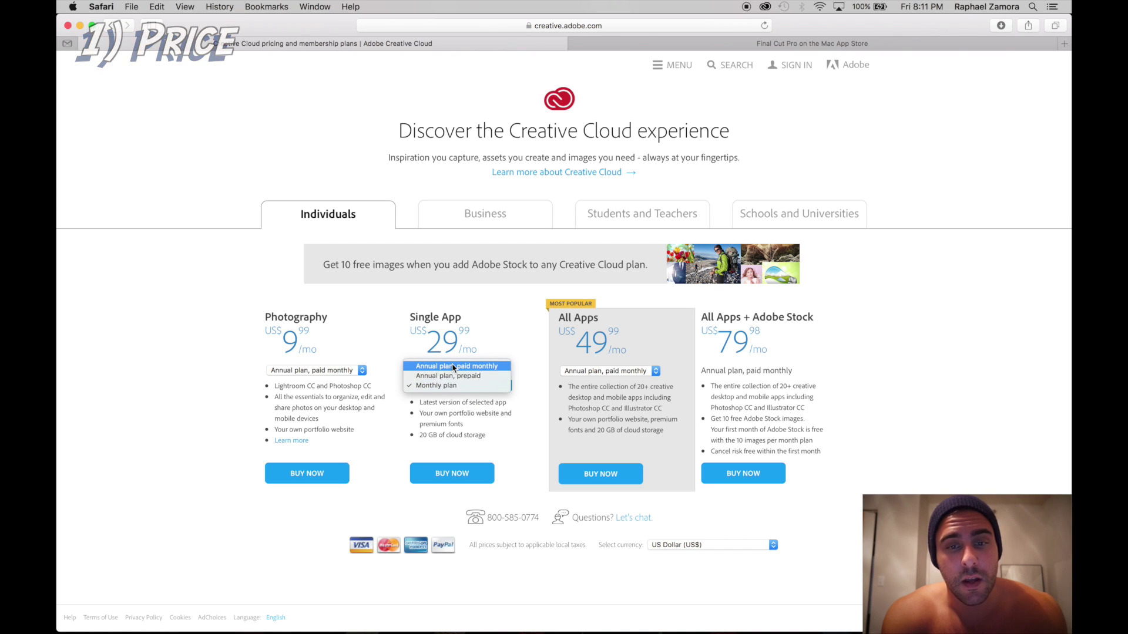
{"action": "left_click", "coordinate": [453, 367]}
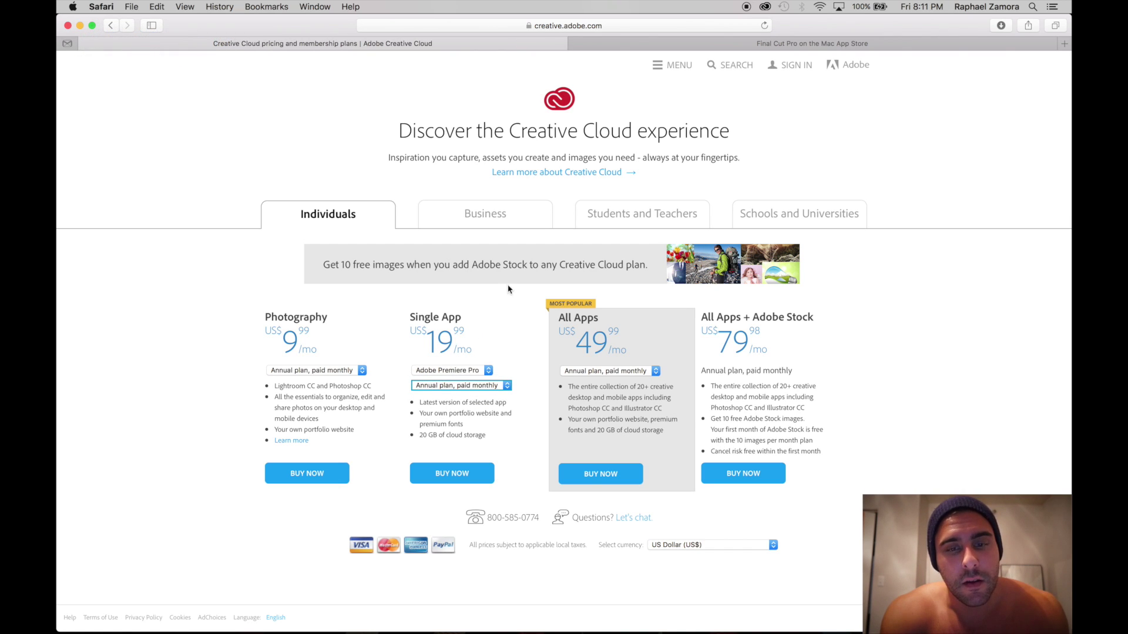
View the Final Cut Pro App Store page and its What's New in Version 10.3.1 notes
{"action": "left_click", "coordinate": [630, 43]}
{"action": "scroll", "coordinate": [349, 252], "scroll_direction": "down", "scroll_amount": 3}
{"action": "scroll", "coordinate": [358, 199], "scroll_direction": "up", "scroll_amount": 3}
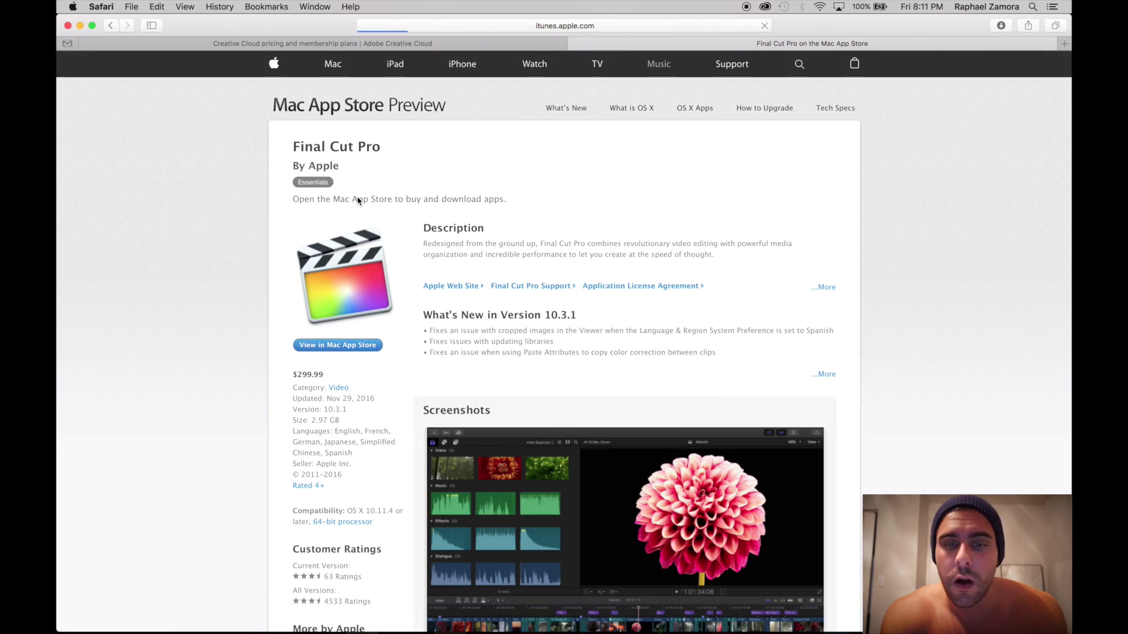
{"action": "scroll", "coordinate": [359, 200], "scroll_direction": "down", "scroll_amount": 1}
{"action": "left_click_drag", "start_coordinate": [541, 323], "coordinate": [444, 276]}
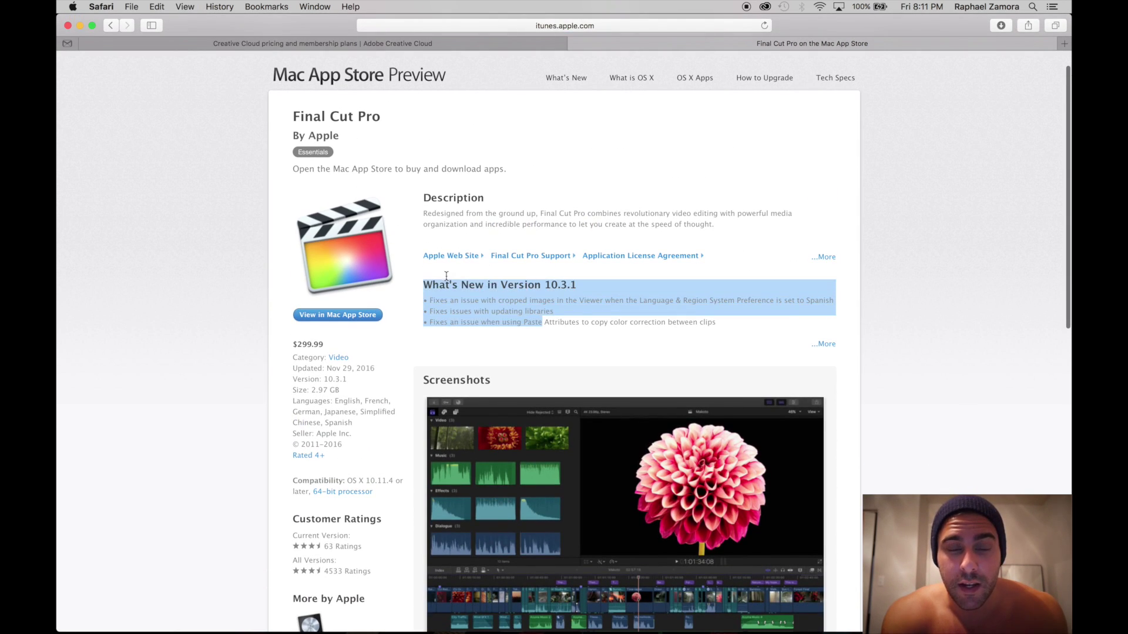
{"action": "left_click", "coordinate": [316, 339]}
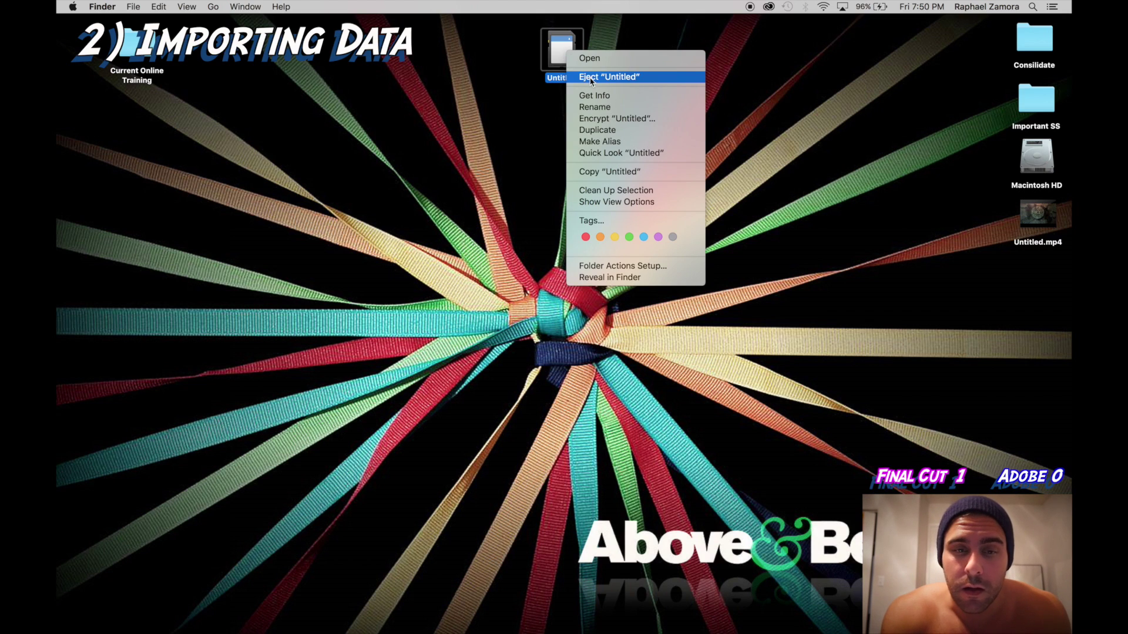
Copy the AVCHD folder from the Untitled card's private folder onto the desktop
{"action": "left_click", "coordinate": [589, 58]}
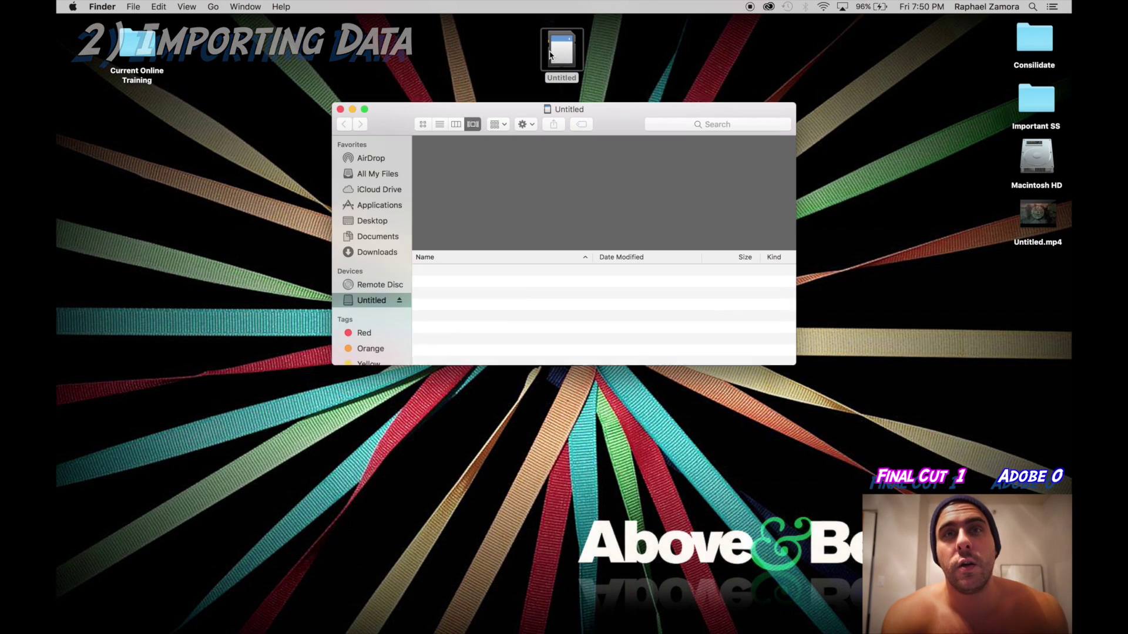
{"action": "left_click", "coordinate": [418, 296]}
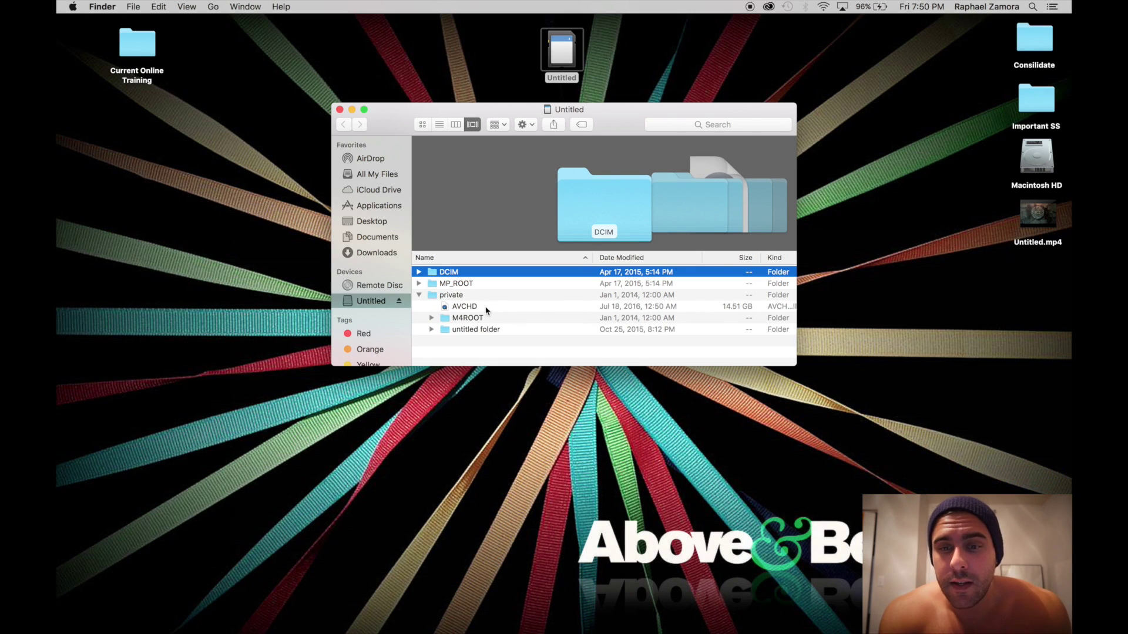
{"action": "left_click_drag", "start_coordinate": [464, 306], "coordinate": [262, 261]}
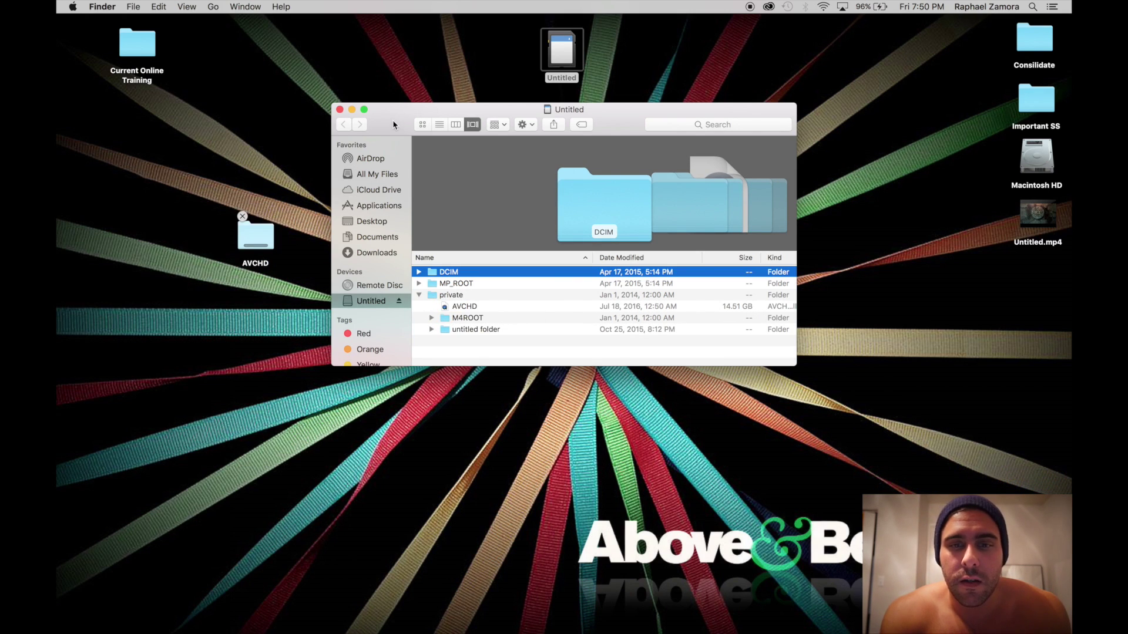
{"action": "left_click_drag", "start_coordinate": [394, 124], "coordinate": [476, 272]}
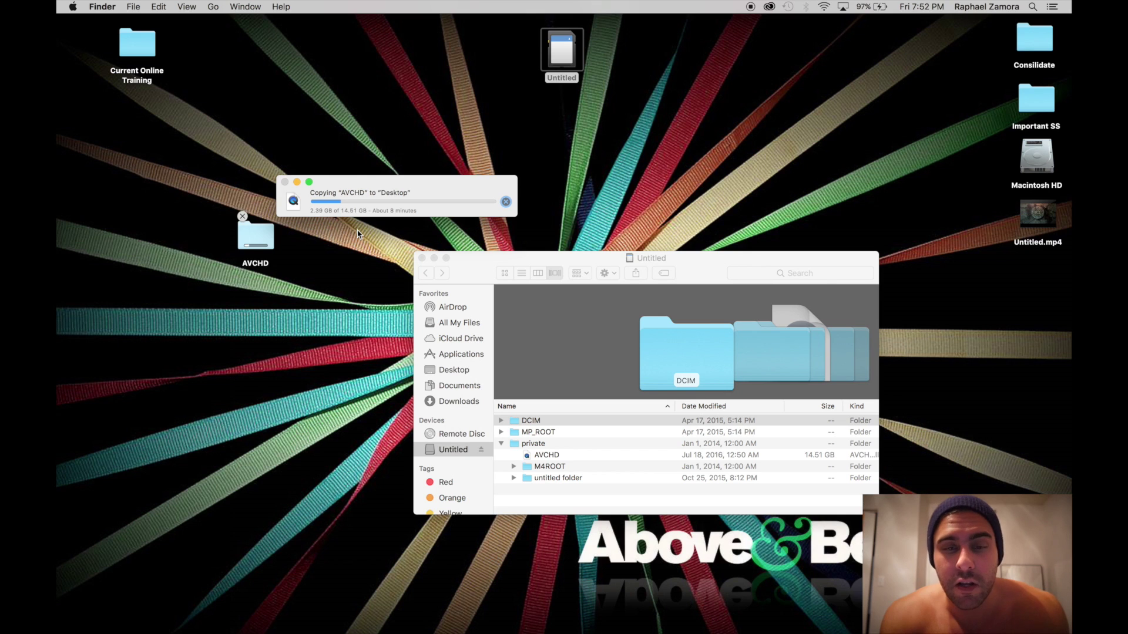
{"action": "mouse_move", "coordinate": [356, 632]}
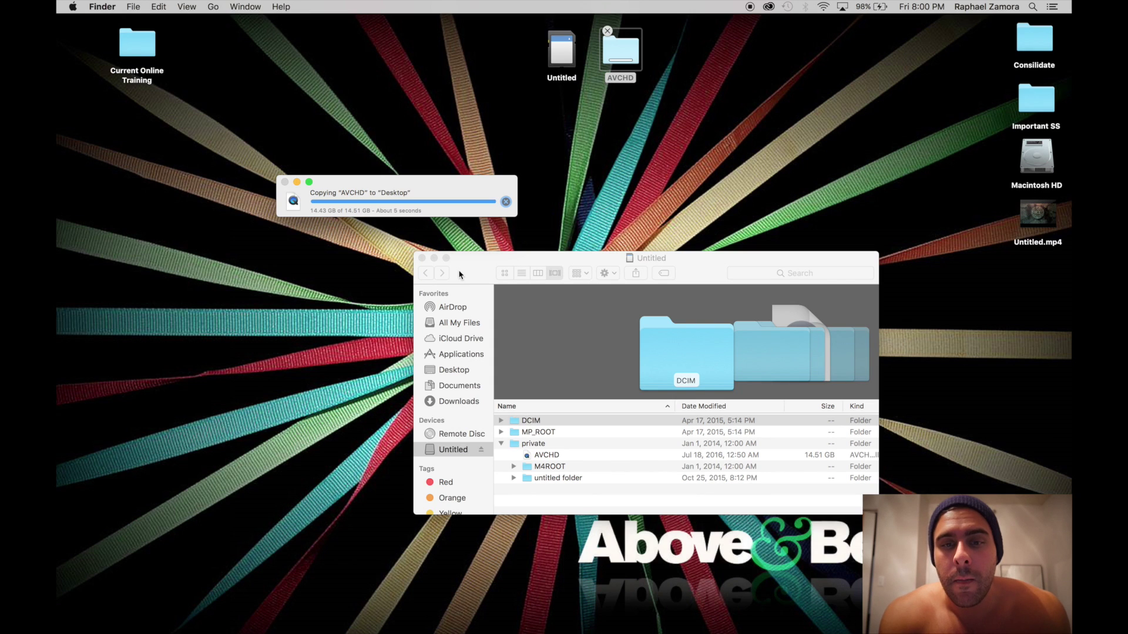
{"action": "left_click", "coordinate": [422, 261]}
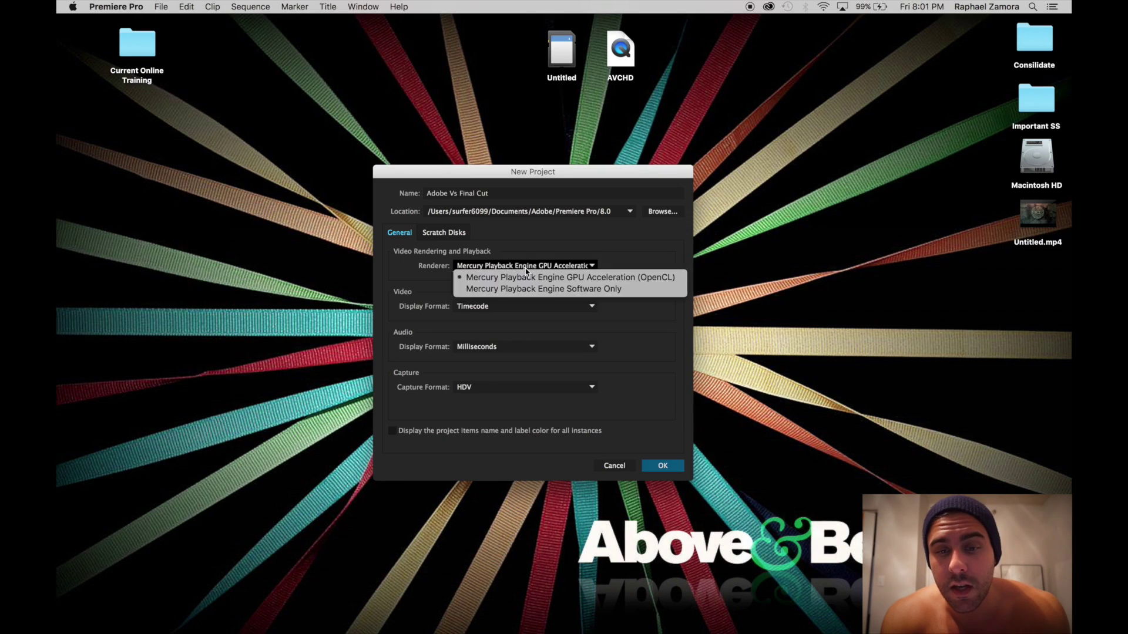
Create the 'Adobe Vs Final Cut' project after checking renderer and scratch disk settings
{"action": "left_click", "coordinate": [559, 348]}
{"action": "left_click", "coordinate": [444, 232]}
{"action": "left_click", "coordinate": [662, 466]}
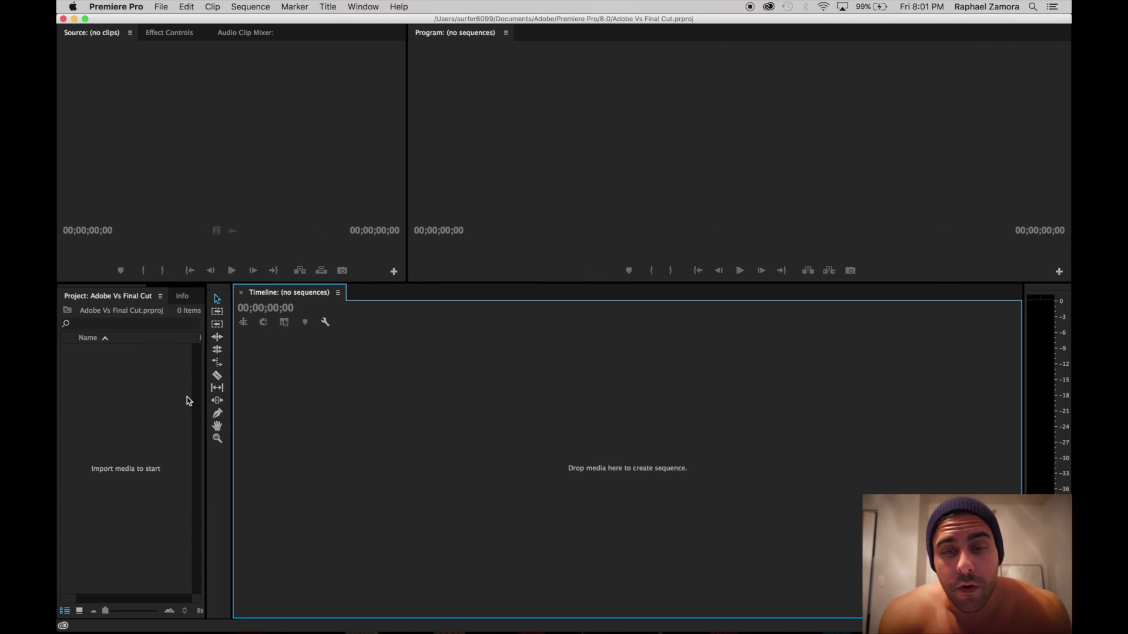
Add a bin named 'Adobe Vs FC Clips' and start importing media into it
{"action": "right_click", "coordinate": [144, 411]}
{"action": "left_click", "coordinate": [171, 435]}
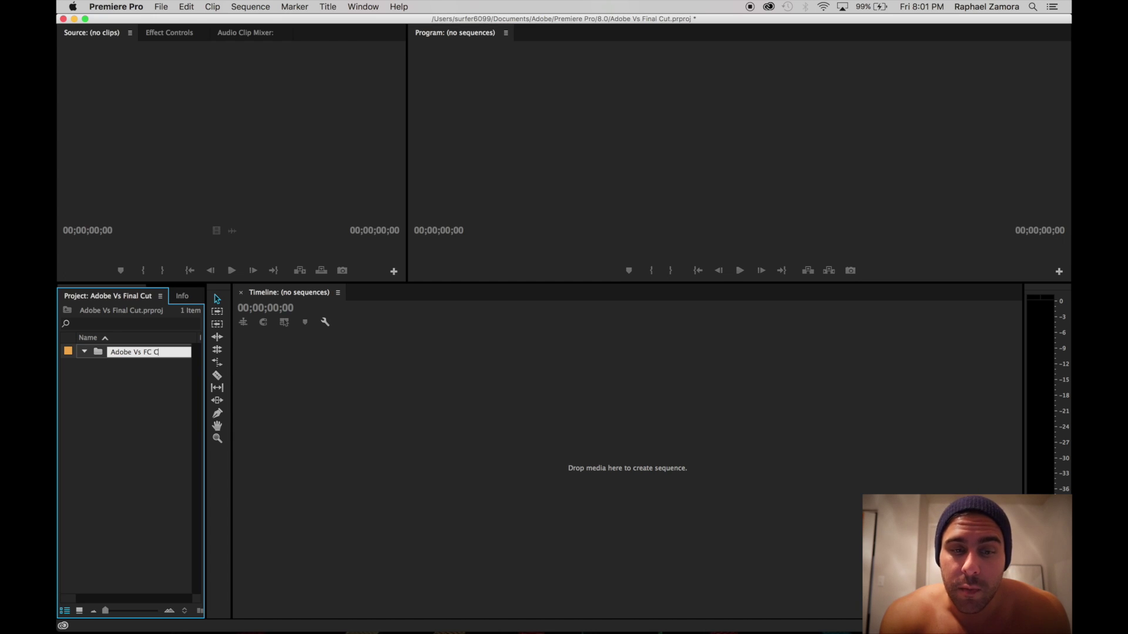
{"action": "type", "text": "s"}
{"action": "key", "text": "Return"}
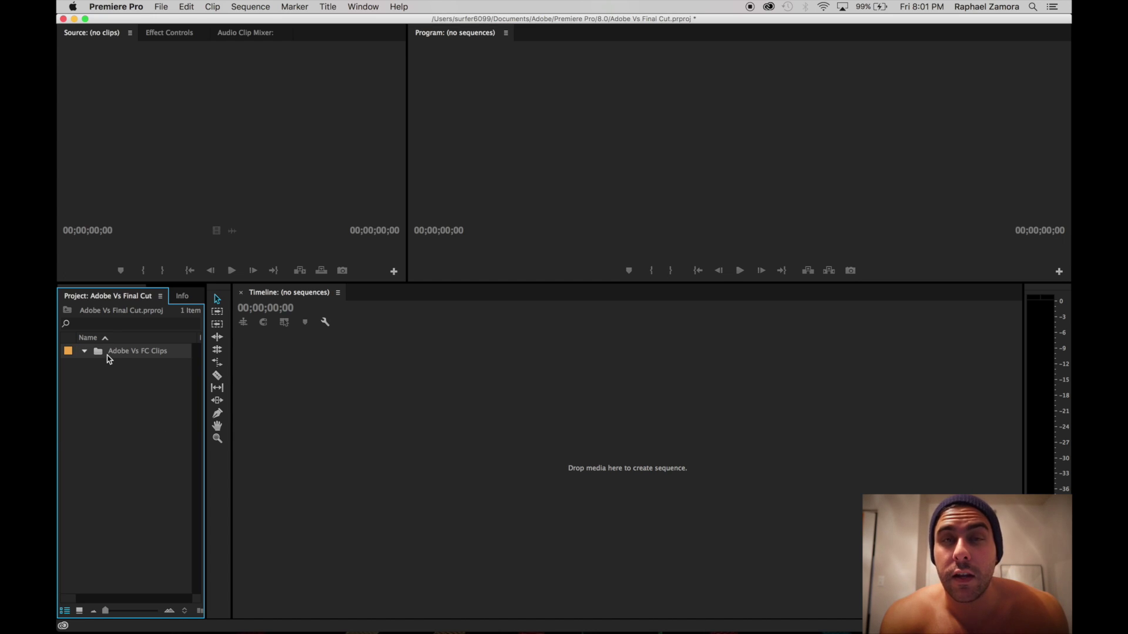
{"action": "right_click", "coordinate": [108, 359]}
{"action": "left_click", "coordinate": [134, 464]}
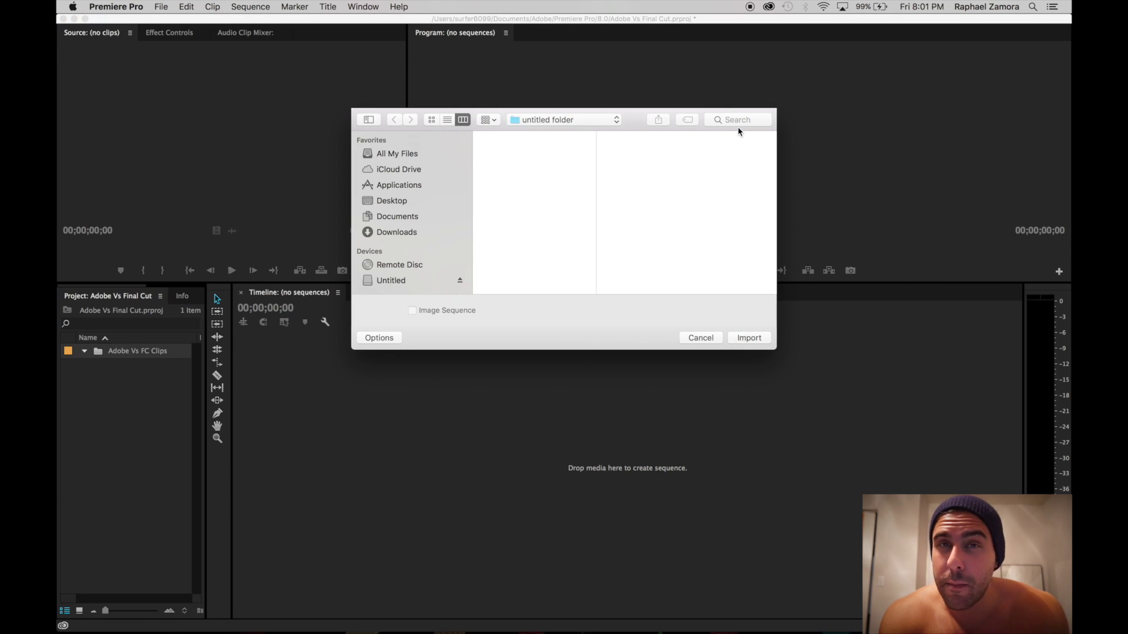
Search for 'stream', open the STREAM folder and import all its MTS clips into the bin
{"action": "left_click", "coordinate": [737, 120]}
{"action": "type", "text": "stream"}
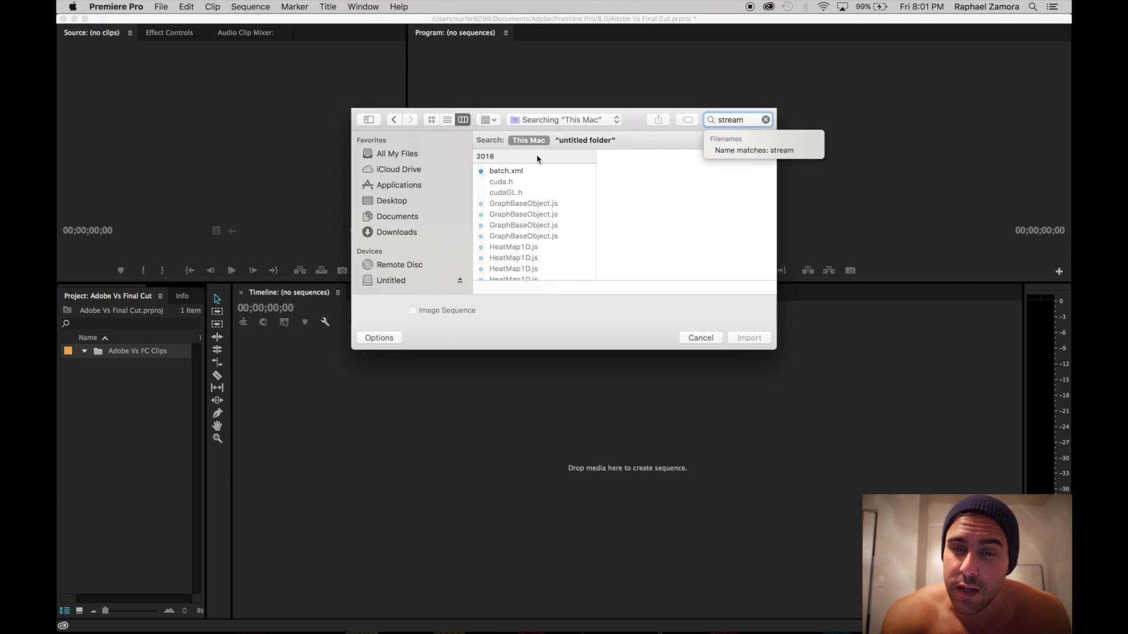
{"action": "scroll", "coordinate": [514, 188], "scroll_direction": "down", "scroll_amount": 10}
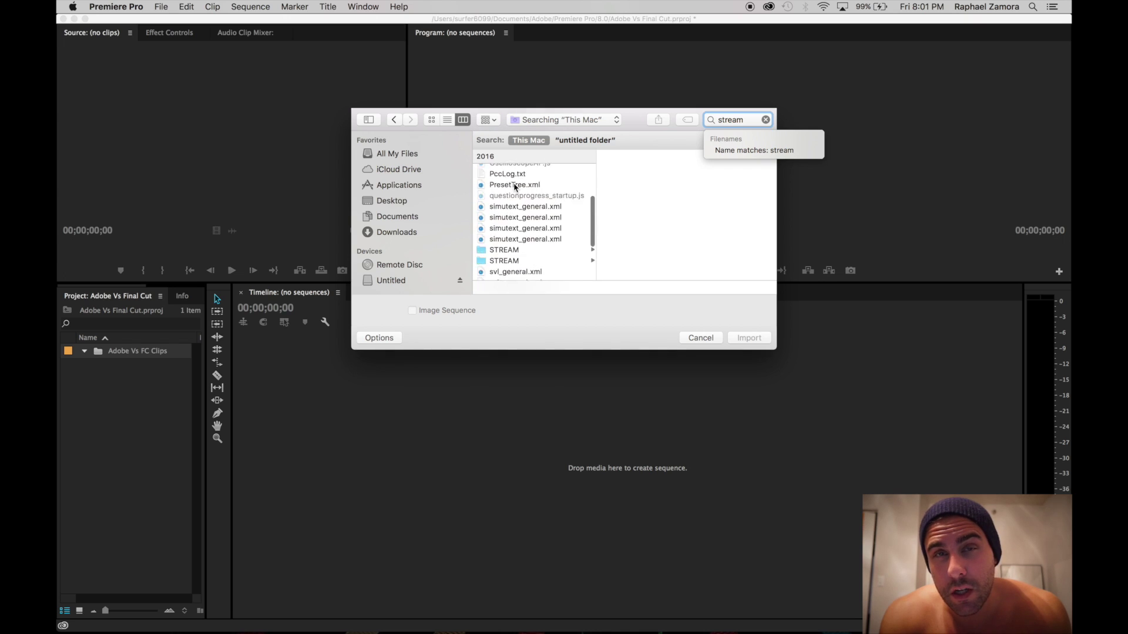
{"action": "left_click", "coordinate": [509, 185]}
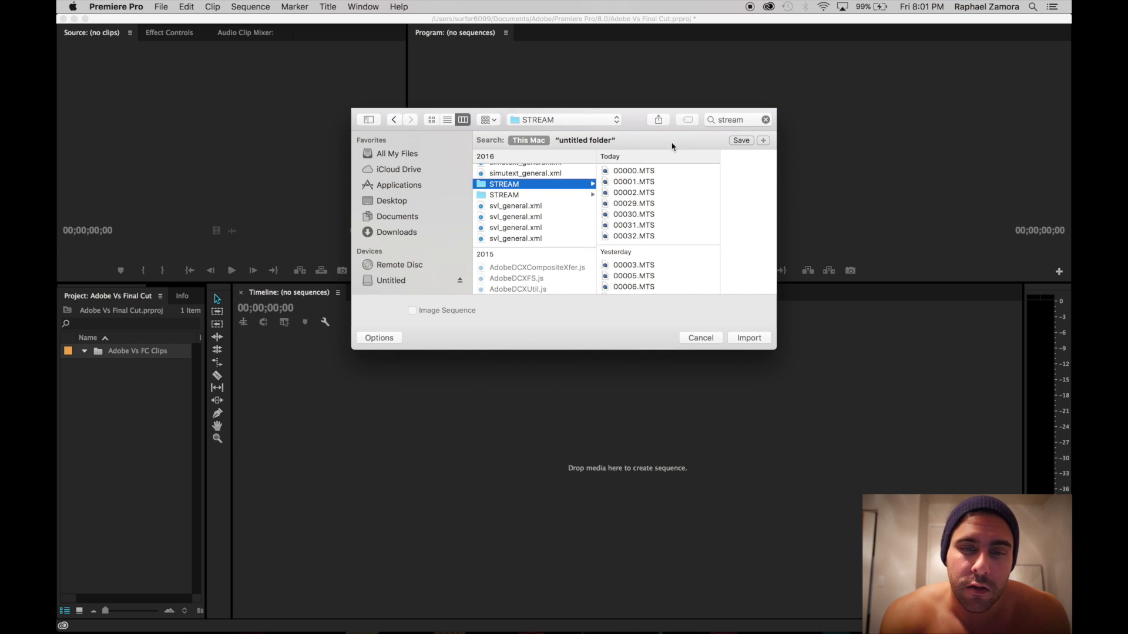
{"action": "scroll", "coordinate": [598, 204], "scroll_direction": "down", "scroll_amount": 10}
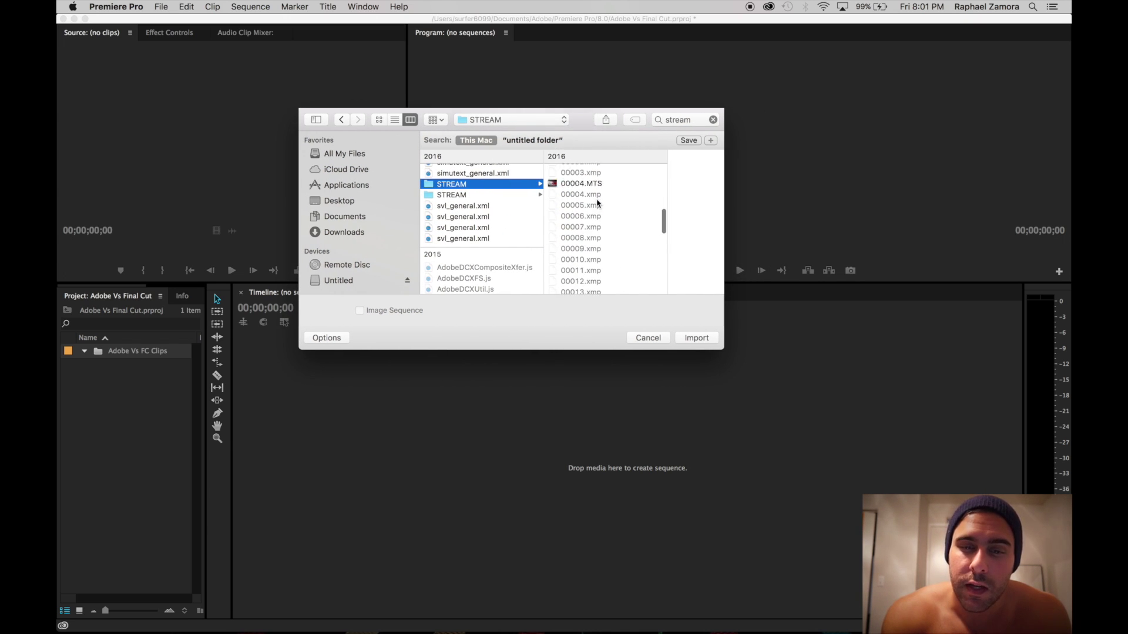
{"action": "left_click", "coordinate": [582, 269]}
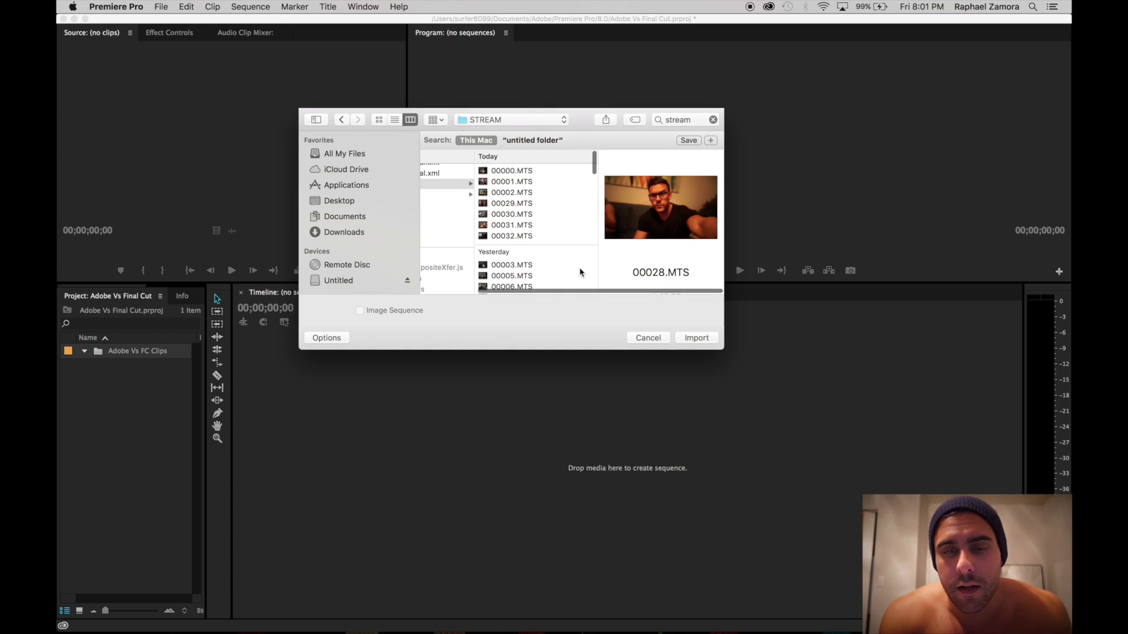
{"action": "left_click", "coordinate": [503, 175], "text": "shift"}
{"action": "scroll", "coordinate": [587, 276], "scroll_direction": "down", "scroll_amount": 3}
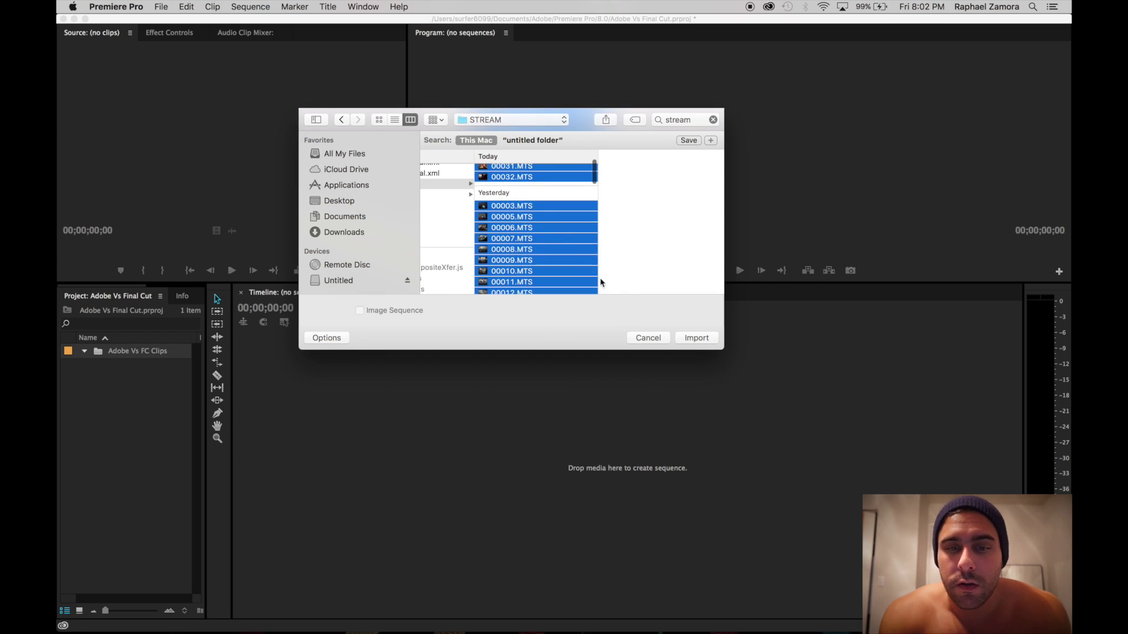
{"action": "left_click", "coordinate": [688, 336]}
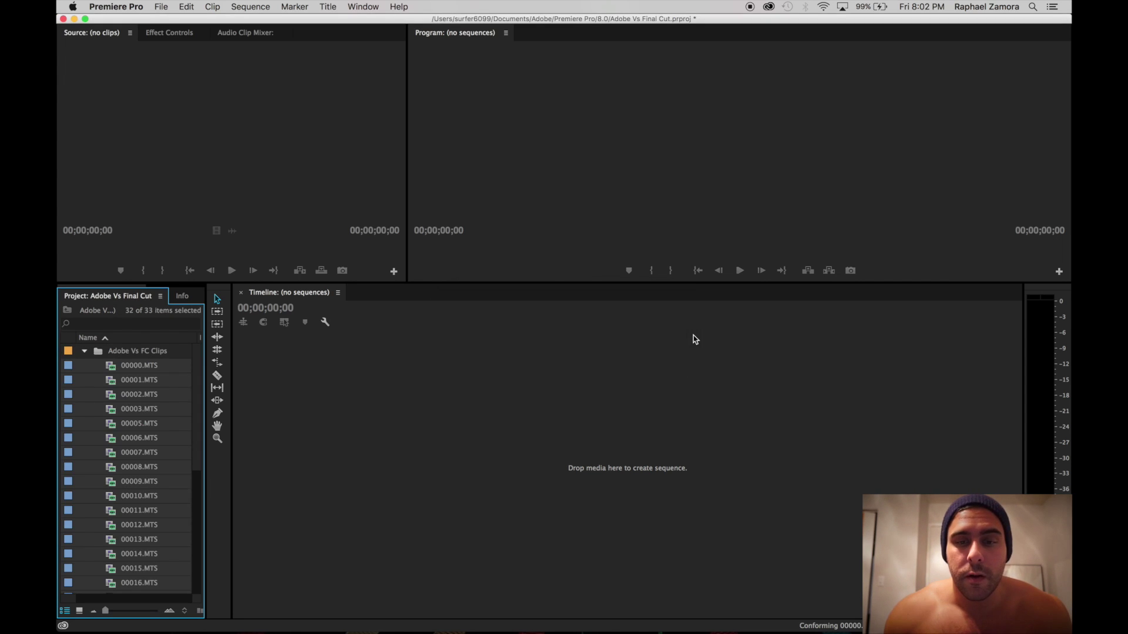
Start a new sequence named 'Adobe vs Final Cut'
{"action": "right_click", "coordinate": [94, 475]}
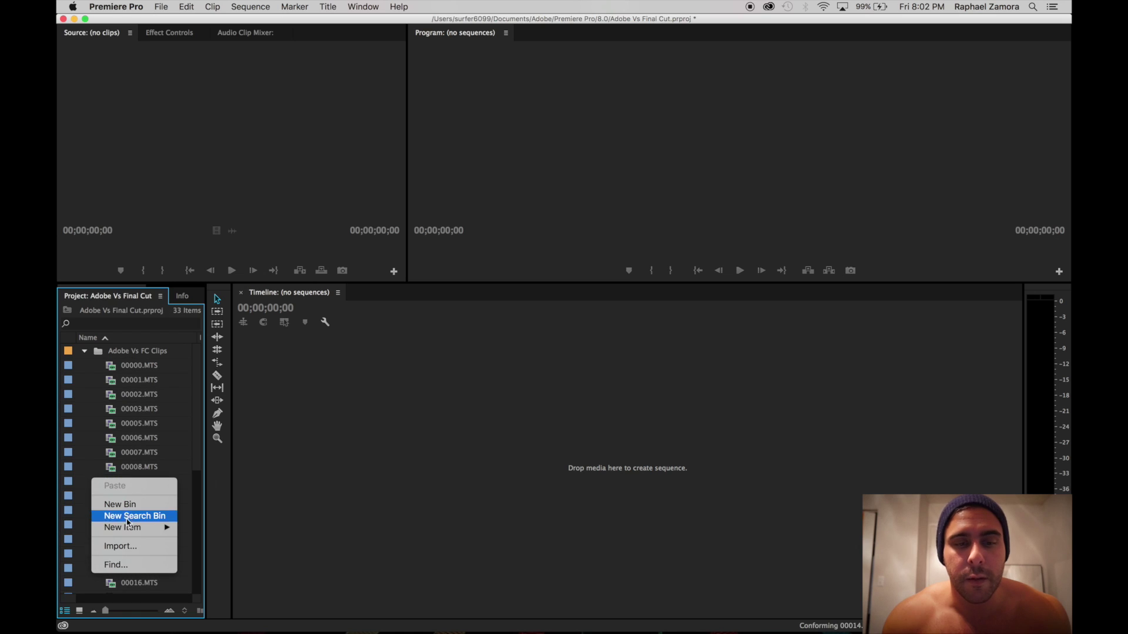
{"action": "mouse_move", "coordinate": [118, 524]}
{"action": "left_click", "coordinate": [200, 504]}
{"action": "type", "text": "Adobe vs Final Cut"}
{"action": "scroll", "coordinate": [444, 256], "scroll_direction": "down", "scroll_amount": 3}
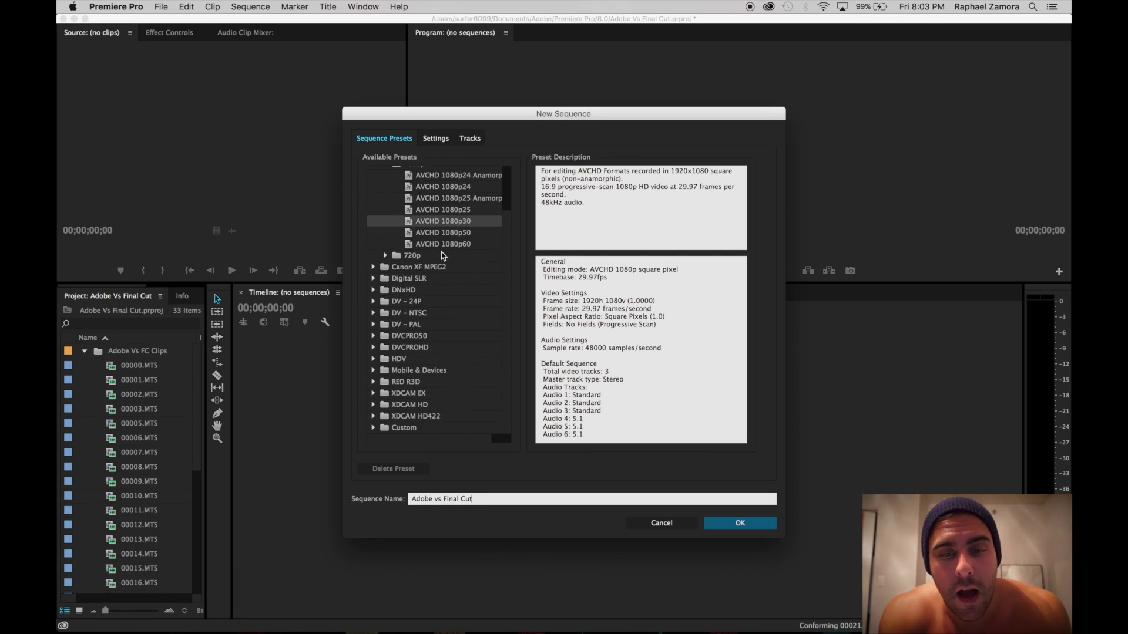
{"action": "scroll", "coordinate": [443, 256], "scroll_direction": "up", "scroll_amount": 3}
Choose the AVCHD 1080p30 preset and create the sequence
{"action": "left_click", "coordinate": [374, 182]}
{"action": "left_click", "coordinate": [374, 182]}
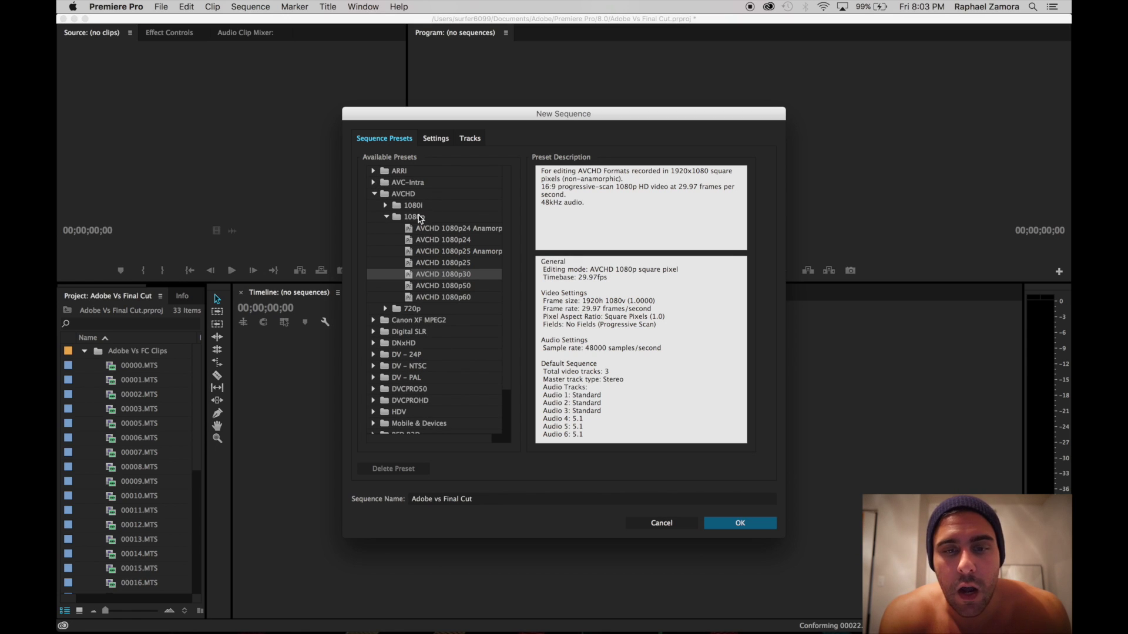
{"action": "scroll", "coordinate": [419, 231], "scroll_direction": "down", "scroll_amount": 3}
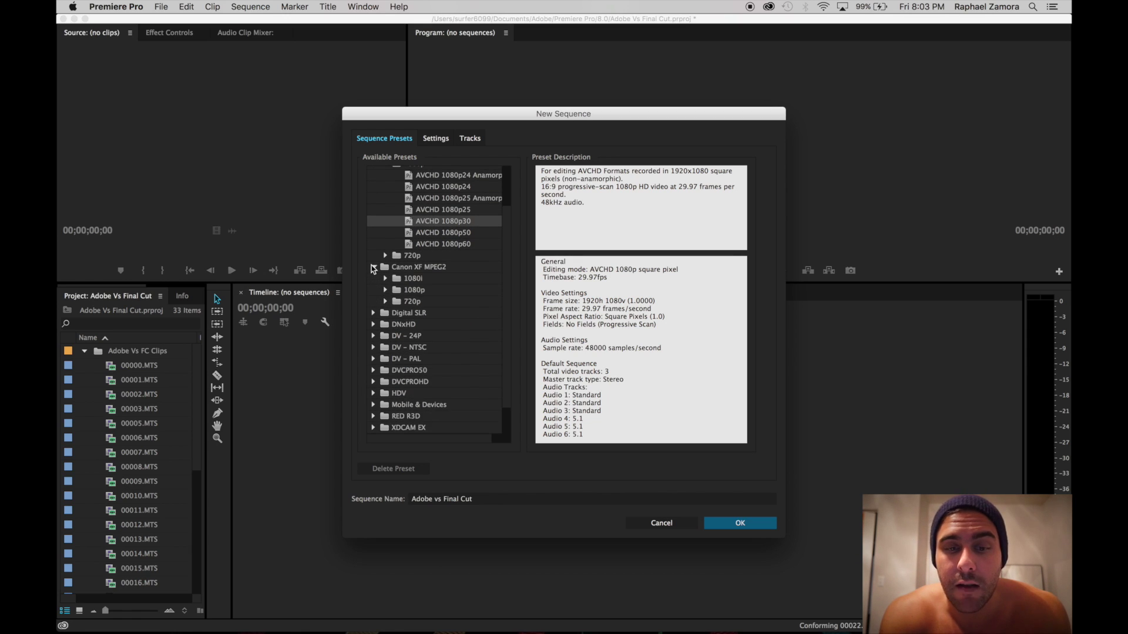
{"action": "scroll", "coordinate": [452, 252], "scroll_direction": "up", "scroll_amount": 1}
{"action": "left_click", "coordinate": [473, 221]}
{"action": "left_click", "coordinate": [453, 234]}
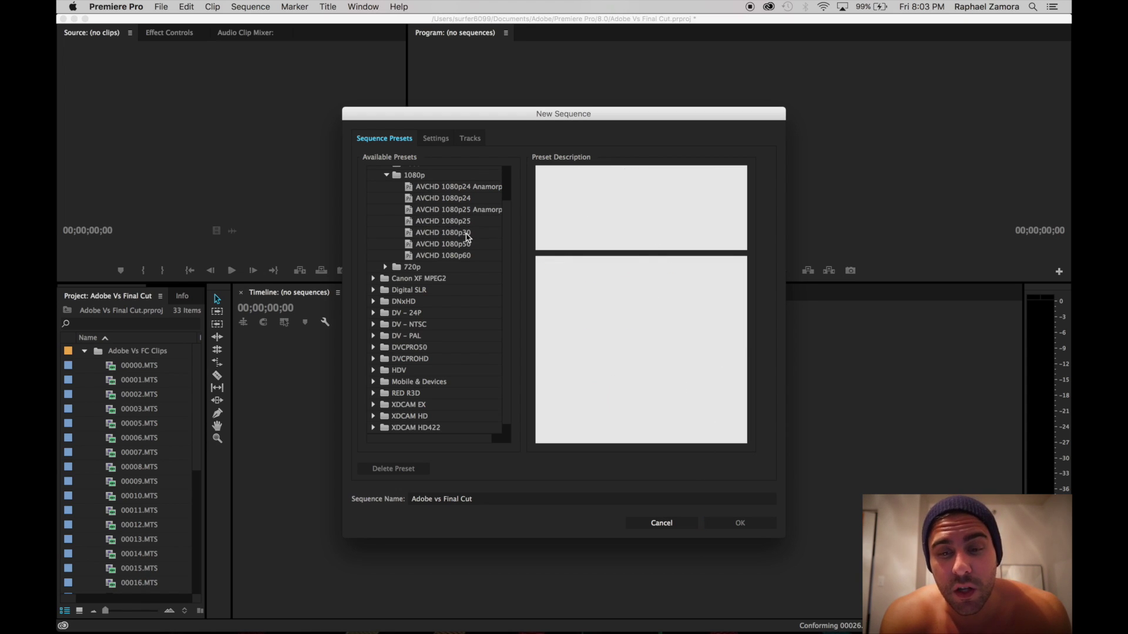
{"action": "left_click", "coordinate": [447, 212]}
{"action": "left_click", "coordinate": [464, 232]}
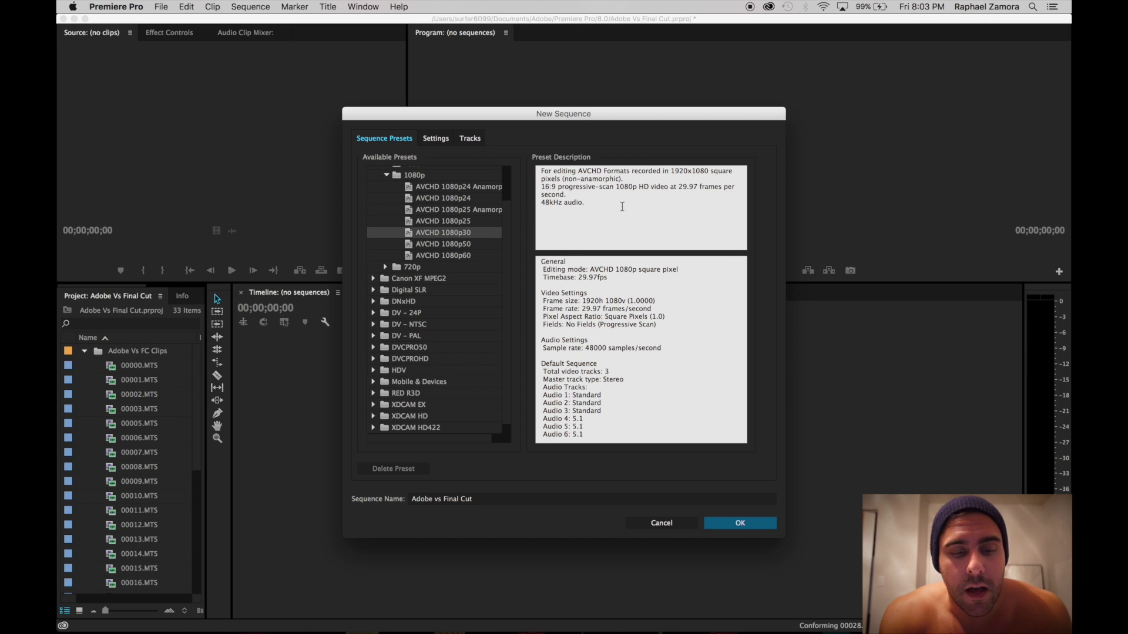
{"action": "left_click", "coordinate": [729, 522]}
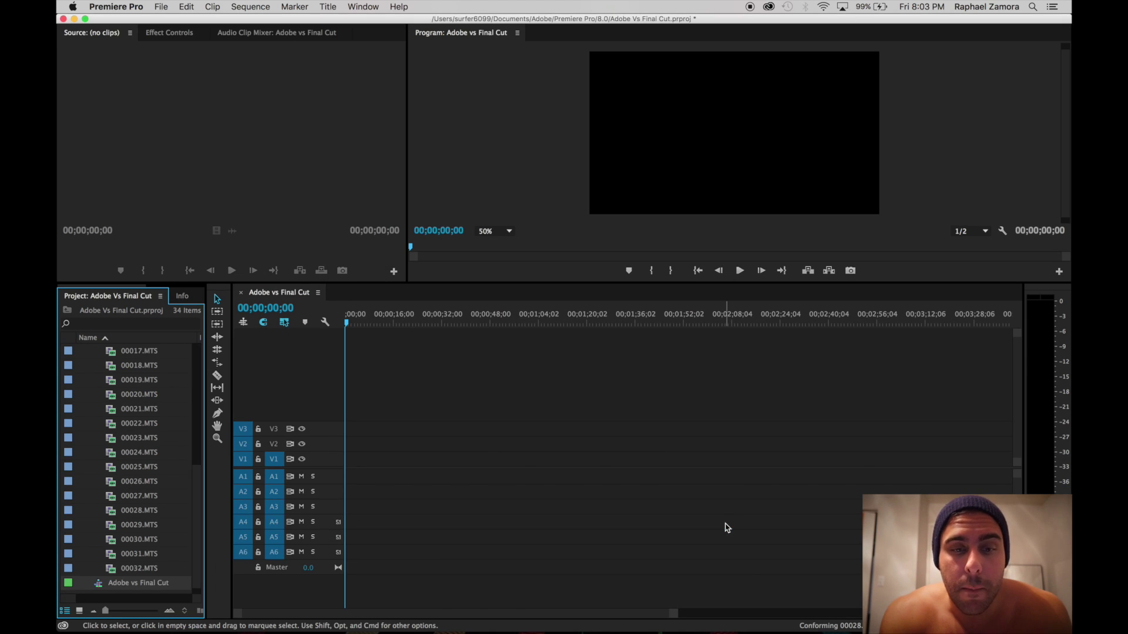
Place 00012.MTS at the sequence start, match settings, enlarge V1/A1 and play it
{"action": "double_click", "coordinate": [118, 510]}
{"action": "double_click", "coordinate": [112, 525]}
{"action": "left_click_drag", "start_coordinate": [113, 527], "coordinate": [350, 476]}
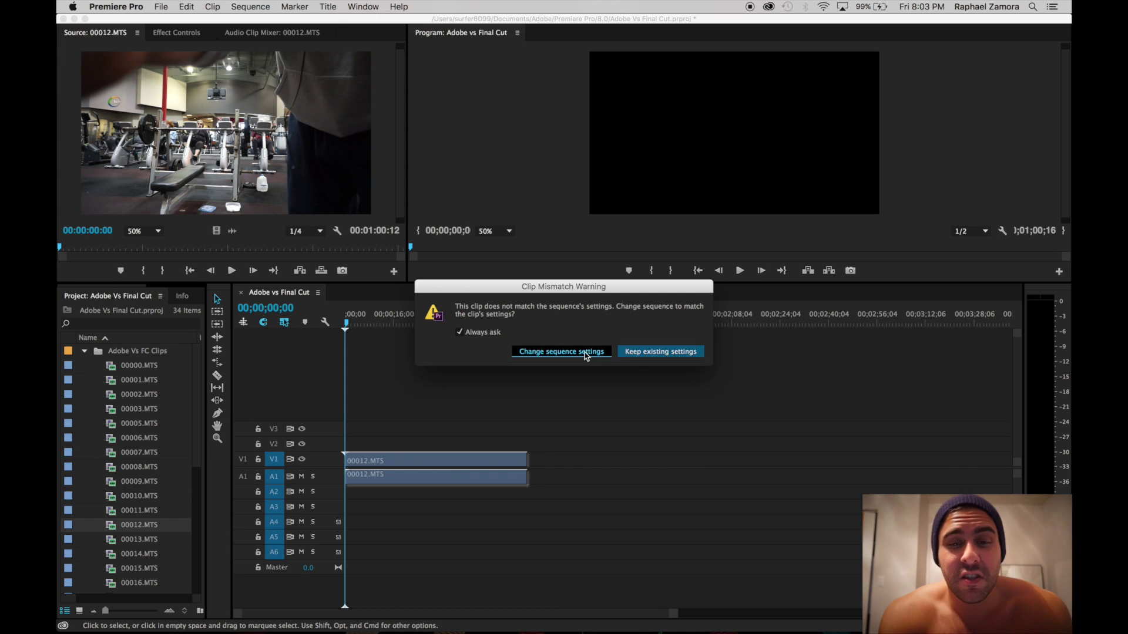
{"action": "left_click", "coordinate": [577, 353]}
{"action": "double_click", "coordinate": [332, 463]}
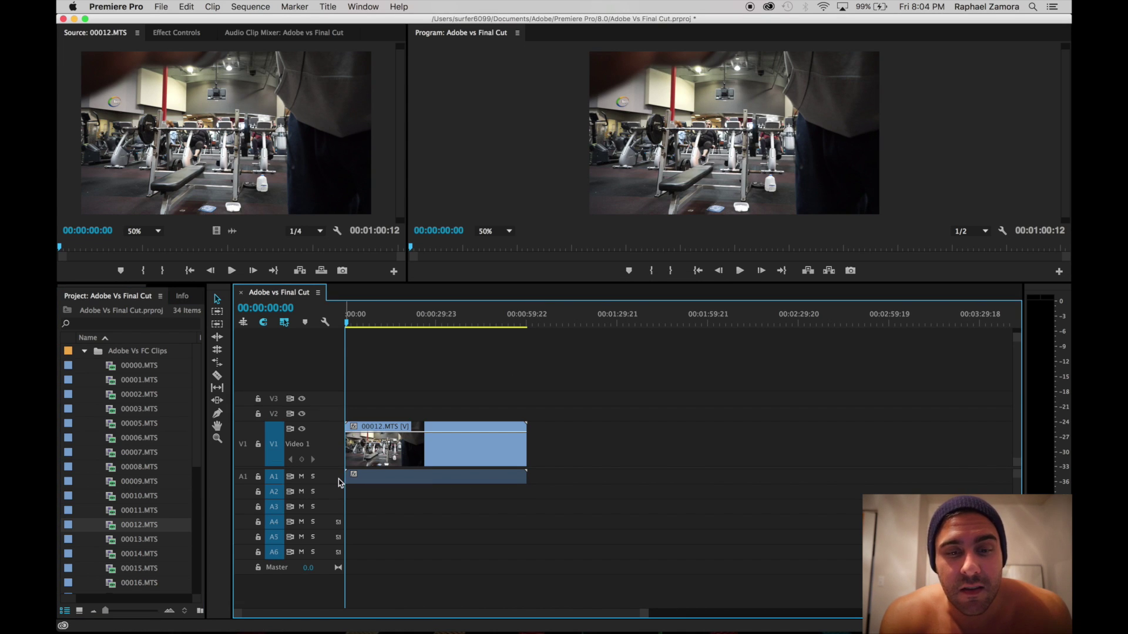
{"action": "double_click", "coordinate": [339, 482]}
{"action": "key", "text": "space"}
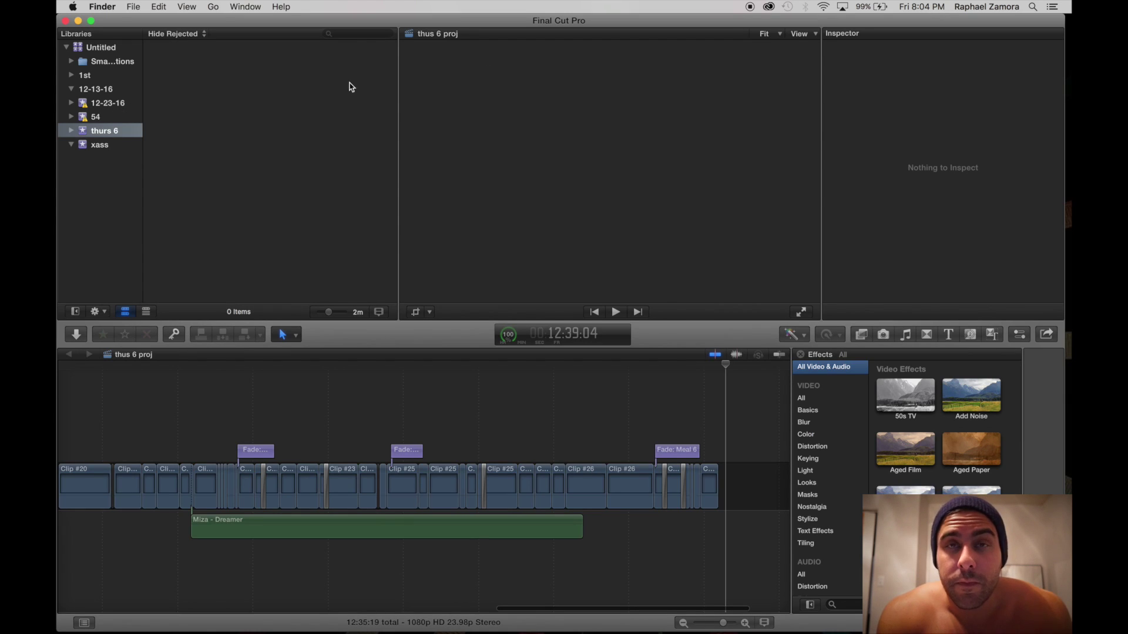
Start a new library event with Create New Project ticked, typing the event name
{"action": "right_click", "coordinate": [99, 200]}
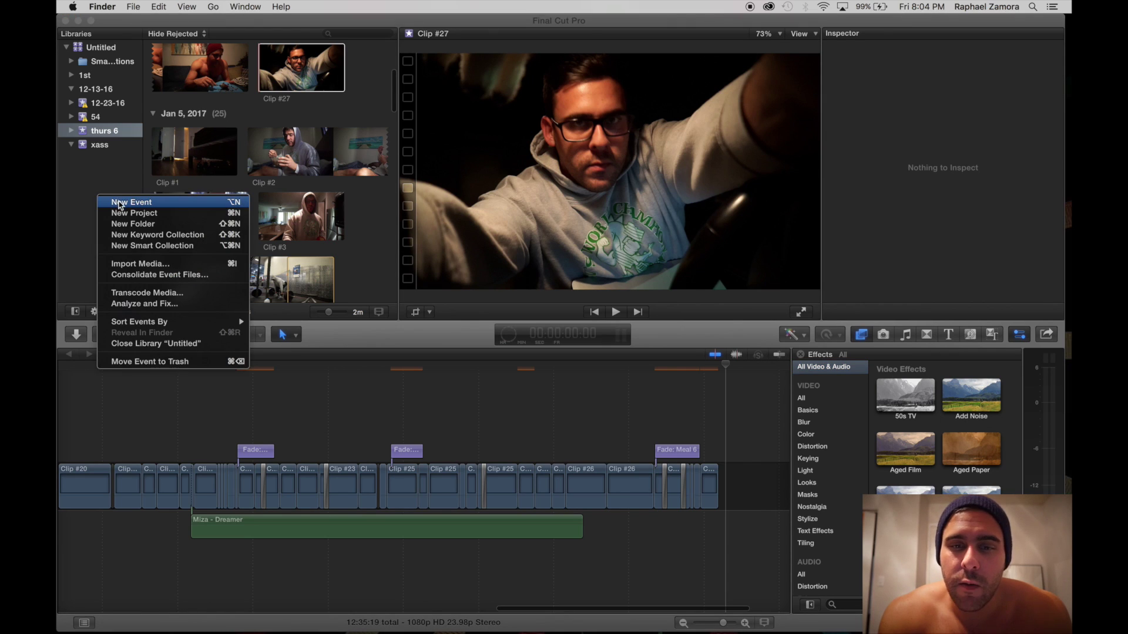
{"action": "left_click", "coordinate": [119, 204]}
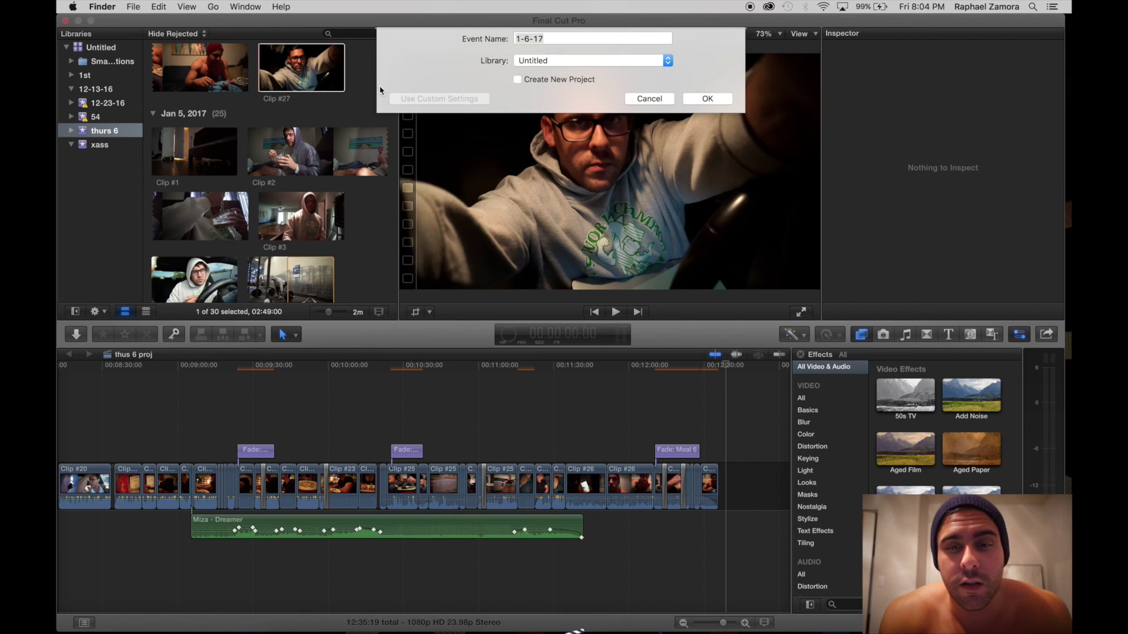
{"action": "left_click", "coordinate": [584, 39]}
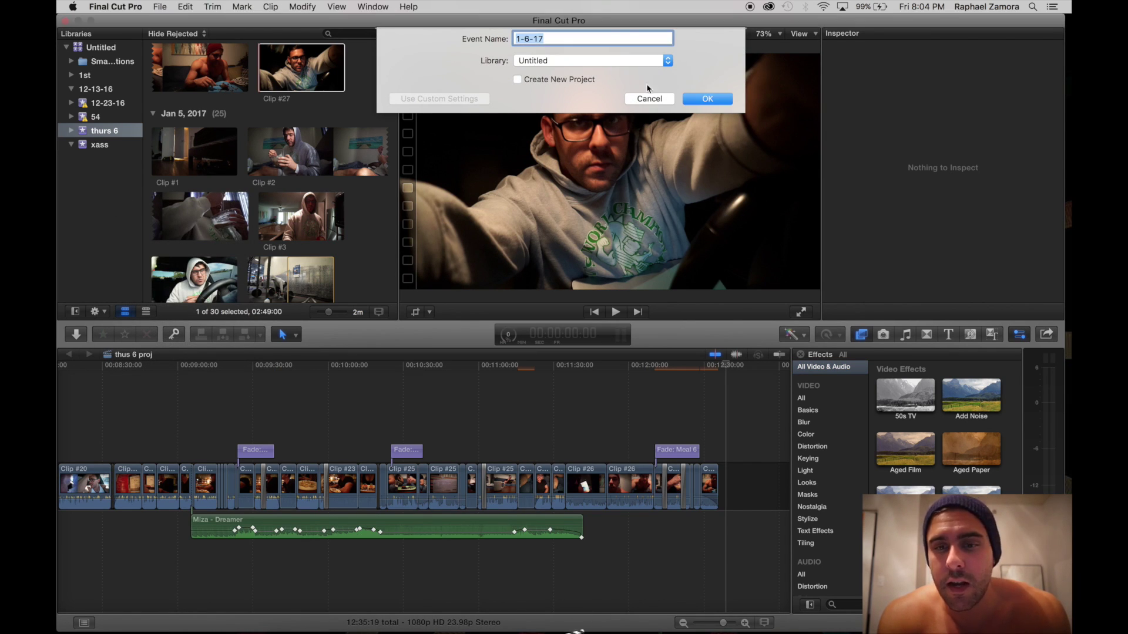
{"action": "left_click", "coordinate": [576, 79]}
{"action": "type", "text": "Final Cut"}
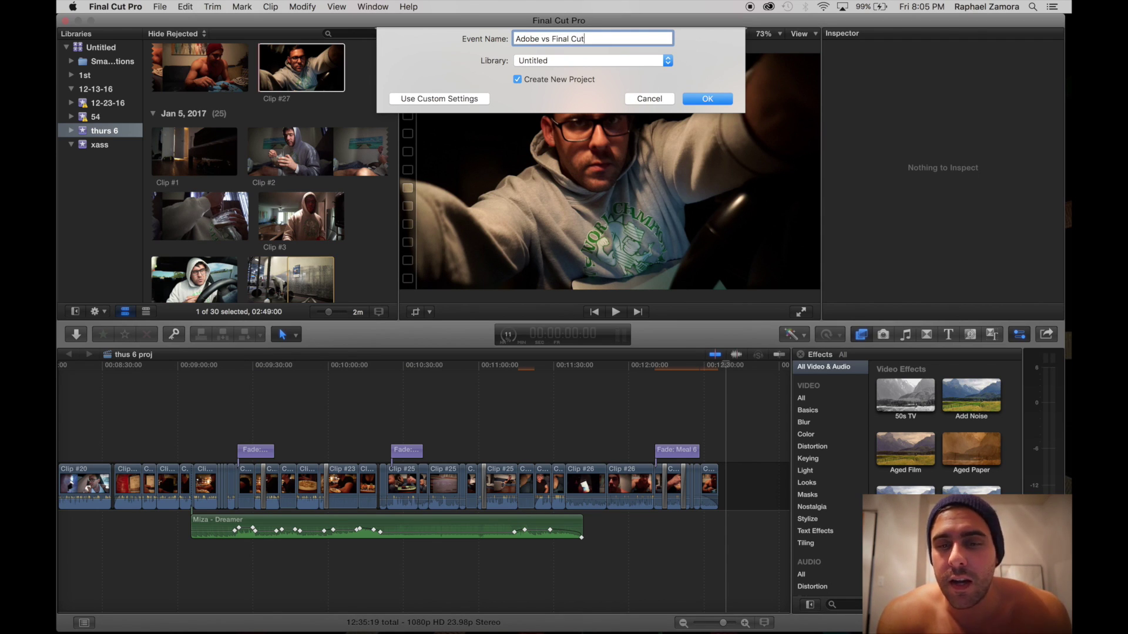
Create the event and name its new project 'Adobe vs FC'
{"action": "key", "text": "Return"}
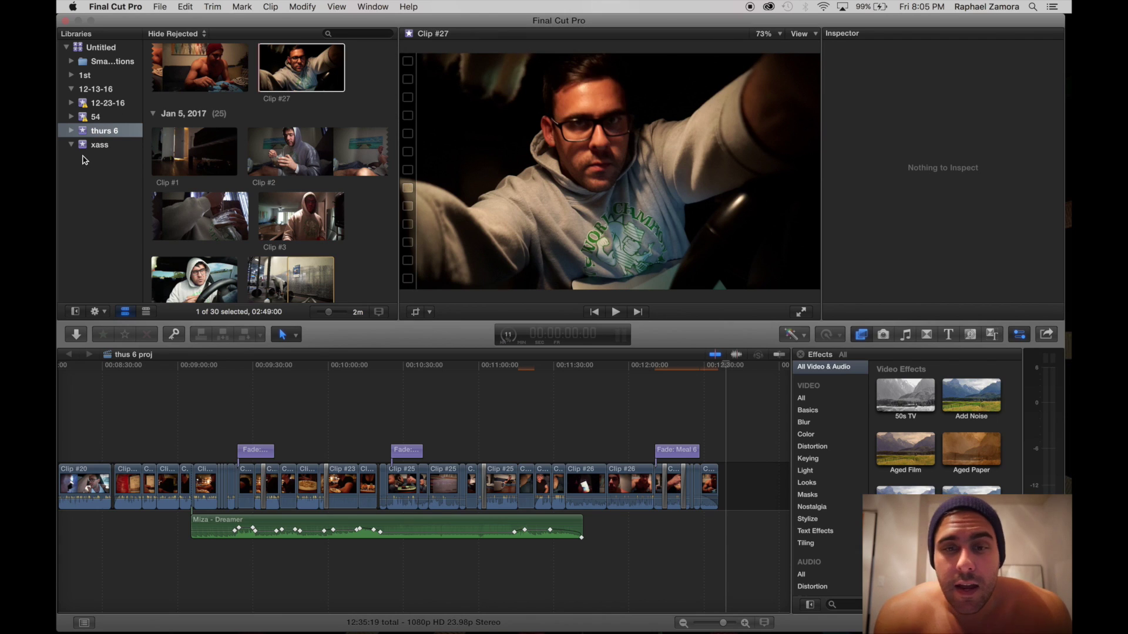
{"action": "type", "text": "Adobe "}
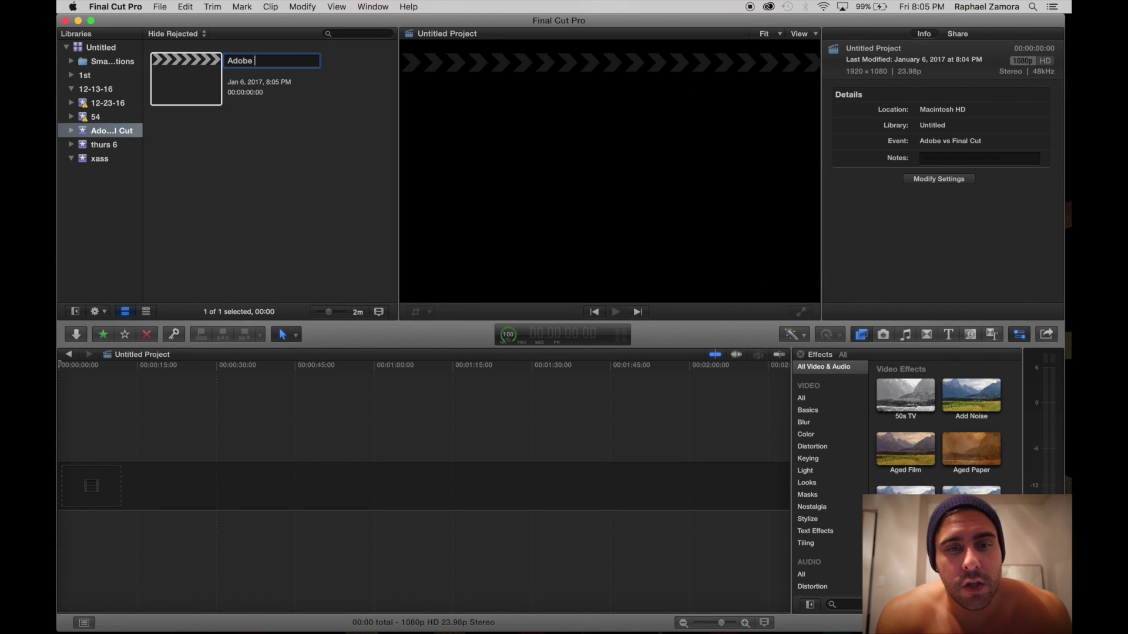
{"action": "type", "text": "vs FC"}
{"action": "key", "text": "Return"}
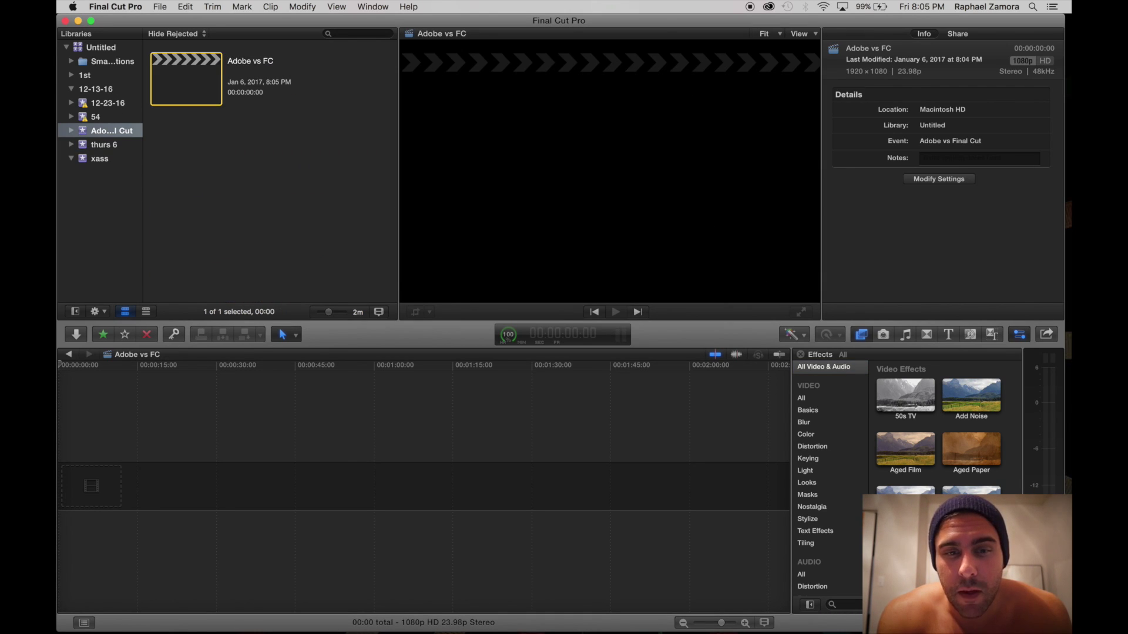
Bring up the Import Media window from the event browser
{"action": "right_click", "coordinate": [181, 79]}
{"action": "left_click", "coordinate": [162, 101]}
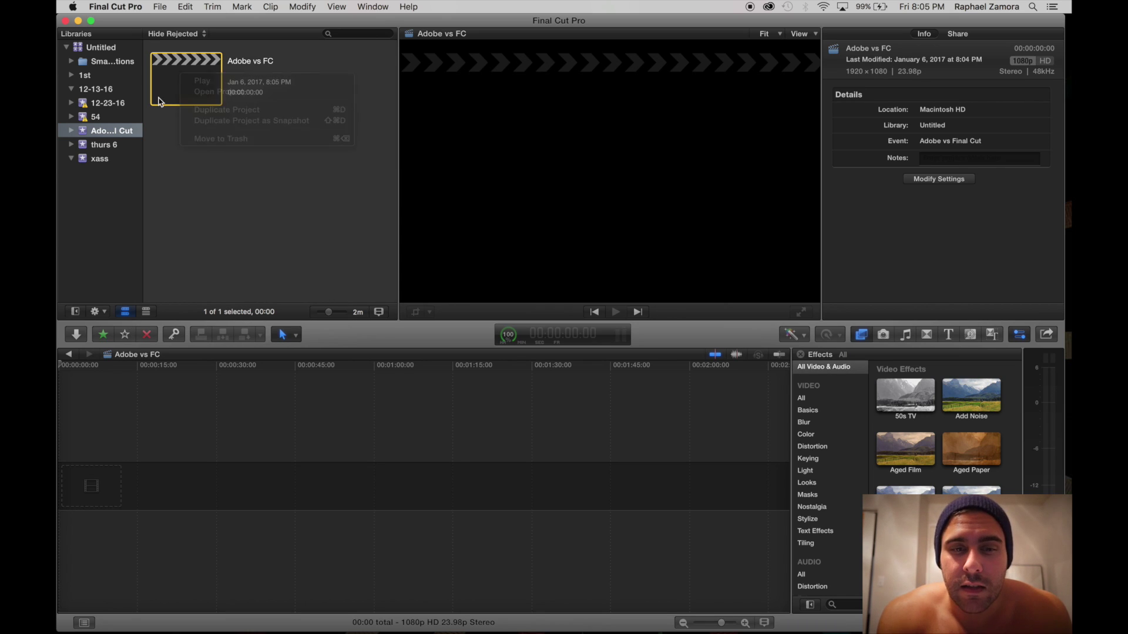
{"action": "right_click", "coordinate": [208, 172]}
{"action": "left_click", "coordinate": [230, 174]}
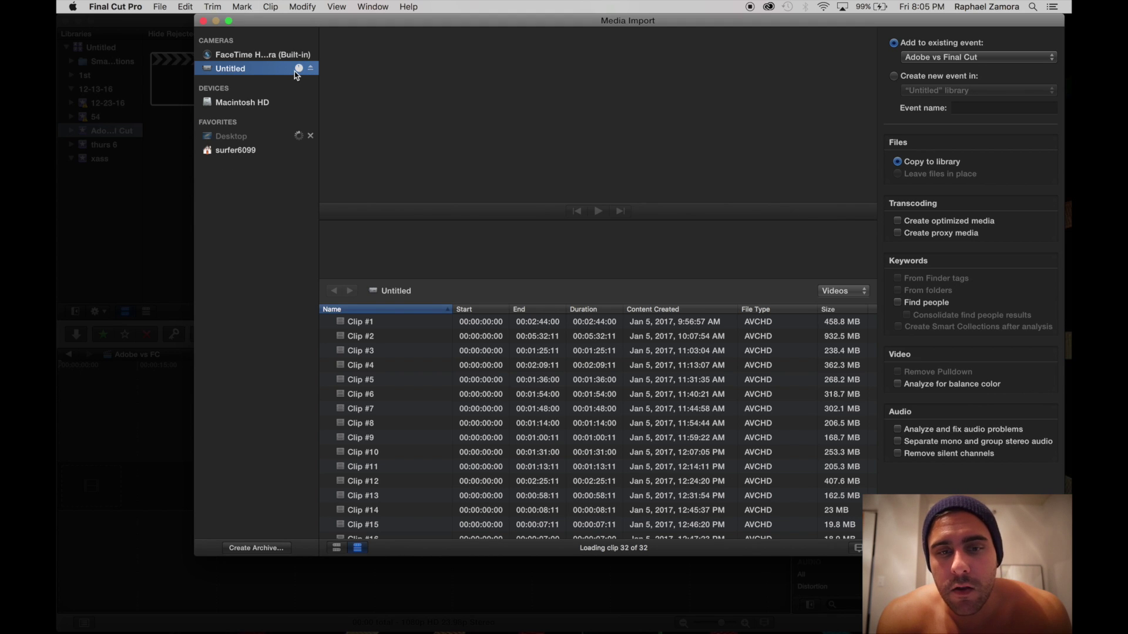
Preview camera Clips #1, #7, #9 and #32 in Media Import
{"action": "left_click", "coordinate": [414, 325]}
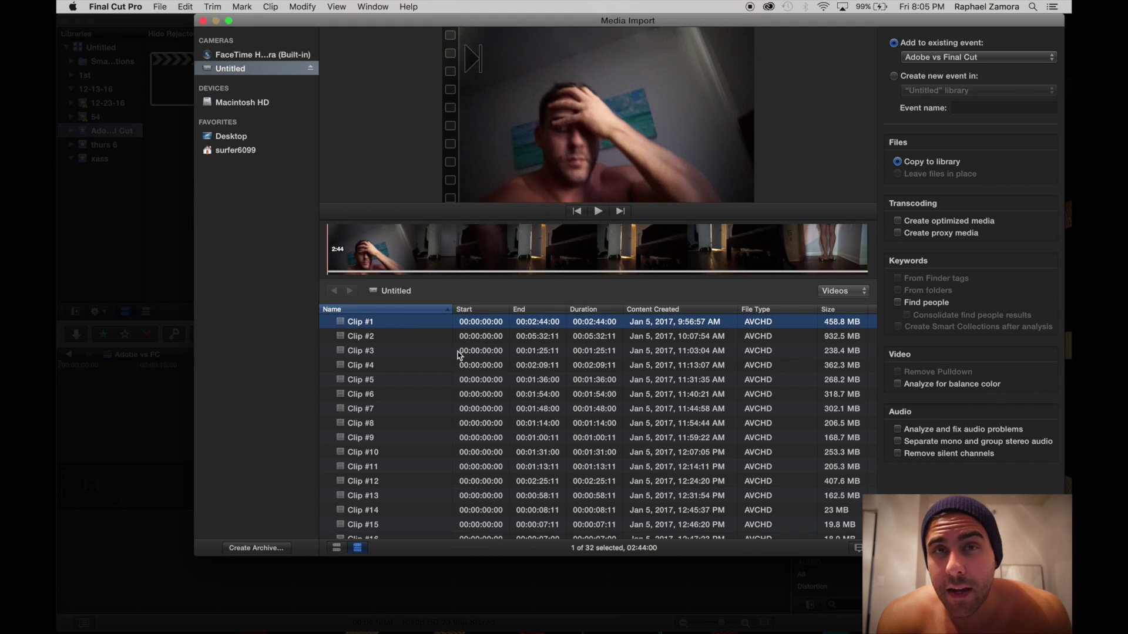
{"action": "left_click", "coordinate": [406, 410]}
{"action": "left_click", "coordinate": [409, 438]}
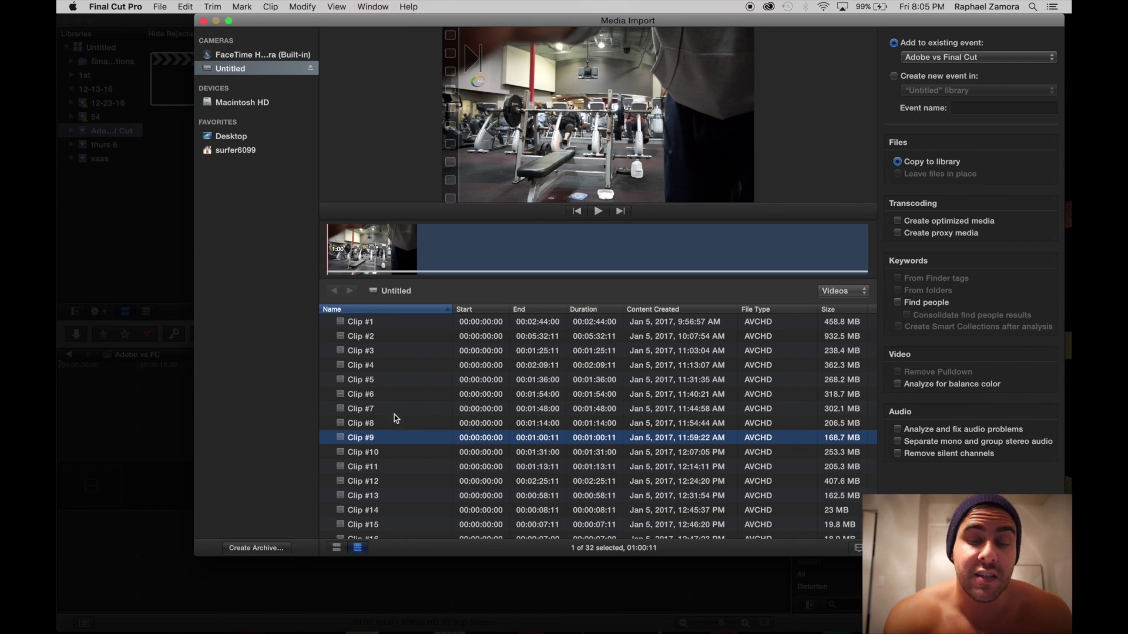
{"action": "scroll", "coordinate": [399, 441], "scroll_direction": "down", "scroll_amount": 5}
{"action": "scroll", "coordinate": [405, 500], "scroll_direction": "down", "scroll_amount": 2}
{"action": "scroll", "coordinate": [405, 482], "scroll_direction": "down", "scroll_amount": 2}
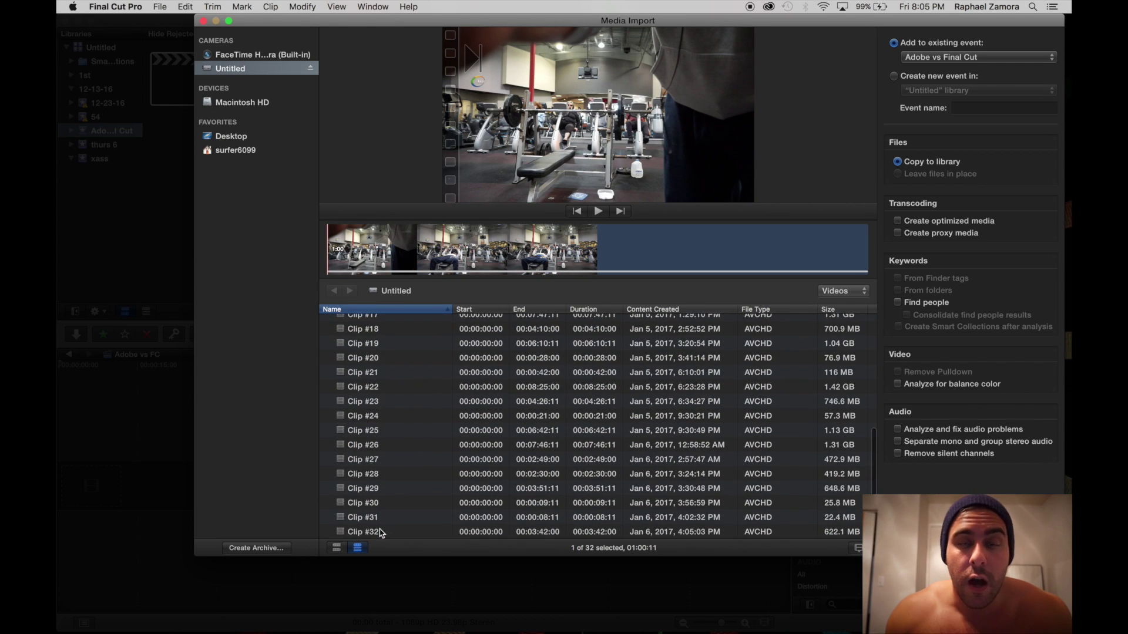
{"action": "left_click", "coordinate": [381, 533]}
{"action": "scroll", "coordinate": [391, 499], "scroll_direction": "up", "scroll_amount": 1}
Step back through the clips and select Clips #5 through #10
{"action": "key", "text": "Up"}
{"action": "key", "text": "Up"}
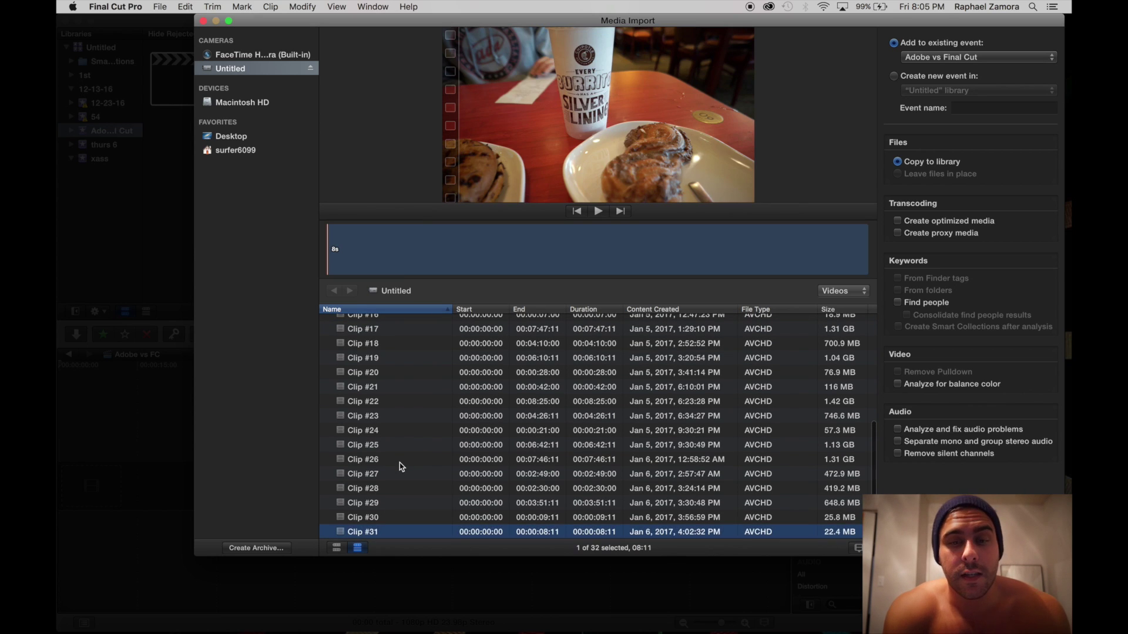
{"action": "key", "text": "Up"}
{"action": "key", "text": "Up"}
{"action": "key", "text": "Up"}
{"action": "key", "text": "Up"}
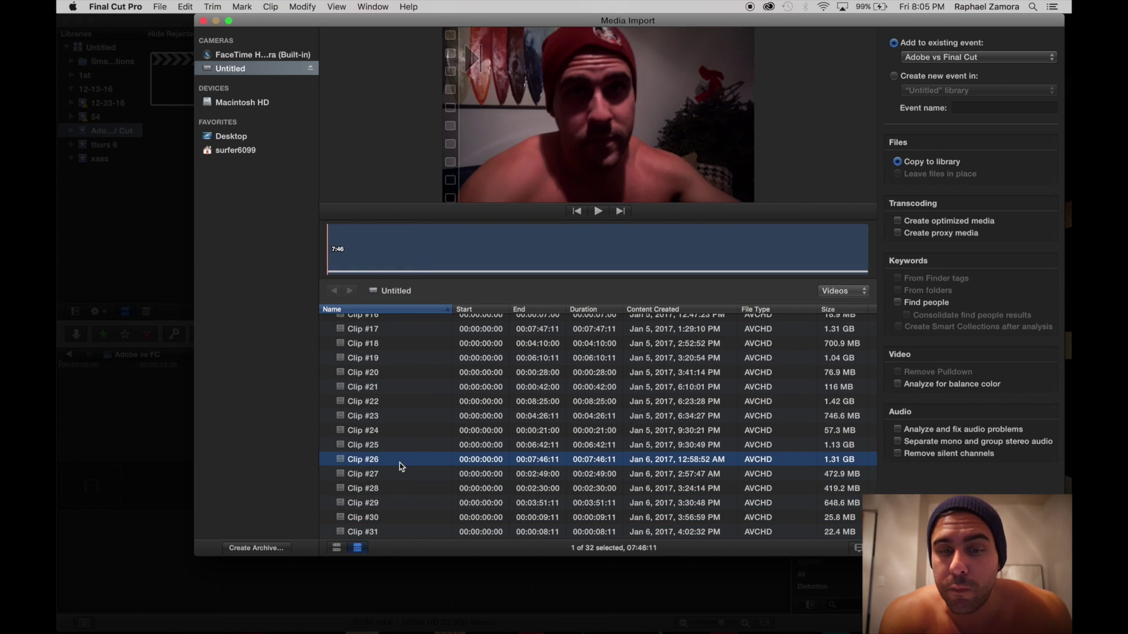
{"action": "scroll", "coordinate": [398, 459], "scroll_direction": "up", "scroll_amount": 3}
{"action": "key", "text": "Up"}
{"action": "key", "text": "Up"}
{"action": "key", "text": "Up"}
{"action": "key", "text": "Up"}
{"action": "key", "text": "Up"}
{"action": "key", "text": "Up"}
{"action": "scroll", "coordinate": [388, 381], "scroll_direction": "up", "scroll_amount": 5}
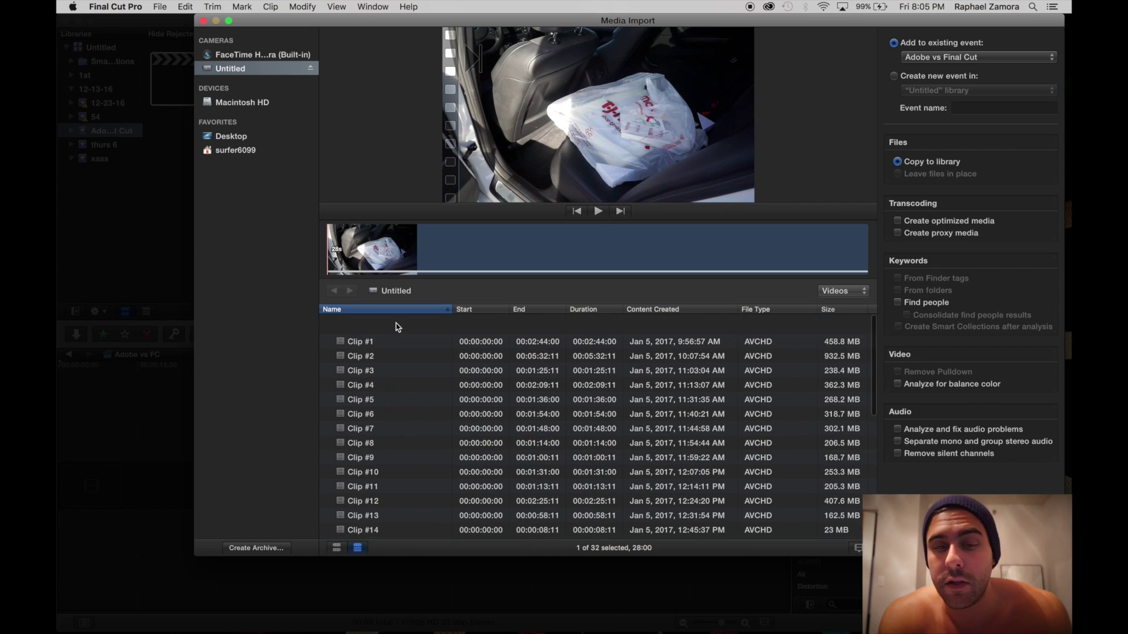
{"action": "left_click", "coordinate": [373, 379]}
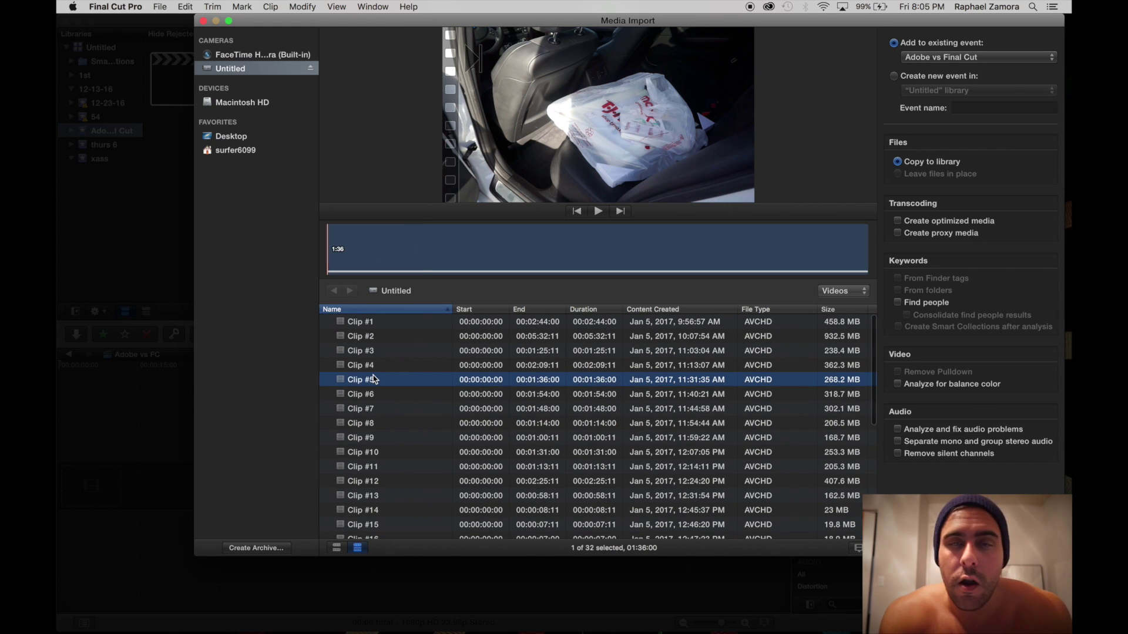
{"action": "left_click", "coordinate": [387, 452], "text": "shift"}
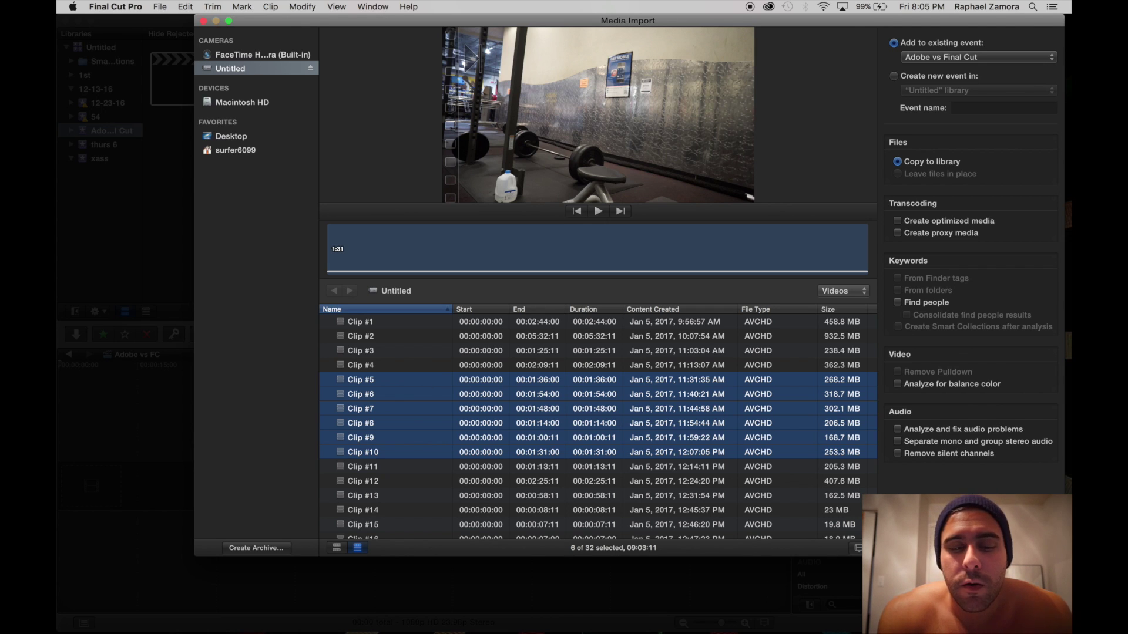
Import Clips #5–#10, put Clip #5 on the Adobe vs FC timeline and zoom in
{"action": "key", "text": "Return"}
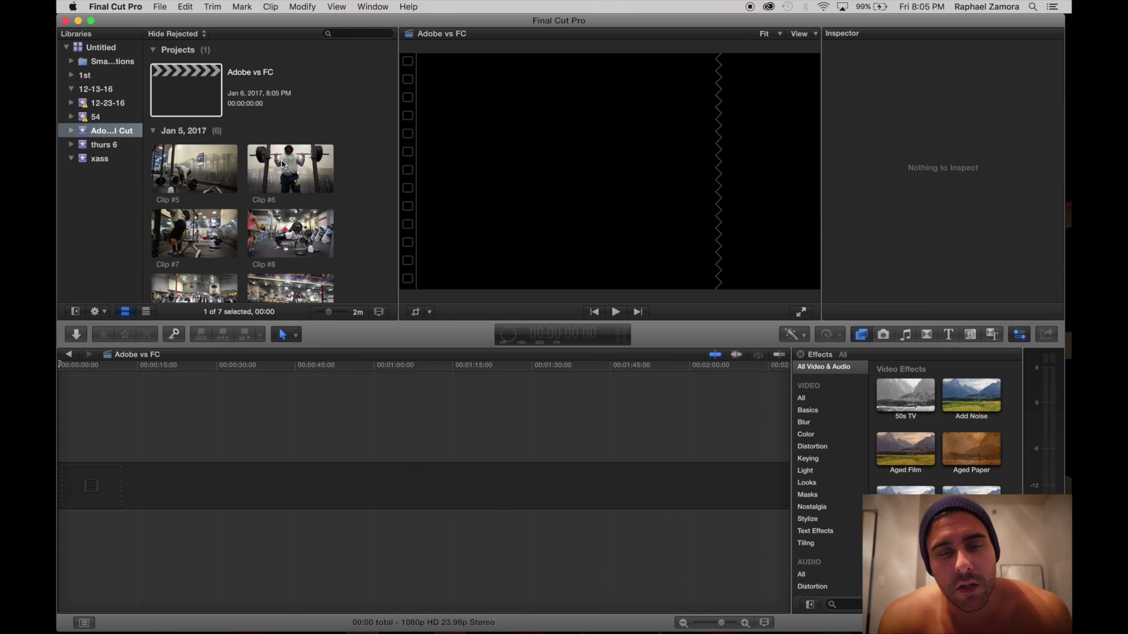
{"action": "scroll", "coordinate": [283, 170], "scroll_direction": "down", "scroll_amount": 2}
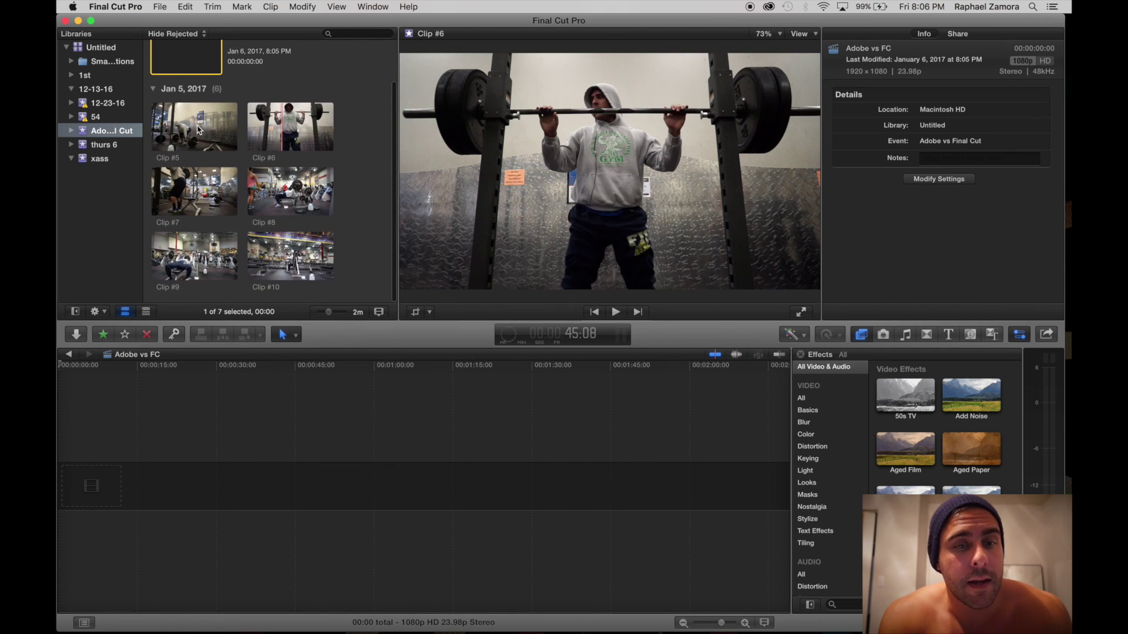
{"action": "left_click", "coordinate": [159, 124]}
{"action": "scroll", "coordinate": [210, 126], "scroll_direction": "up", "scroll_amount": 3}
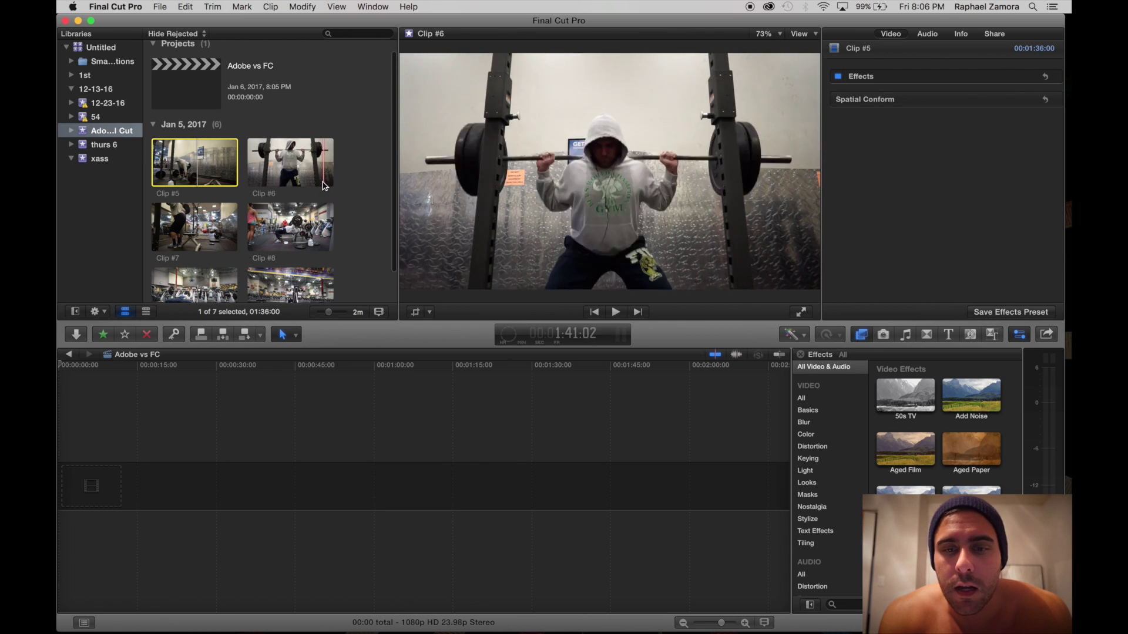
{"action": "scroll", "coordinate": [189, 104], "scroll_direction": "up", "scroll_amount": 1}
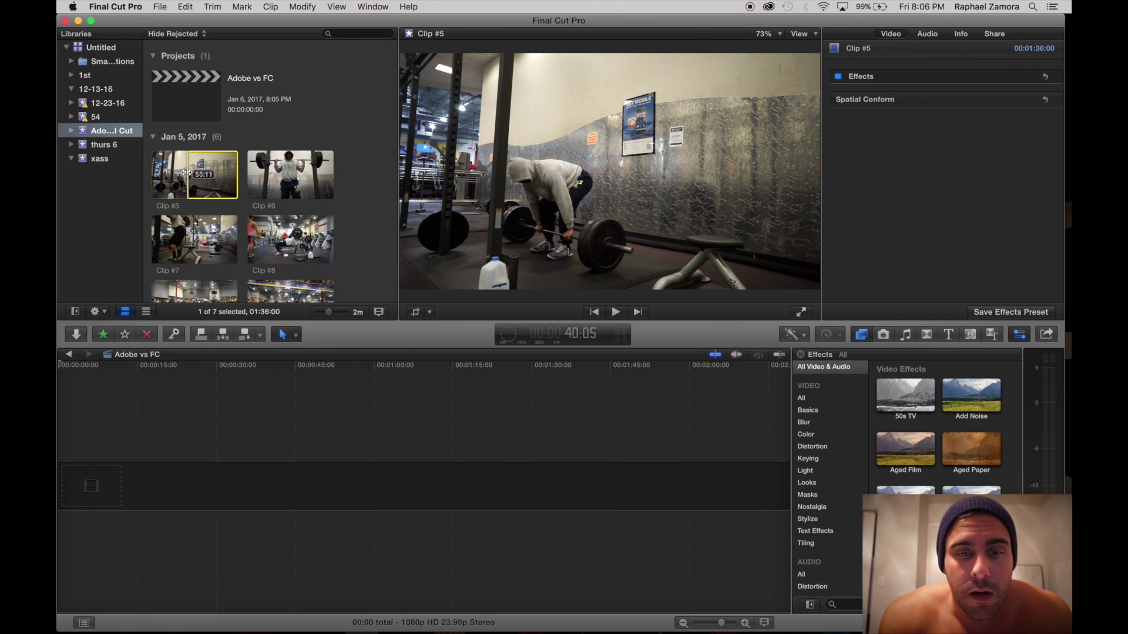
{"action": "left_click_drag", "start_coordinate": [164, 173], "coordinate": [122, 504]}
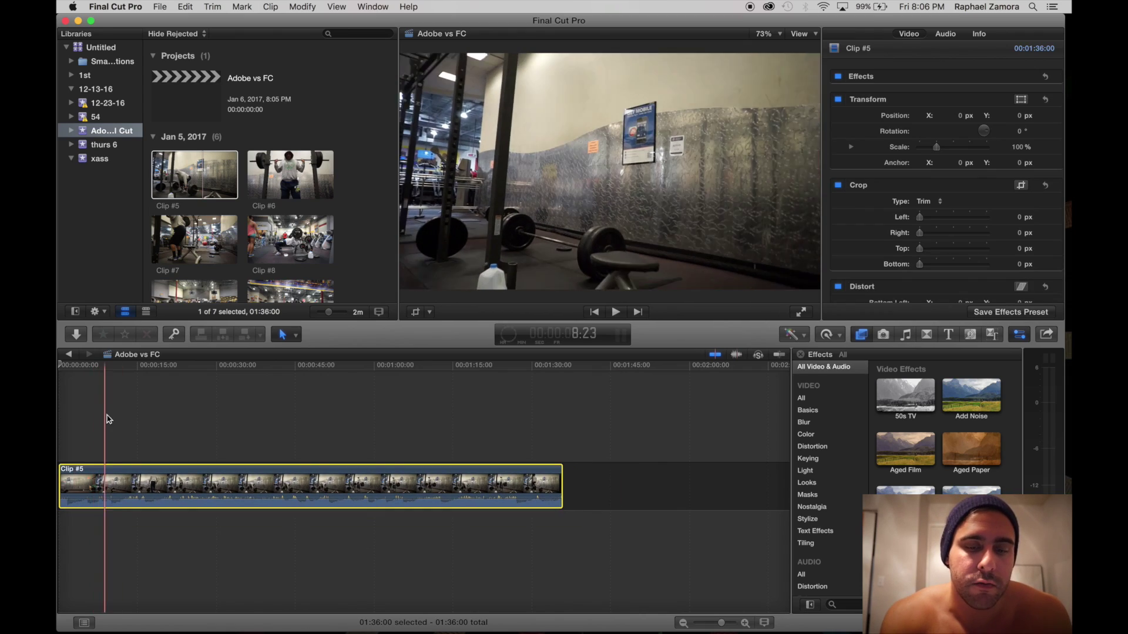
{"action": "key", "text": "super+equal"}
{"action": "key", "text": "super+equal"}
{"action": "key", "text": "super+equal"}
{"action": "key", "text": "super+equal"}
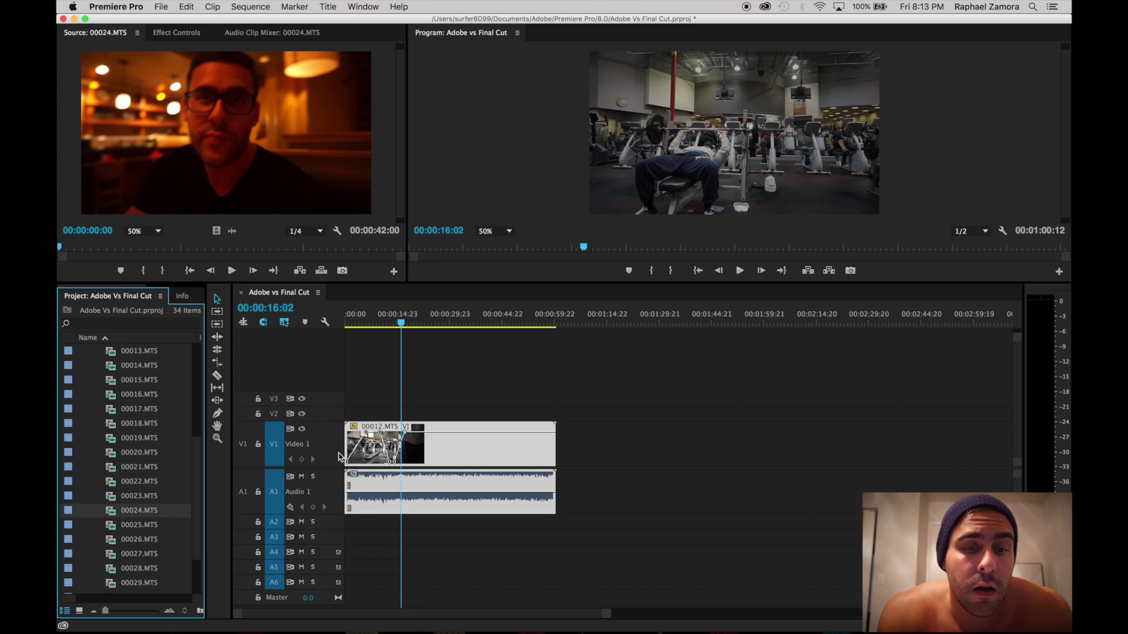
Place 00024.MTS on Video 2 above 00012.MTS and enlarge the V2 and A2 tracks
{"action": "left_click_drag", "start_coordinate": [340, 457], "coordinate": [421, 412]}
{"action": "double_click", "coordinate": [322, 416]}
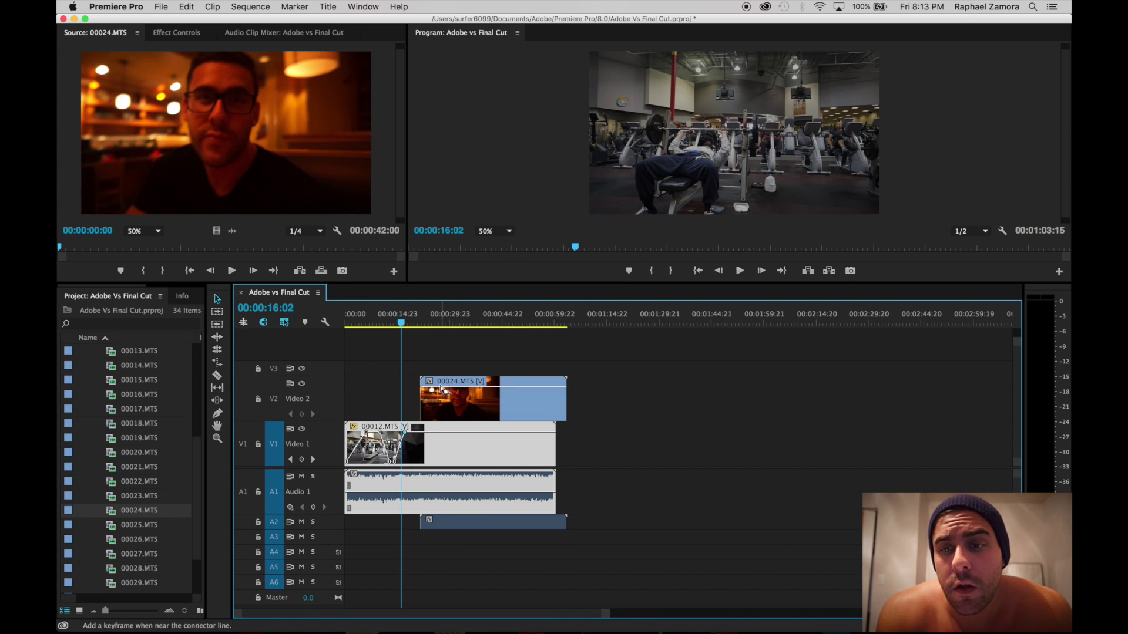
{"action": "left_click", "coordinate": [431, 386]}
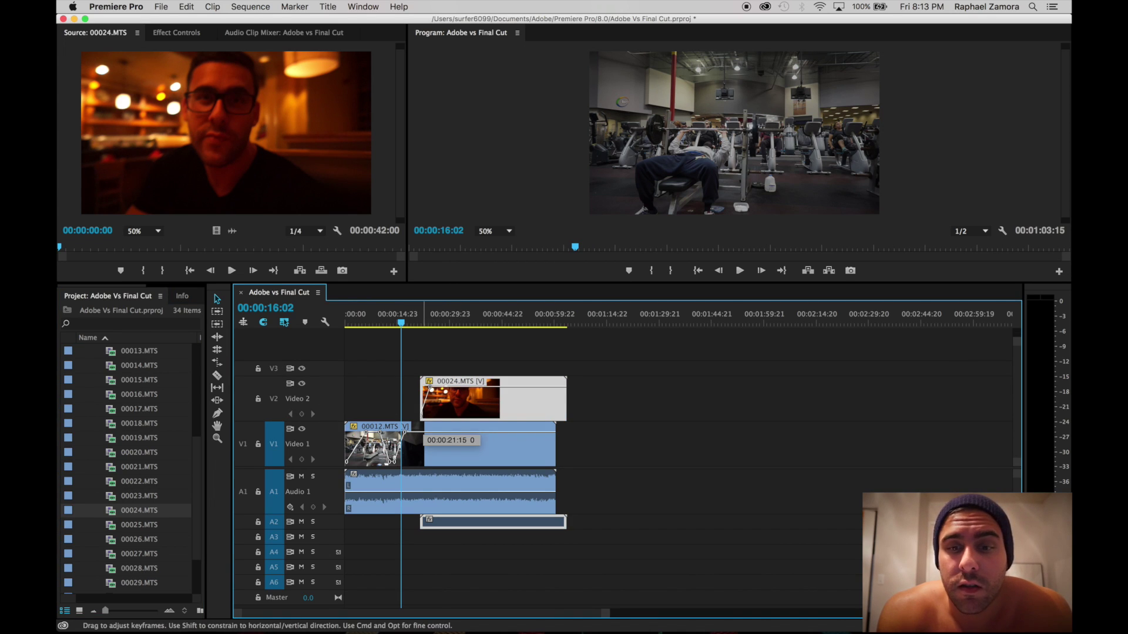
{"action": "double_click", "coordinate": [334, 526]}
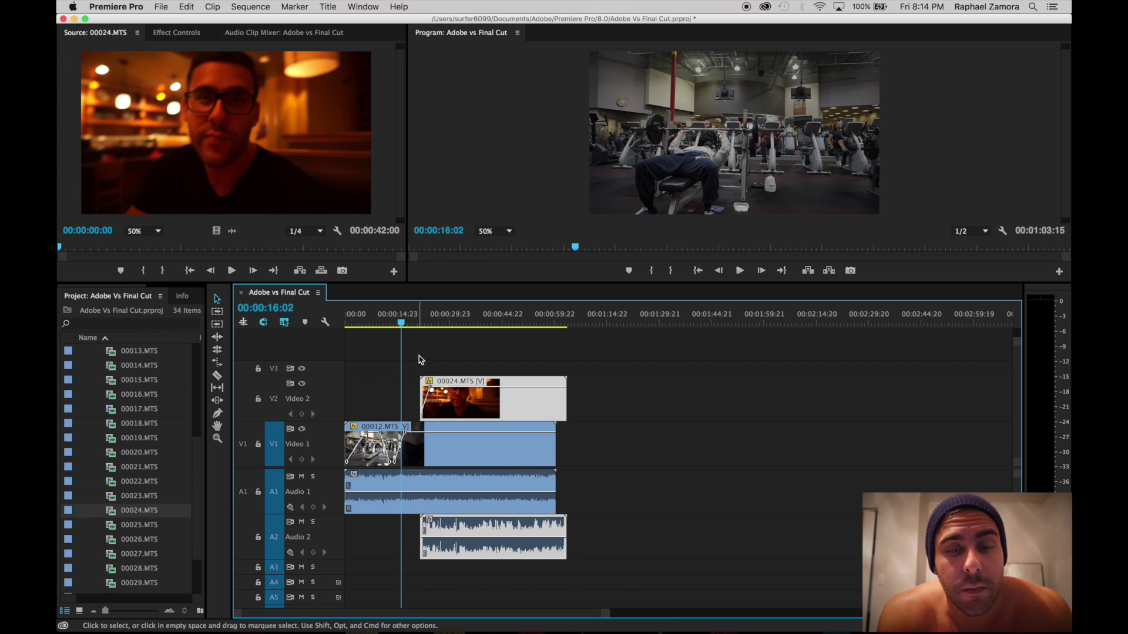
{"action": "left_click", "coordinate": [417, 323]}
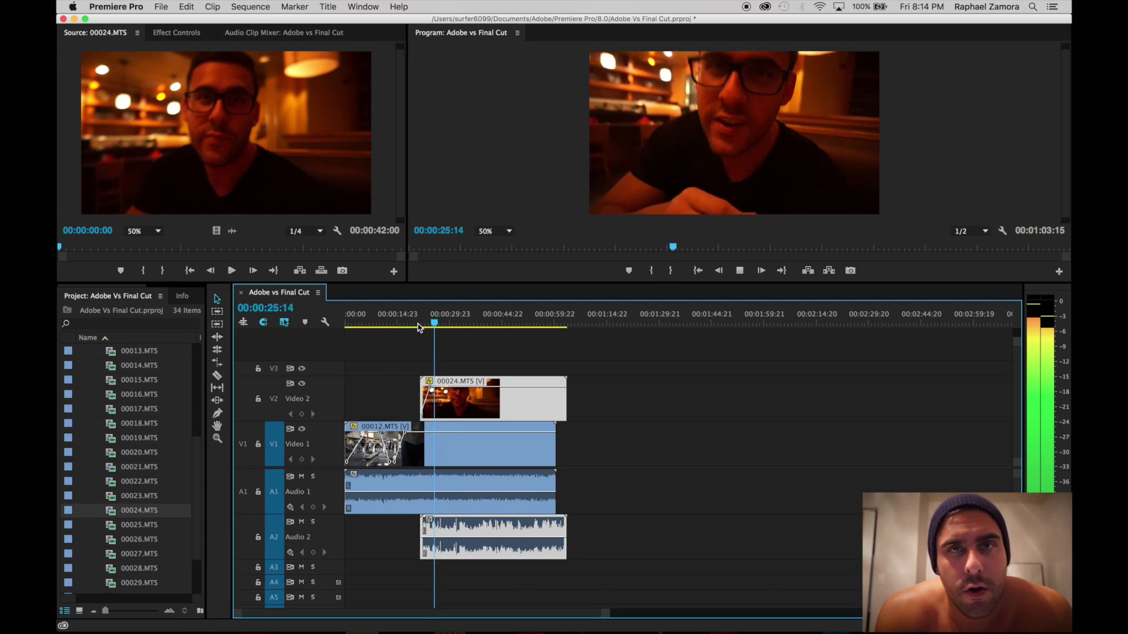
Set a start near 00:00:21:19 in 00024.MTS and place it on V1/A1 after 00012.MTS
{"action": "left_click", "coordinate": [143, 271]}
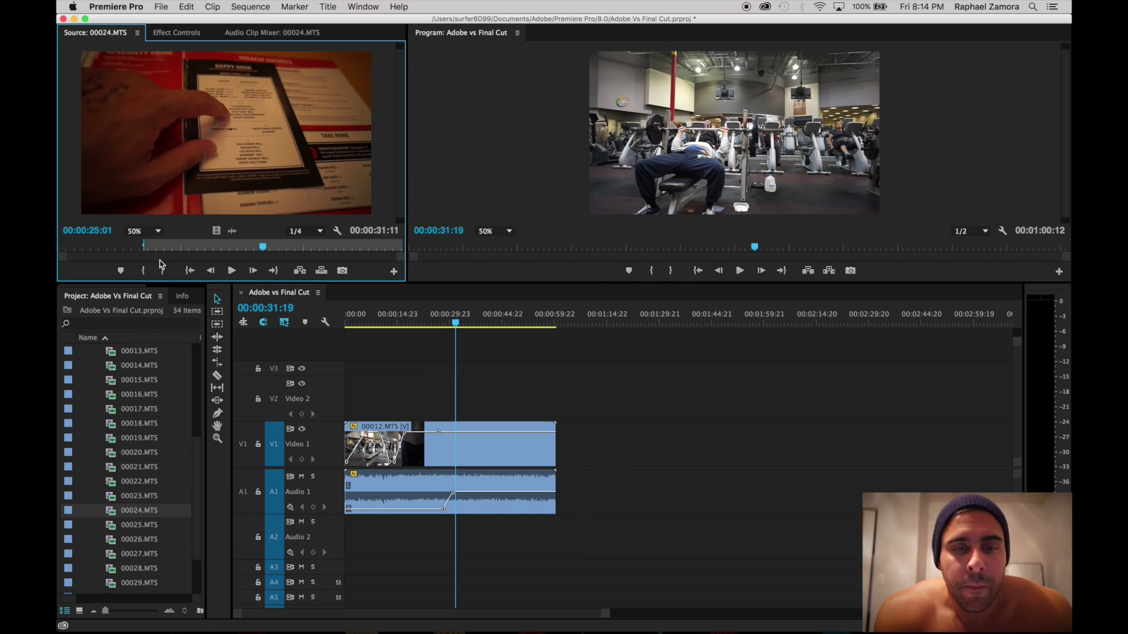
{"action": "left_click_drag", "start_coordinate": [158, 245], "coordinate": [236, 245]}
{"action": "left_click_drag", "start_coordinate": [381, 232], "coordinate": [558, 445]}
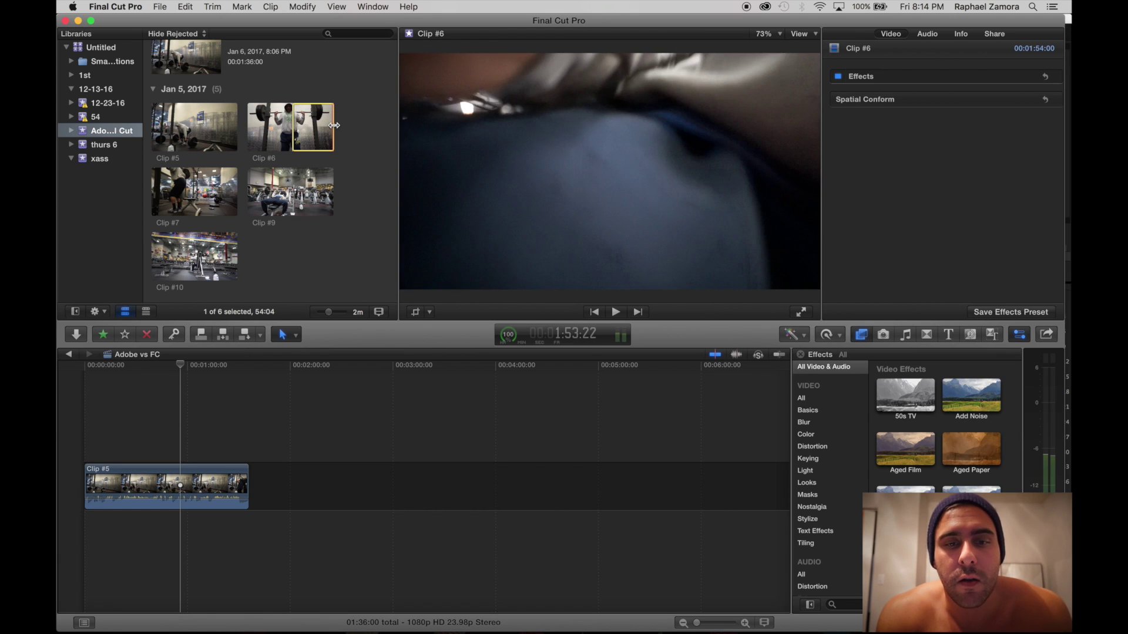
Shorten Clip #6's range, lift it above the storyline as a connected clip, and lower its opacity
{"action": "left_click_drag", "start_coordinate": [333, 126], "coordinate": [267, 493]}
{"action": "key", "text": "space"}
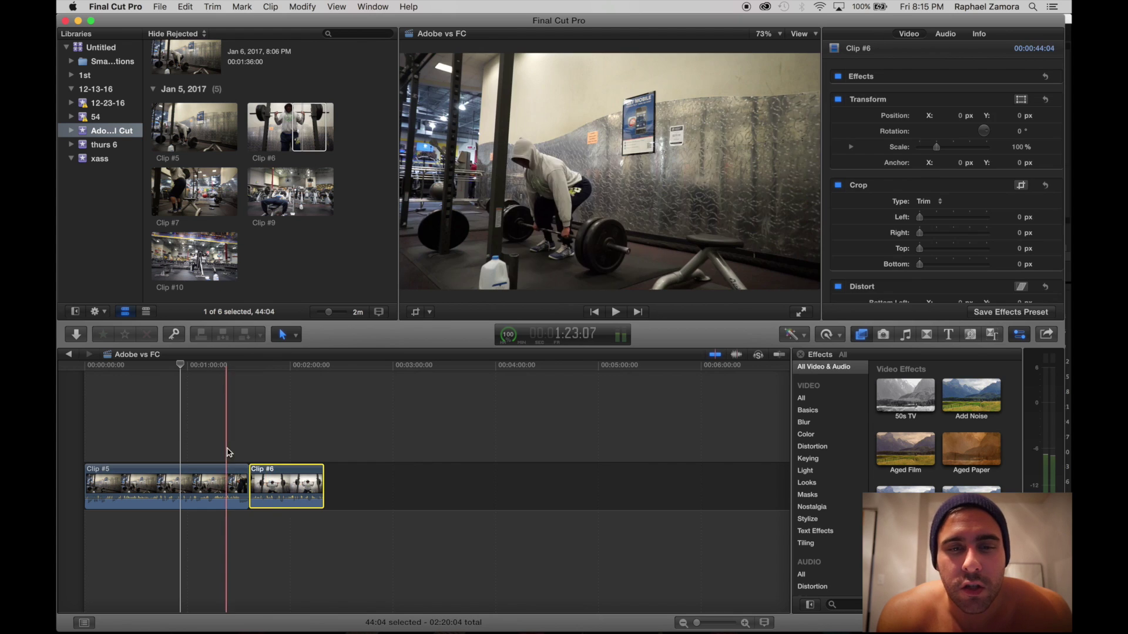
{"action": "left_click", "coordinate": [247, 418]}
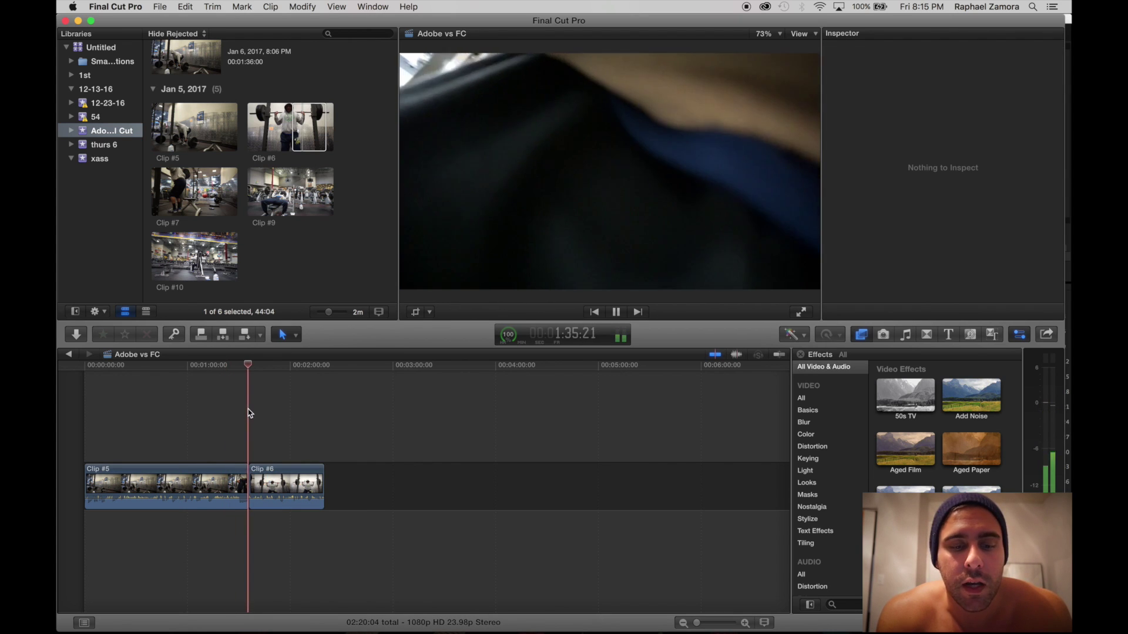
{"action": "left_click_drag", "start_coordinate": [269, 472], "coordinate": [256, 421]}
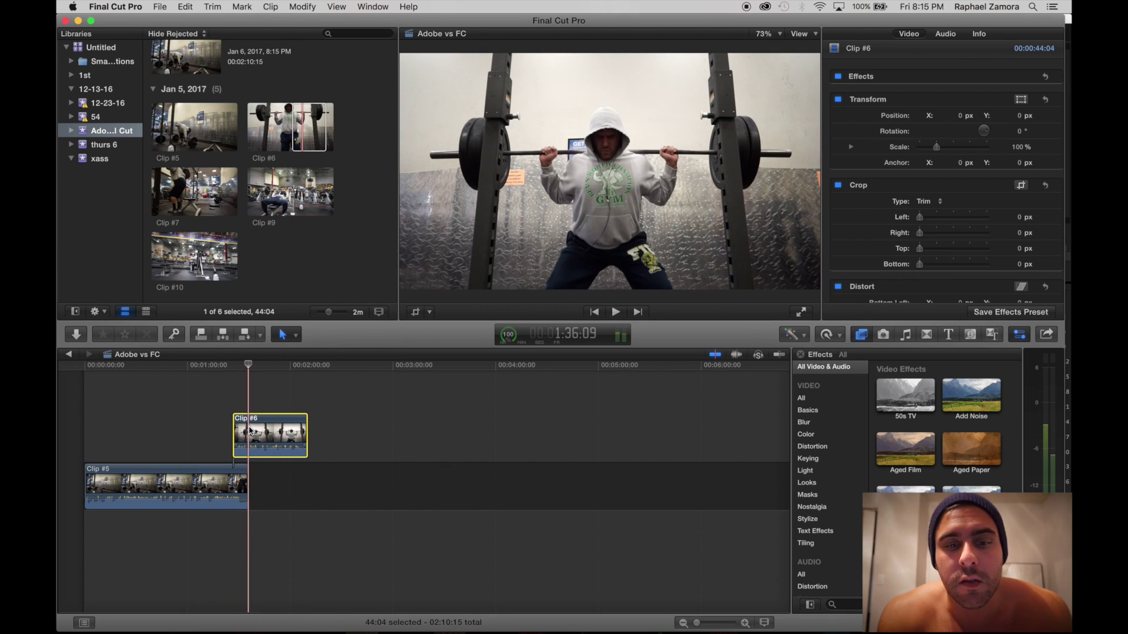
{"action": "key", "text": "ctrl+v"}
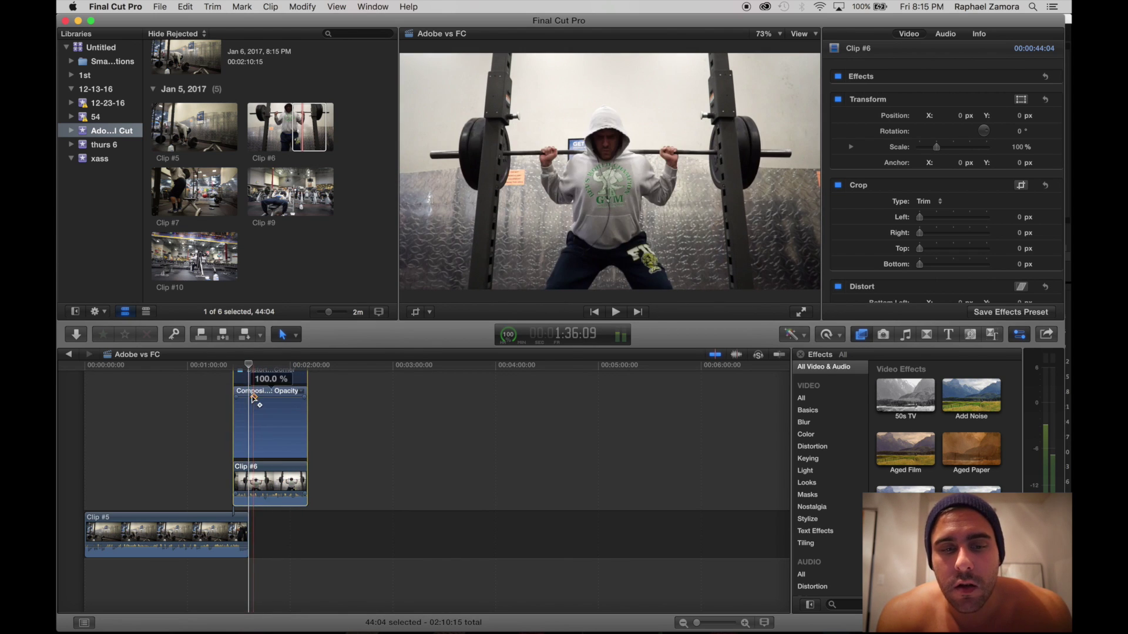
{"action": "left_click_drag", "start_coordinate": [246, 399], "coordinate": [238, 447]}
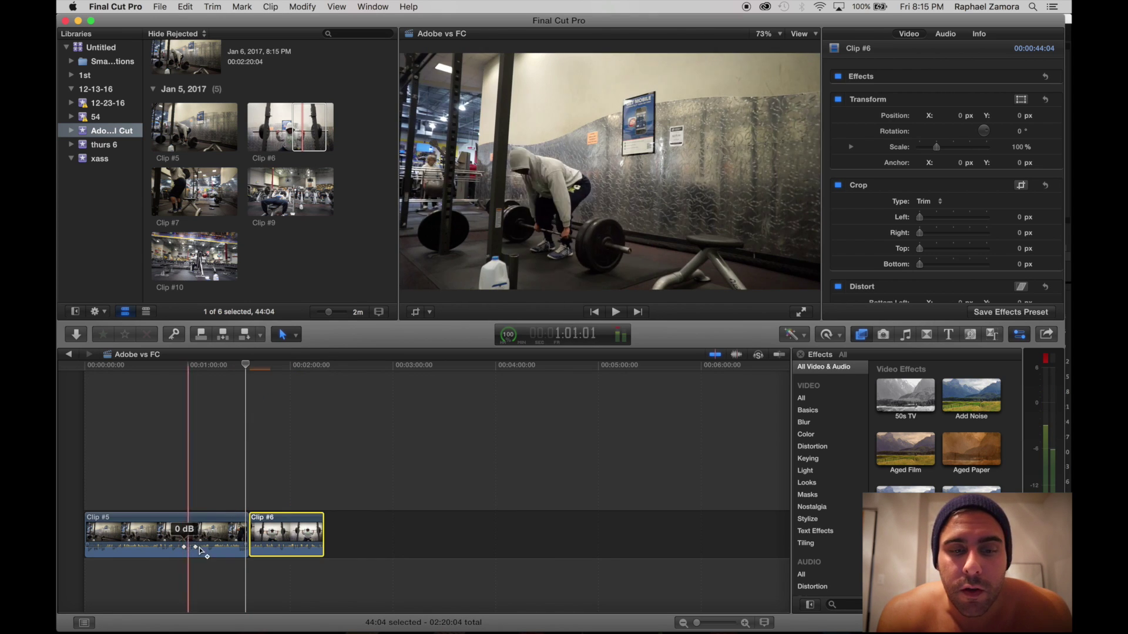
Keyframe Clip #5's volume down and lengthen its audio fade-out with a Linear shape
{"action": "left_click_drag", "start_coordinate": [213, 547], "coordinate": [224, 553]}
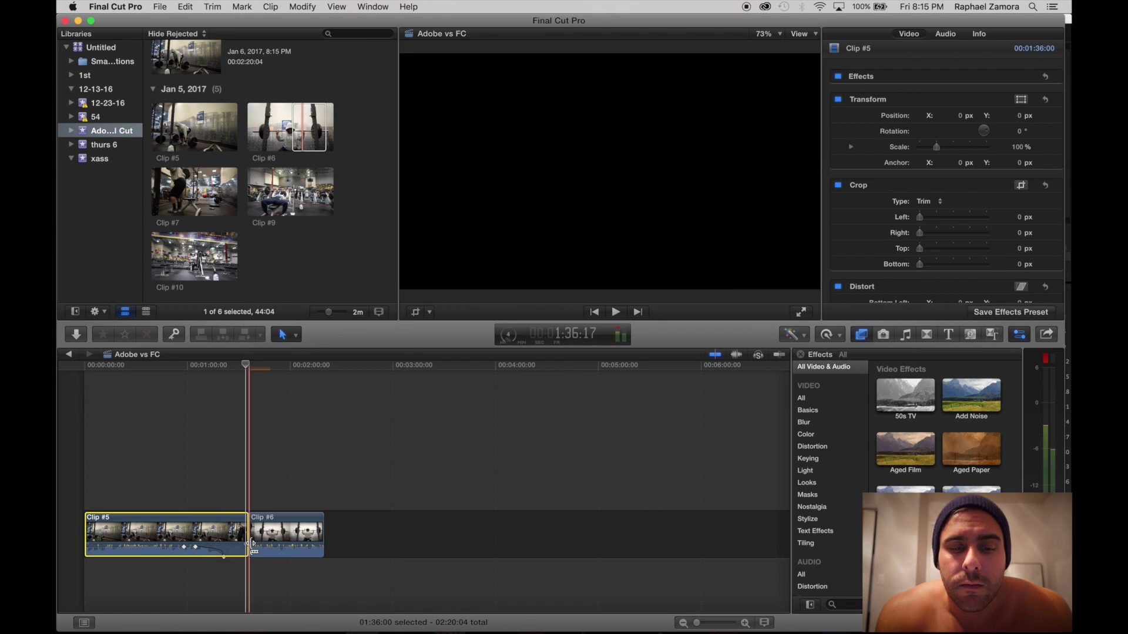
{"action": "left_click", "coordinate": [230, 565]}
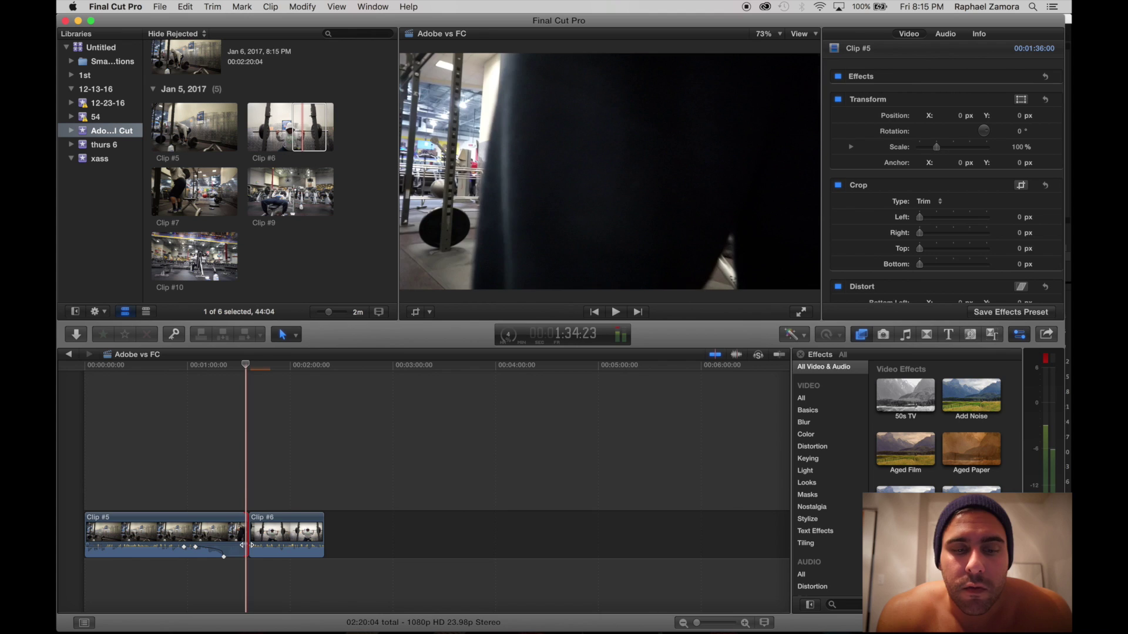
{"action": "left_click_drag", "start_coordinate": [238, 548], "coordinate": [216, 548]}
{"action": "right_click", "coordinate": [215, 548]}
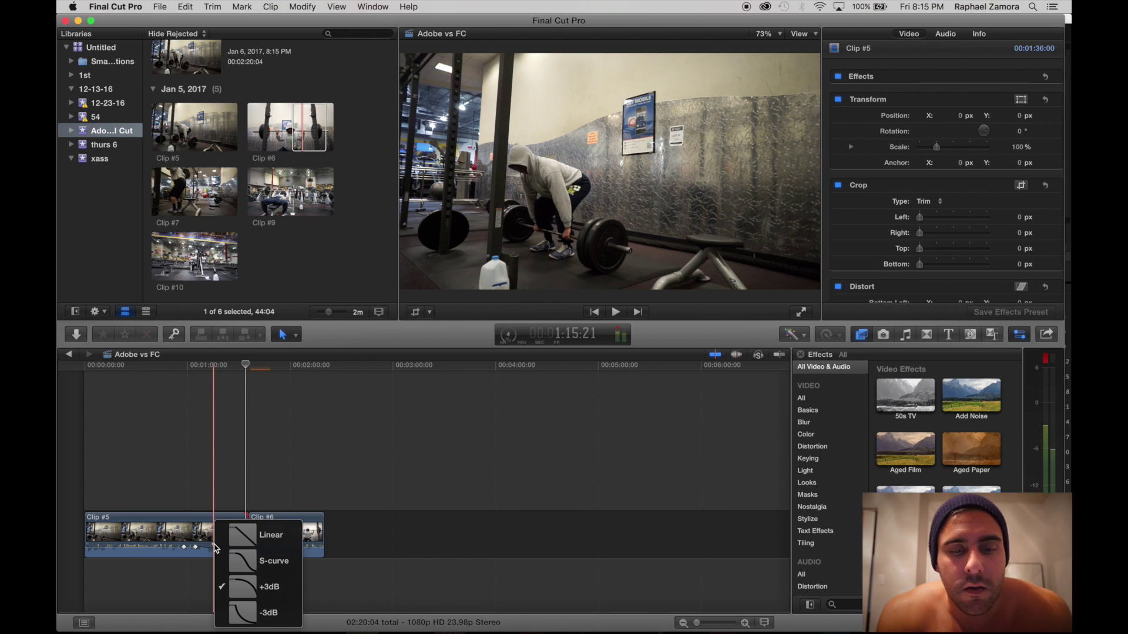
{"action": "left_click", "coordinate": [245, 545]}
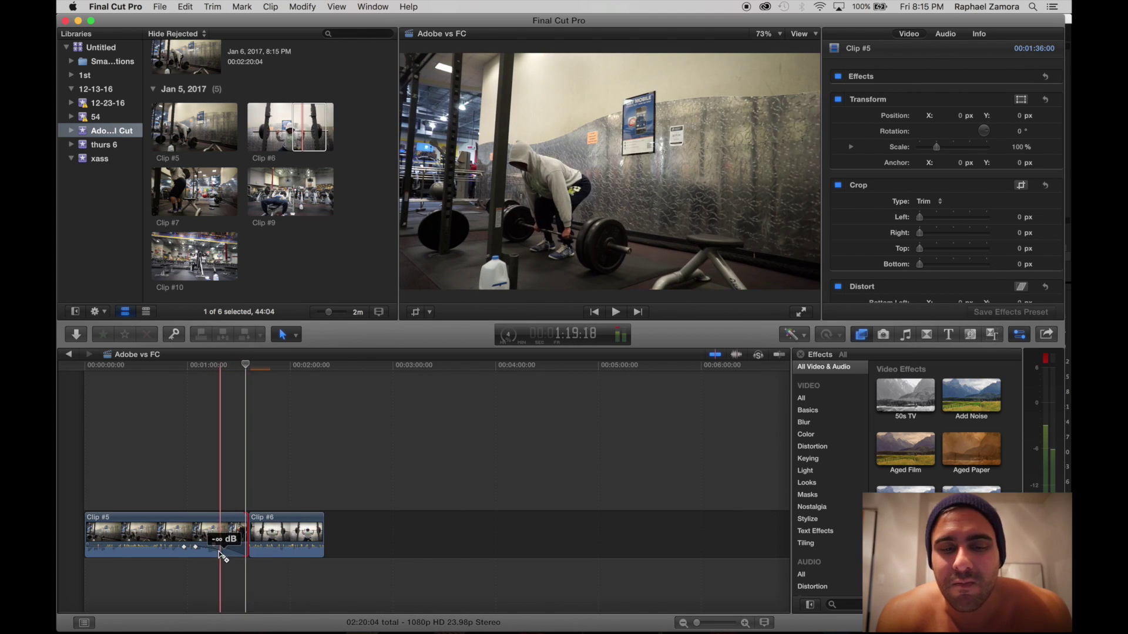
{"action": "mouse_move", "coordinate": [218, 552]}
{"action": "left_mouse_down"}
{"action": "mouse_move", "coordinate": [231, 549]}
{"action": "mouse_move", "coordinate": [225, 555]}
{"action": "left_mouse_up"}
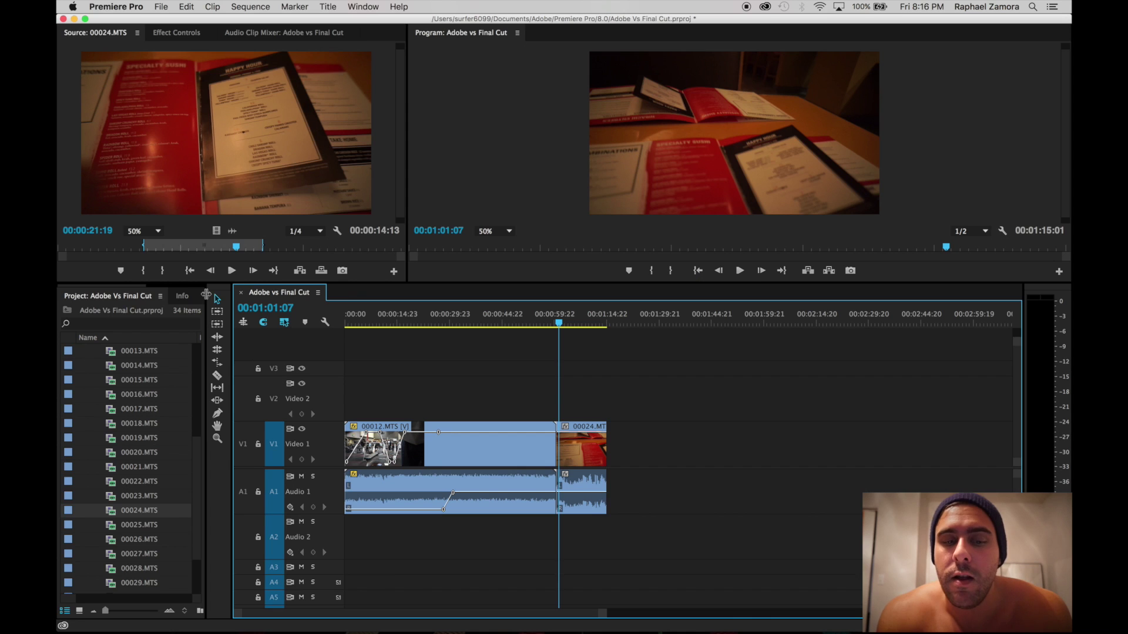
{"action": "left_click_drag", "start_coordinate": [207, 353], "coordinate": [234, 352]}
Search effects for 'cross' and apply Cross Dissolve between 00012.MTS and 00024.MTS
{"action": "left_click", "coordinate": [223, 297]}
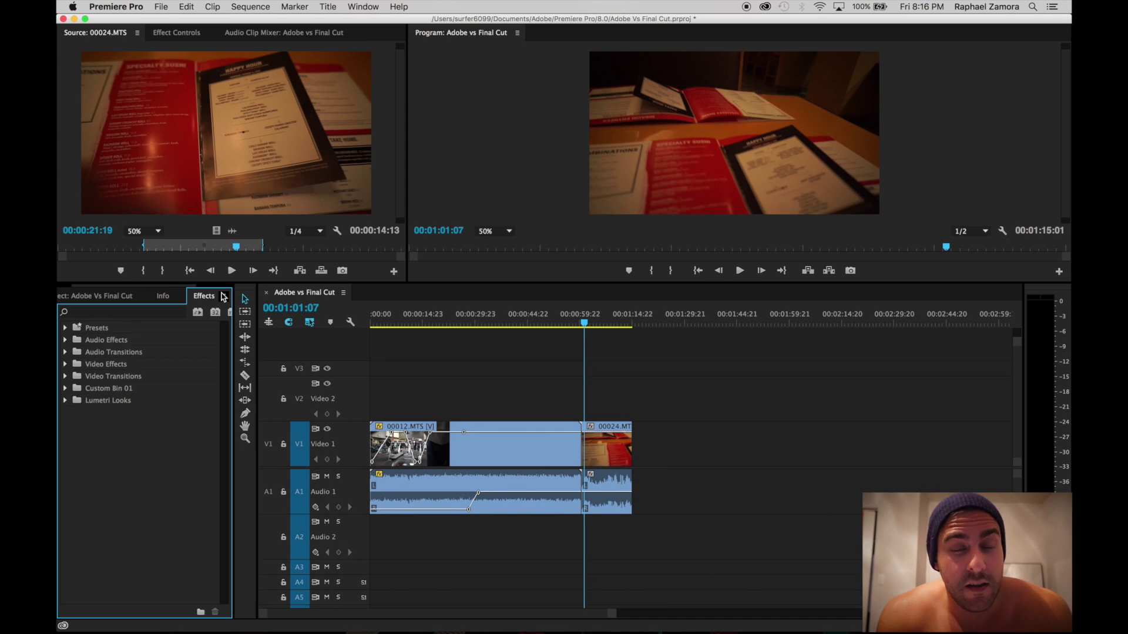
{"action": "left_click", "coordinate": [152, 313]}
{"action": "type", "text": "cross"}
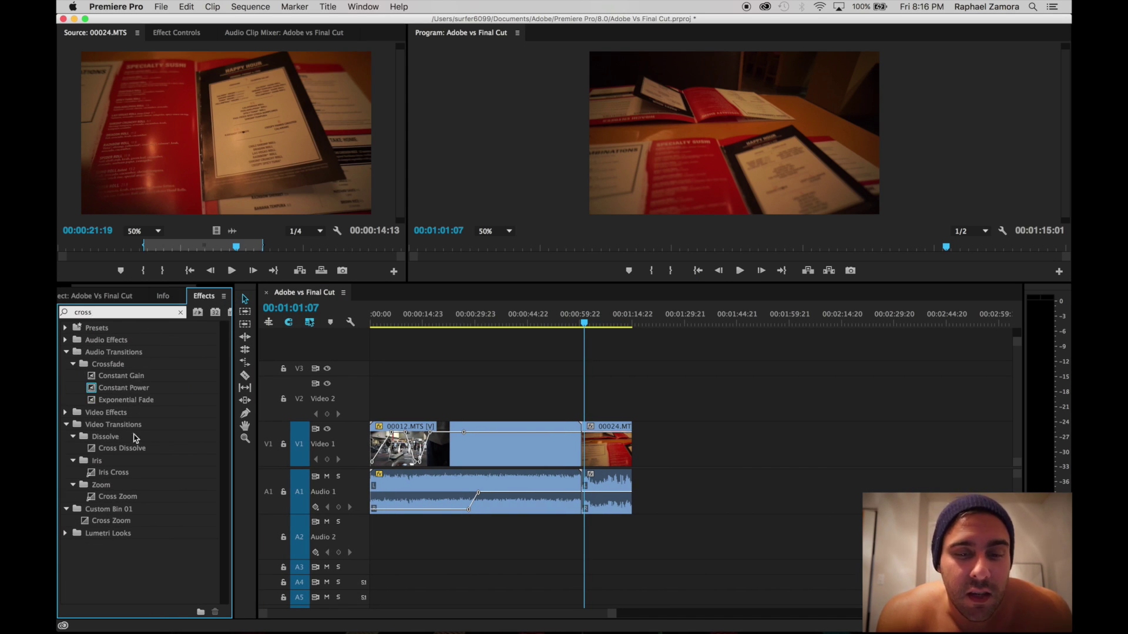
{"action": "left_click_drag", "start_coordinate": [579, 436], "coordinate": [580, 438]}
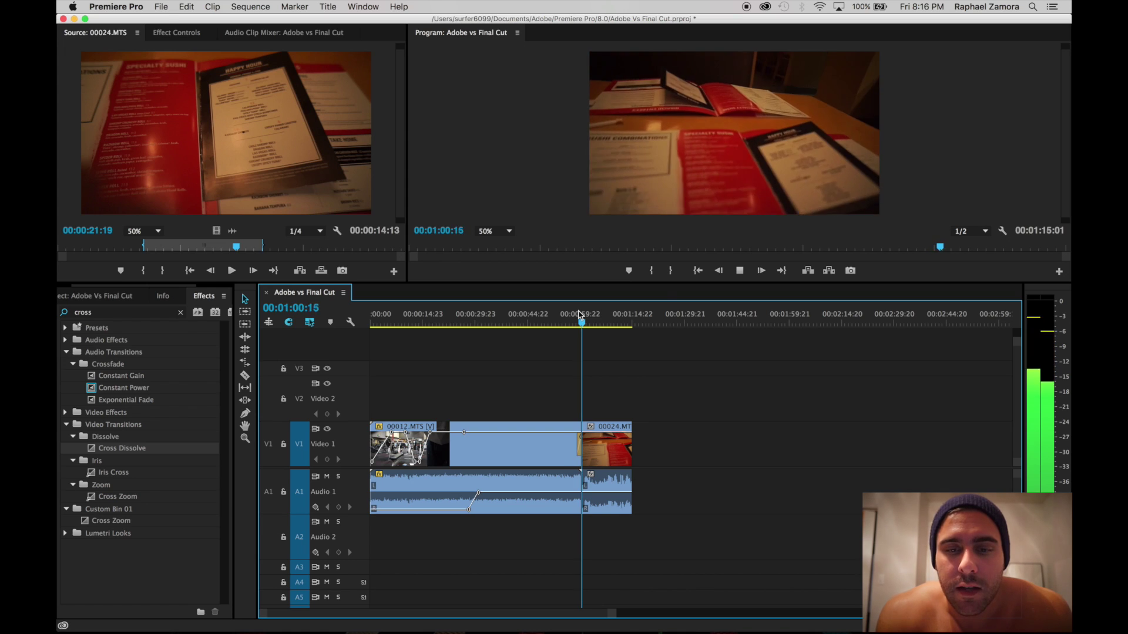
{"action": "type", "text": "c"}
{"action": "type", "text": "ross"}
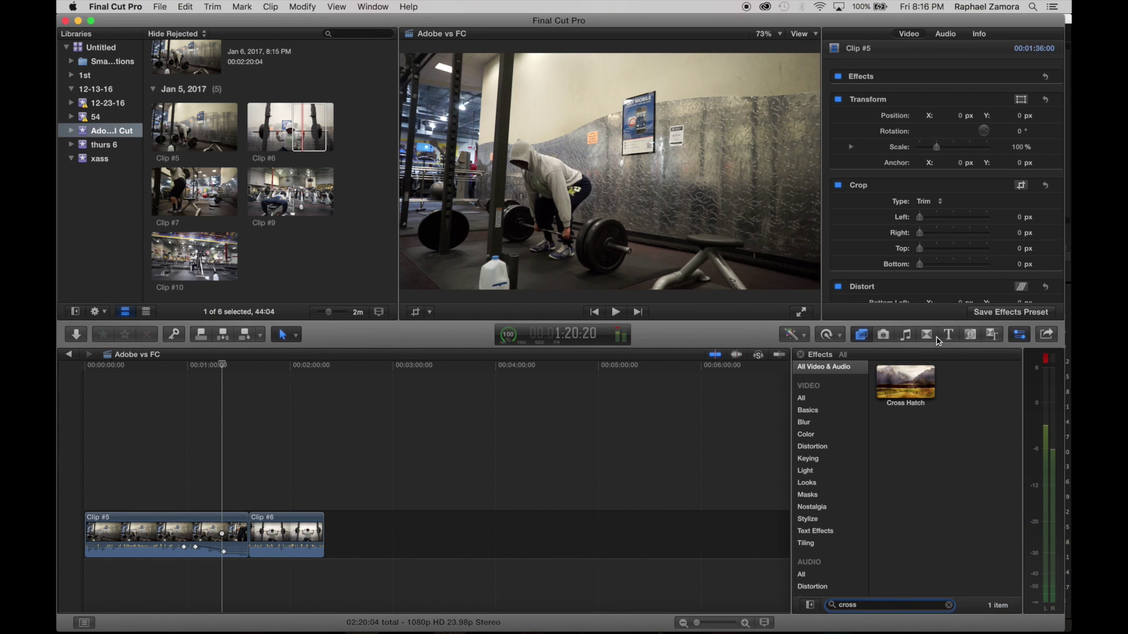
Drop Cross Dissolve on the Clip #5/#6 edit point and play it back from just before
{"action": "left_click", "coordinate": [936, 338]}
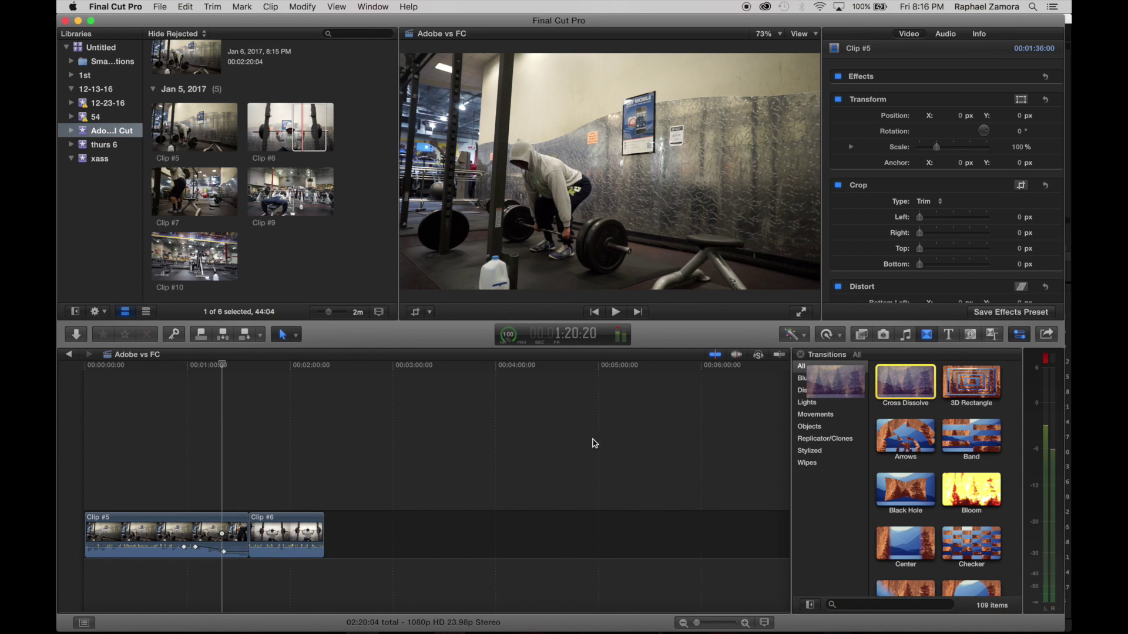
{"action": "left_click_drag", "start_coordinate": [595, 444], "coordinate": [252, 530]}
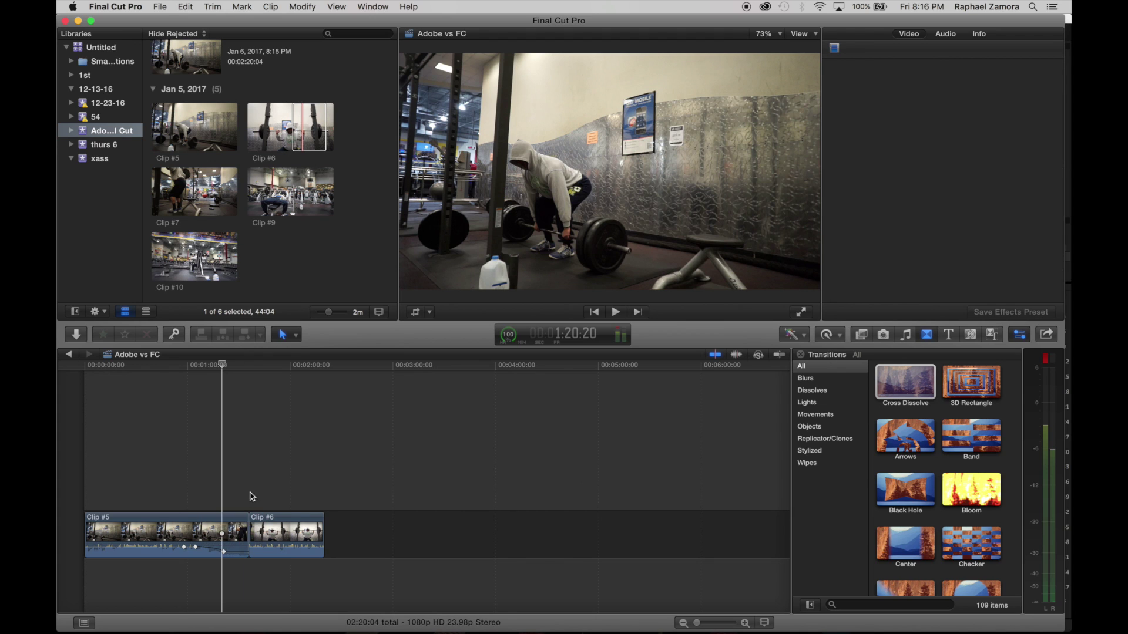
{"action": "left_click", "coordinate": [241, 411]}
{"action": "key", "text": "space"}
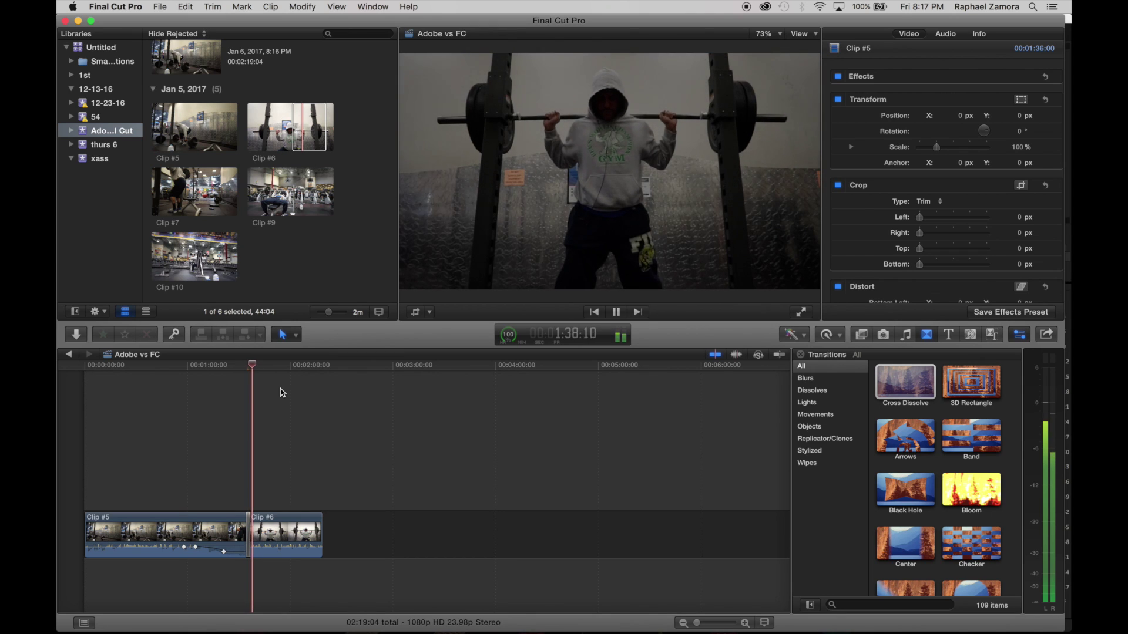
{"action": "key", "text": "space"}
Cut 00012.MTS with the razor at the chosen split point
{"action": "left_click", "coordinate": [270, 529]}
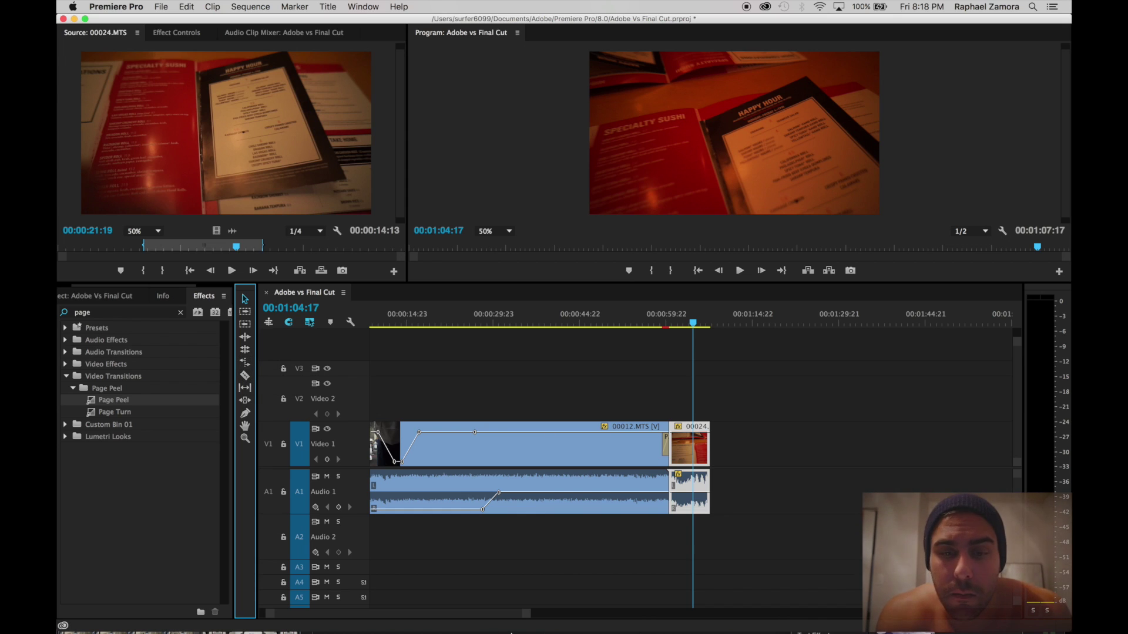
{"action": "left_click", "coordinate": [548, 446]}
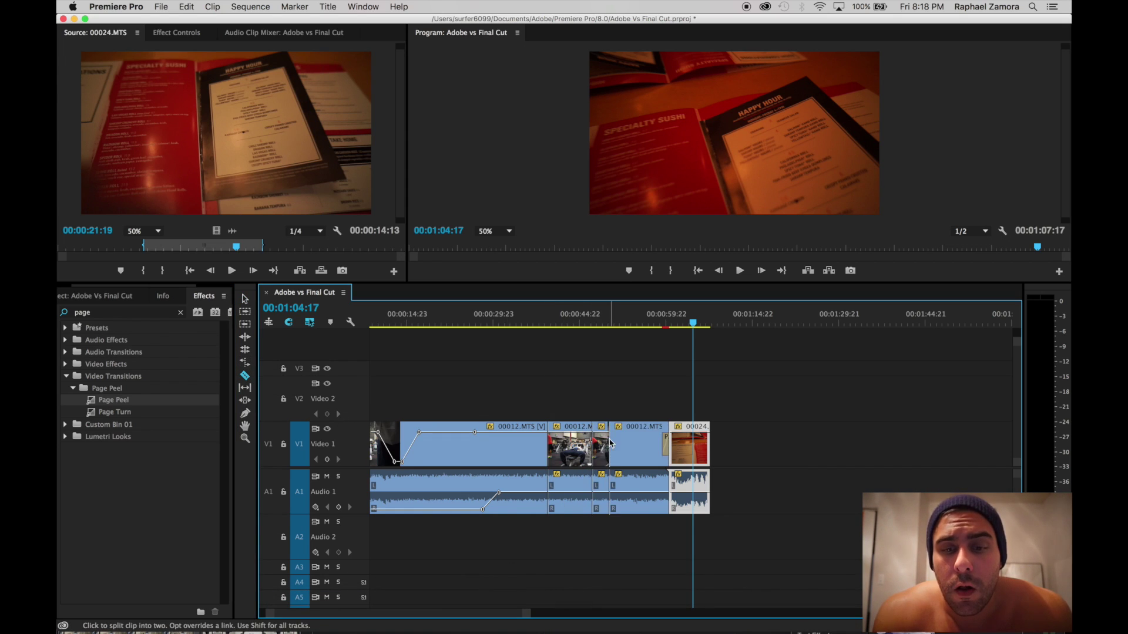
Split Clip #6 at about 1:42:13 and delete its last piece
{"action": "mouse_move", "coordinate": [743, 626]}
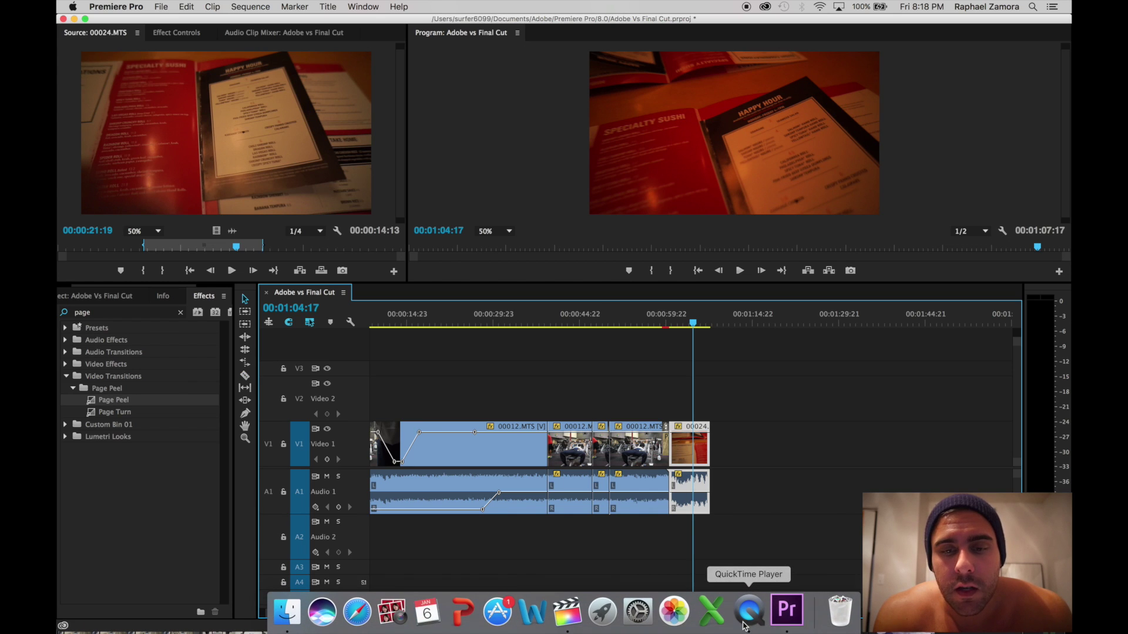
{"action": "left_click", "coordinate": [567, 612]}
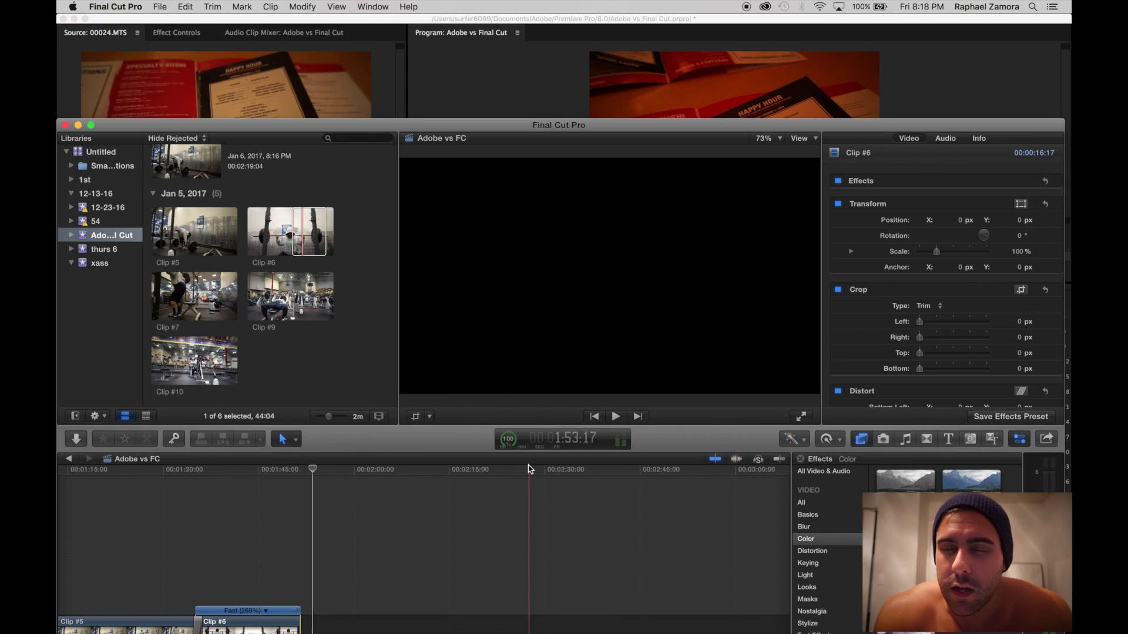
{"action": "left_click_drag", "start_coordinate": [403, 126], "coordinate": [404, 30]}
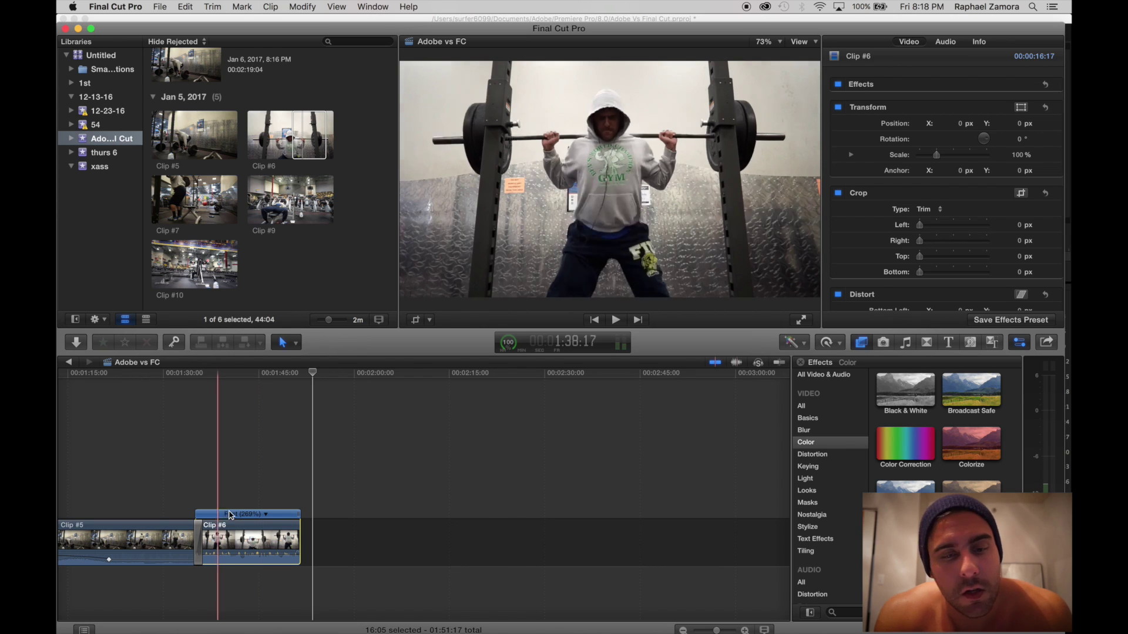
{"action": "left_click", "coordinate": [243, 479]}
{"action": "key", "text": "super+z"}
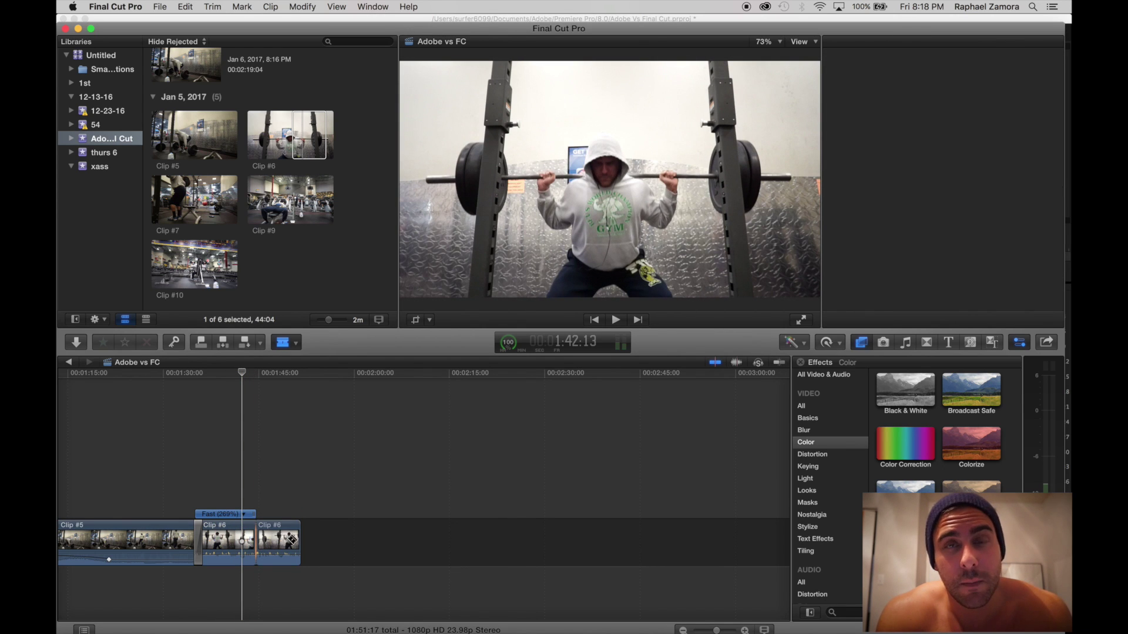
{"action": "key", "text": "a"}
{"action": "left_click_drag", "start_coordinate": [335, 484], "coordinate": [298, 532]}
{"action": "key", "text": "Delete"}
Detach Clip #6's audio, speed its video up further, and pull the audio volume down at a keyframe
{"action": "right_click", "coordinate": [263, 534]}
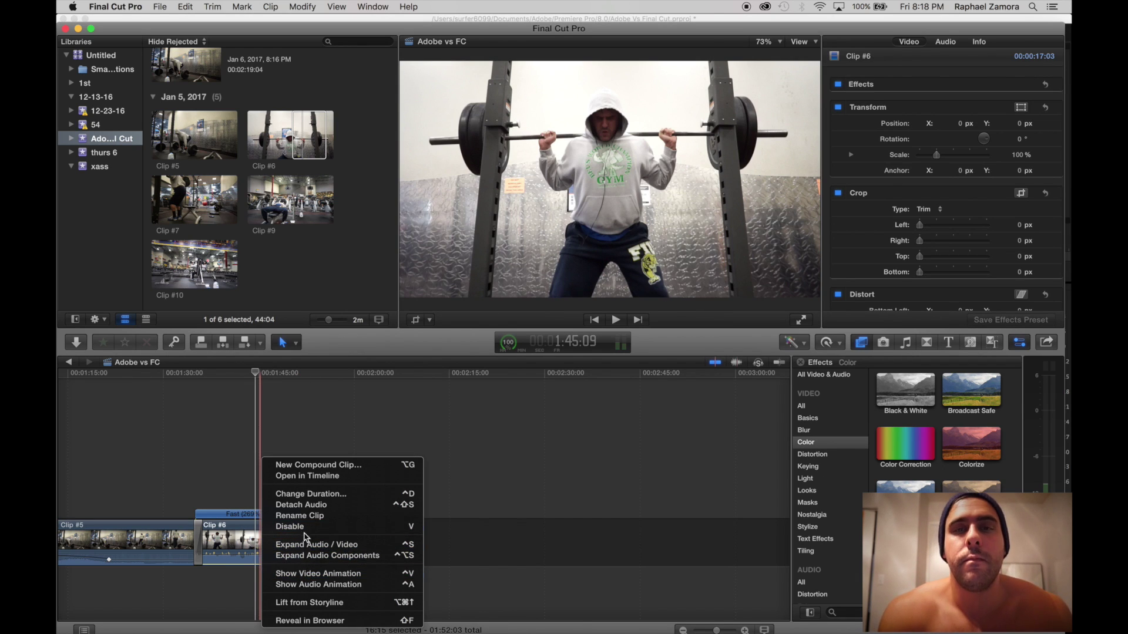
{"action": "left_click", "coordinate": [305, 506]}
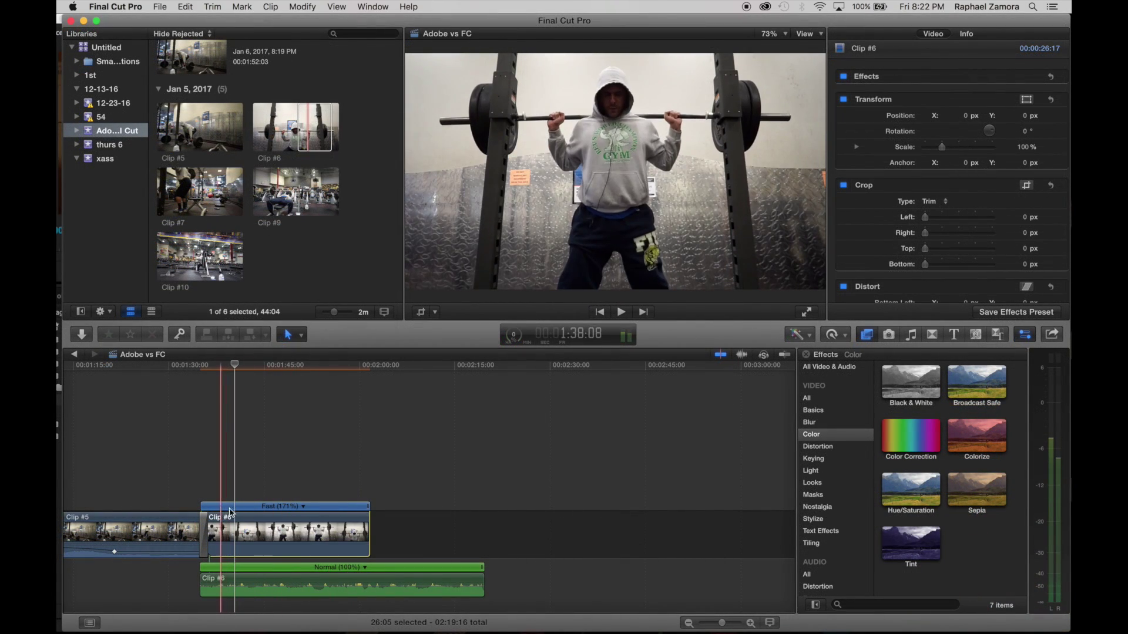
{"action": "key", "text": "space"}
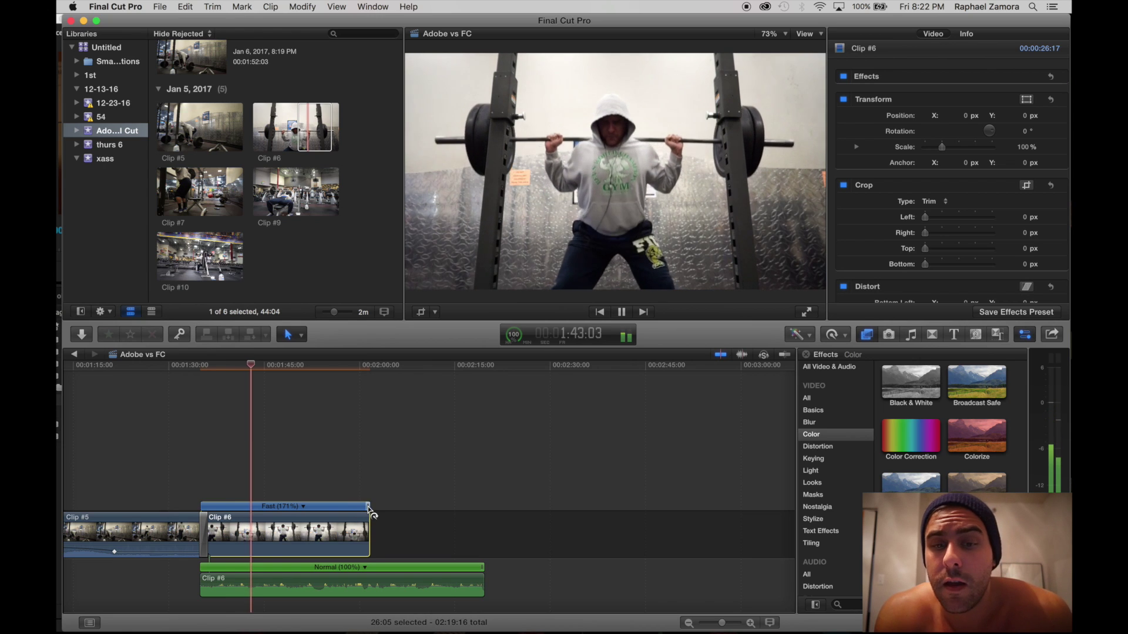
{"action": "left_click_drag", "start_coordinate": [356, 509], "coordinate": [309, 508]}
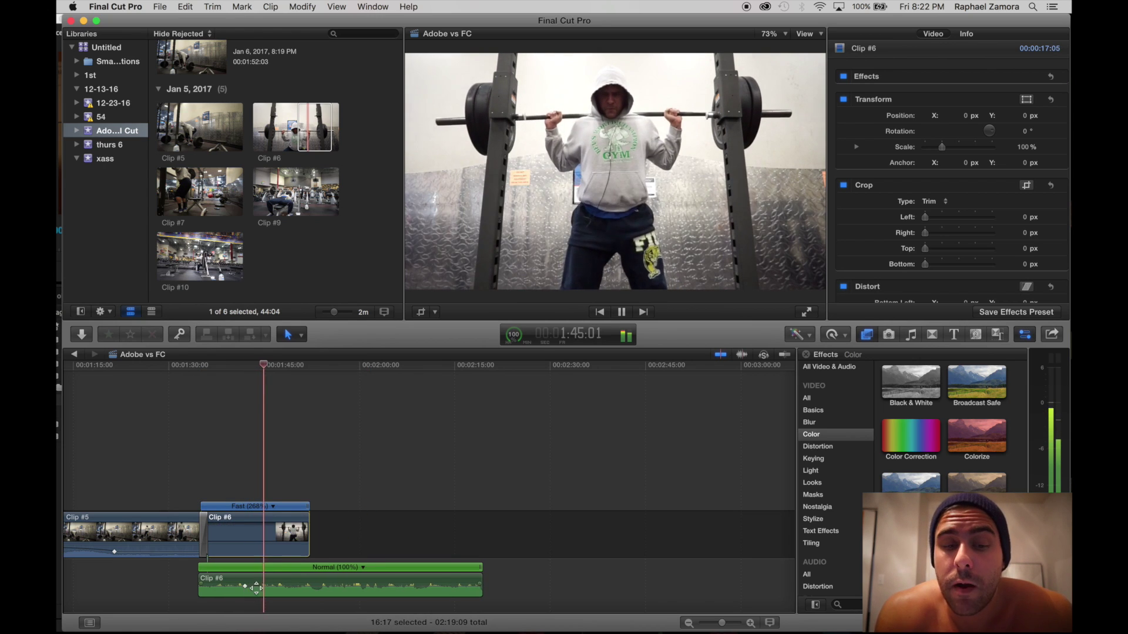
{"action": "left_click", "coordinate": [307, 587], "text": "alt"}
{"action": "left_click_drag", "start_coordinate": [306, 586], "coordinate": [308, 611]}
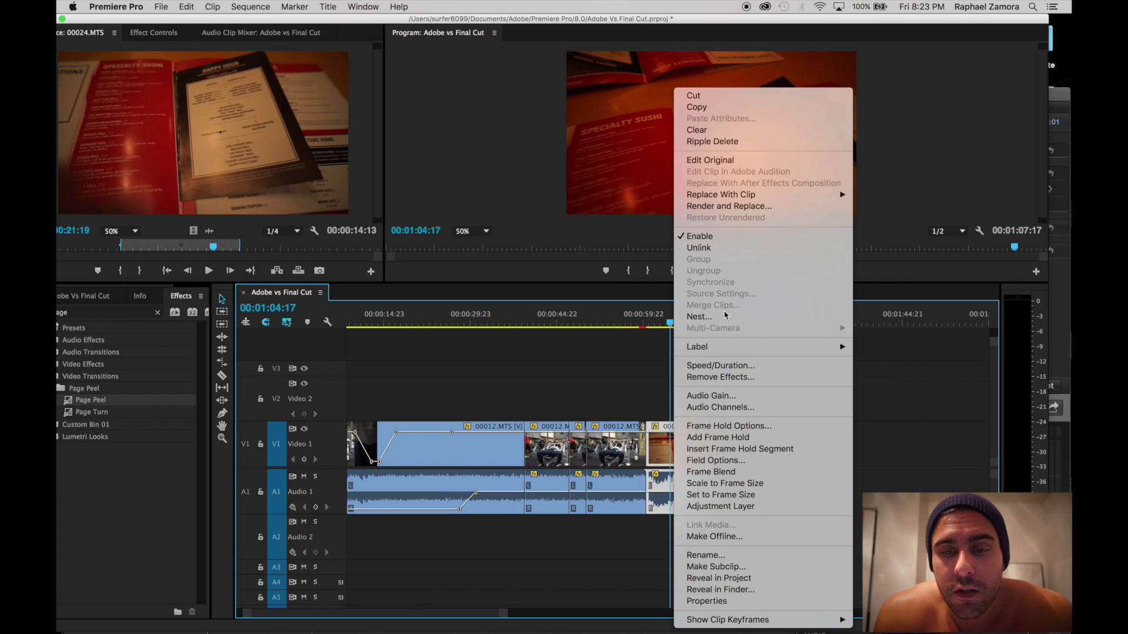
Unlink the 00024 clip, extend its audio past the video, rate-stretch the video shorter, and play it back
{"action": "left_click", "coordinate": [698, 248]}
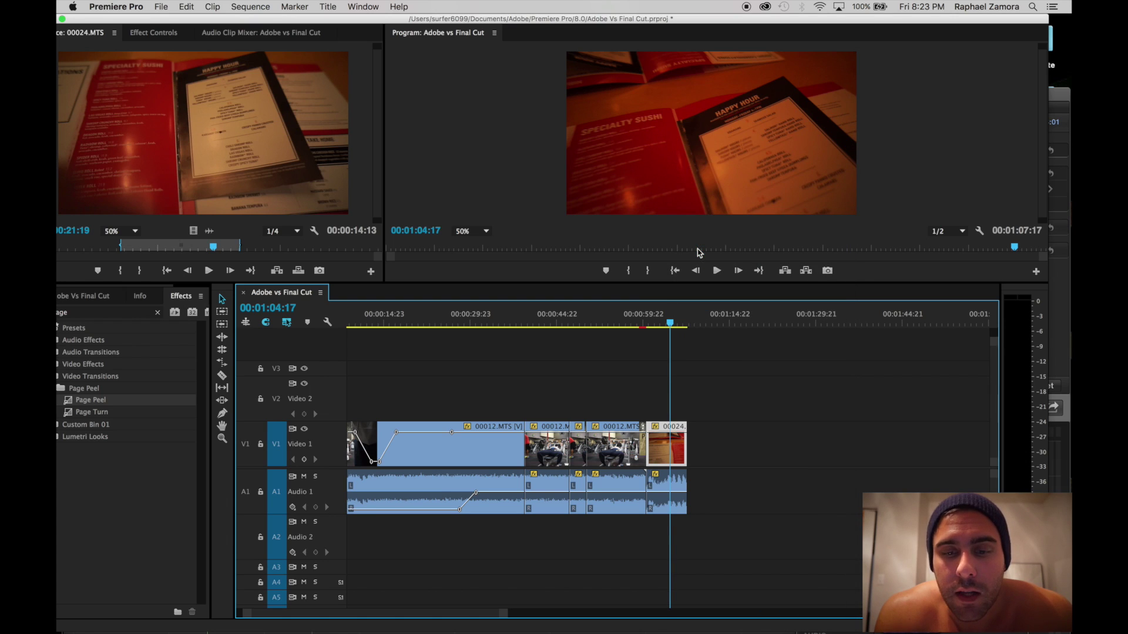
{"action": "left_click_drag", "start_coordinate": [728, 480], "coordinate": [728, 480]}
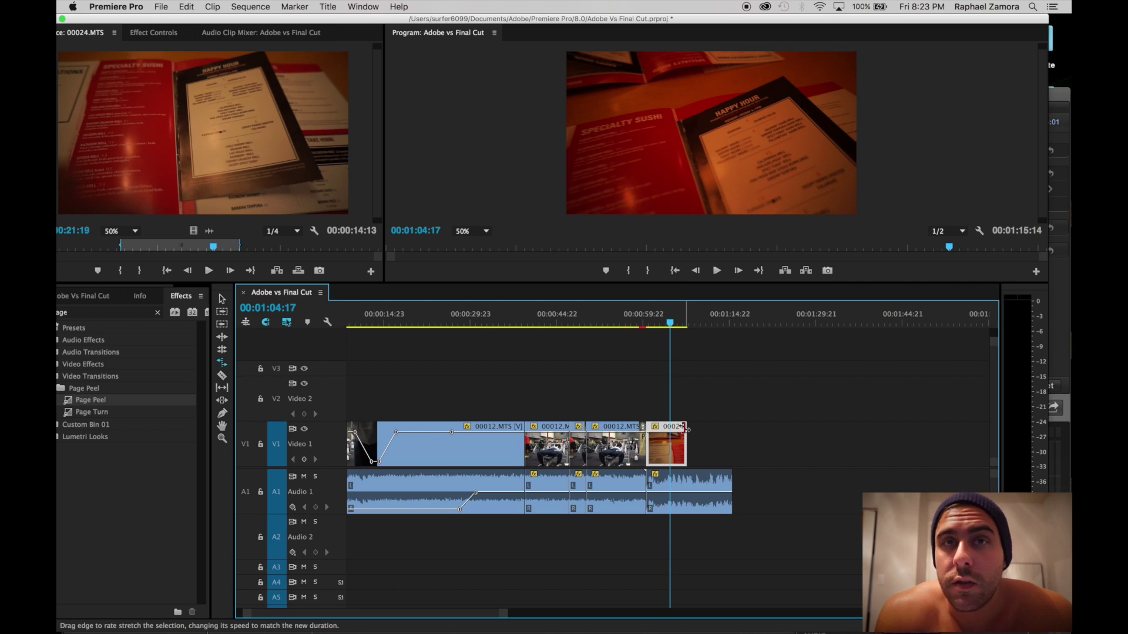
{"action": "left_click_drag", "start_coordinate": [671, 429], "coordinate": [670, 429]}
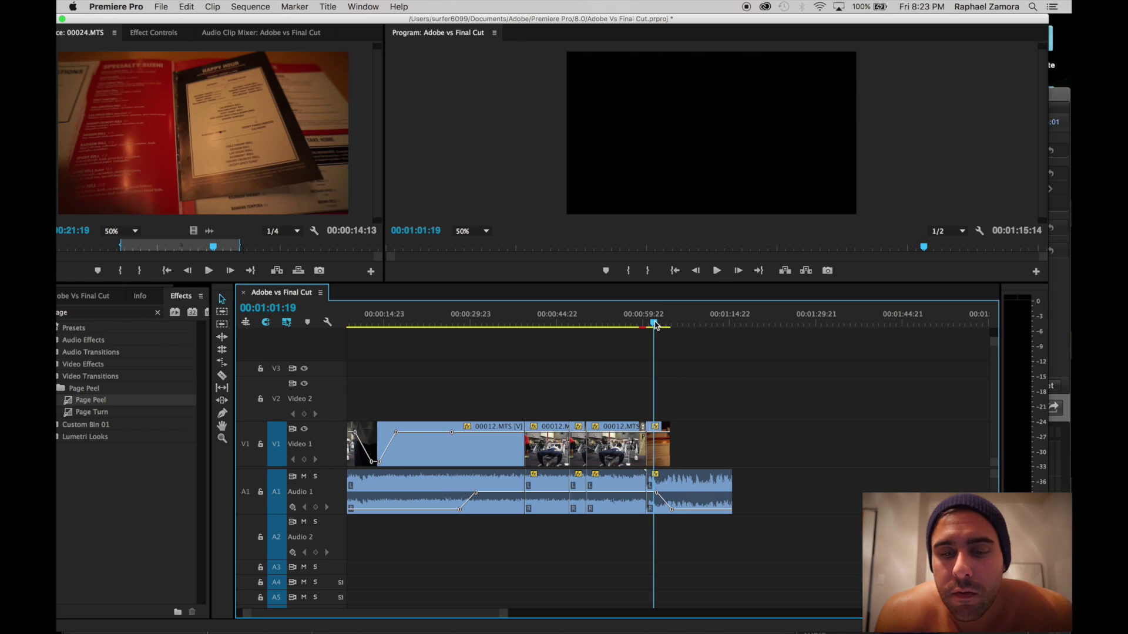
{"action": "key", "text": "space"}
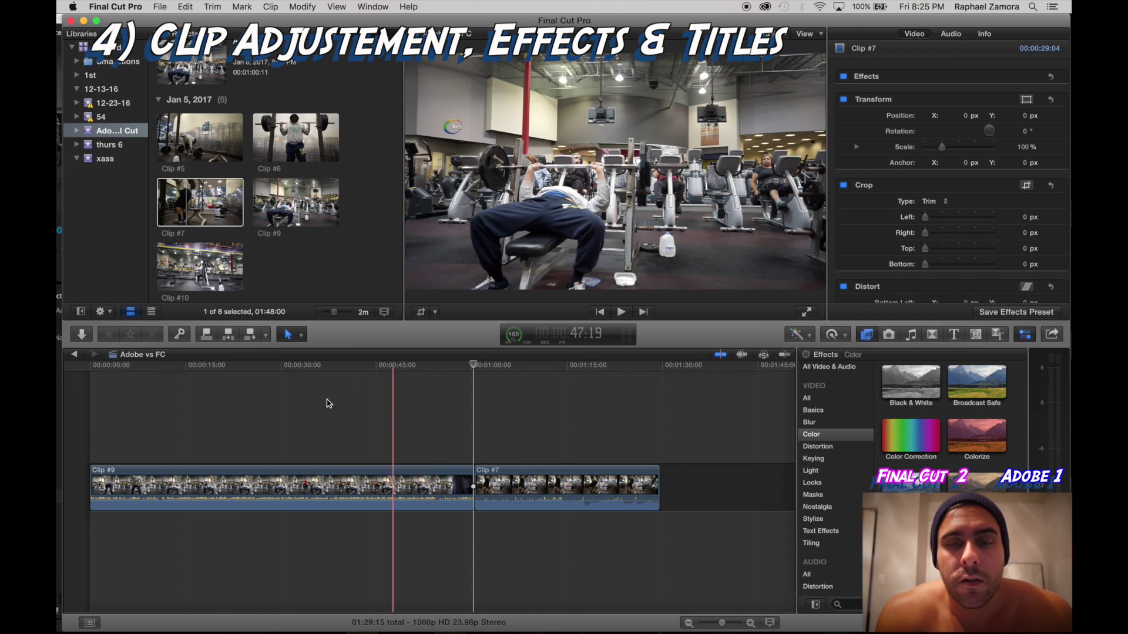
Drag clip 00010 later, then select it and move the clips back to the sequence start
{"action": "mouse_move", "coordinate": [311, 485]}
{"action": "left_mouse_down"}
{"action": "mouse_move", "coordinate": [252, 485]}
{"action": "mouse_move", "coordinate": [399, 485]}
{"action": "mouse_move", "coordinate": [315, 485]}
{"action": "left_mouse_up"}
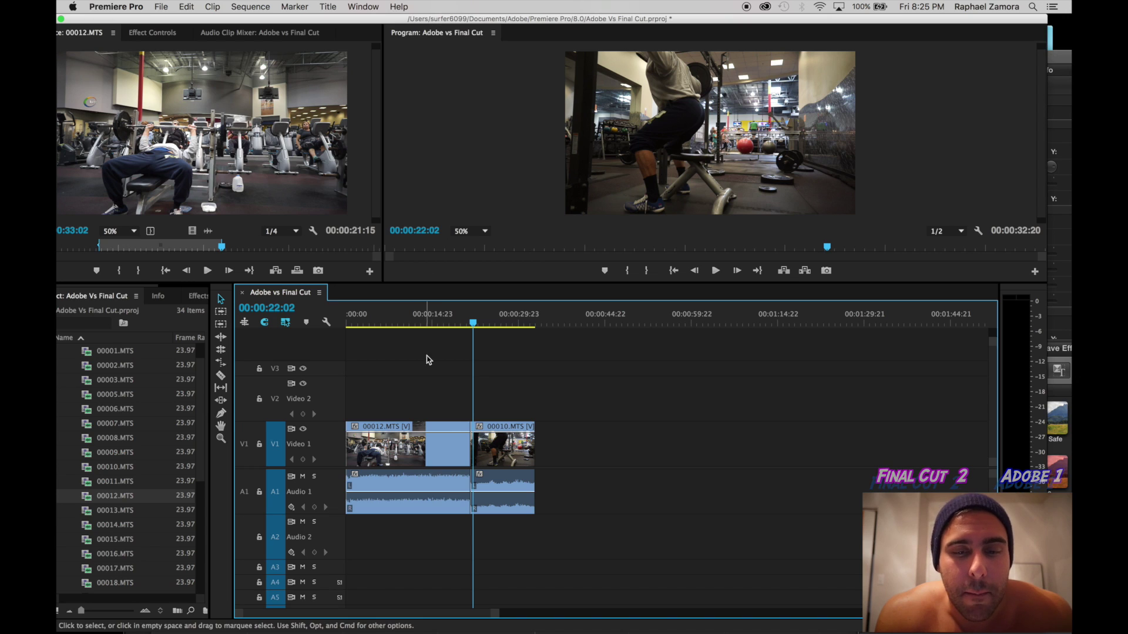
{"action": "left_click_drag", "start_coordinate": [556, 399], "coordinate": [528, 470]}
{"action": "left_click_drag", "start_coordinate": [445, 466], "coordinate": [387, 466]}
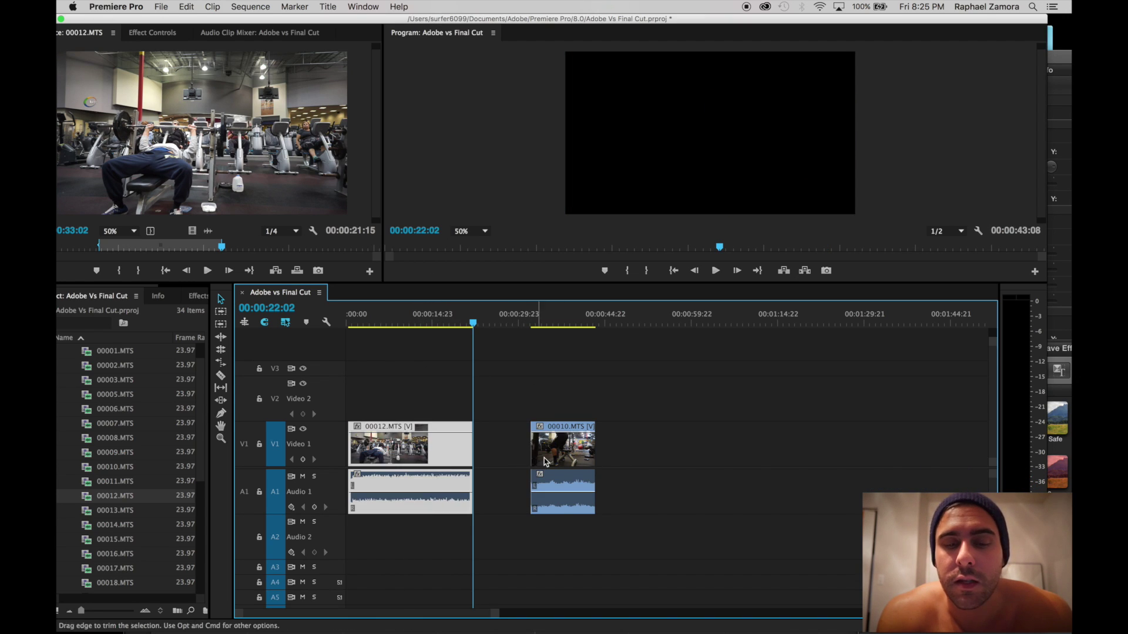
Insert a three-second gap before Clip #7, play across it, then delete it
{"action": "left_click", "coordinate": [441, 464]}
{"action": "key", "text": "super+Tab"}
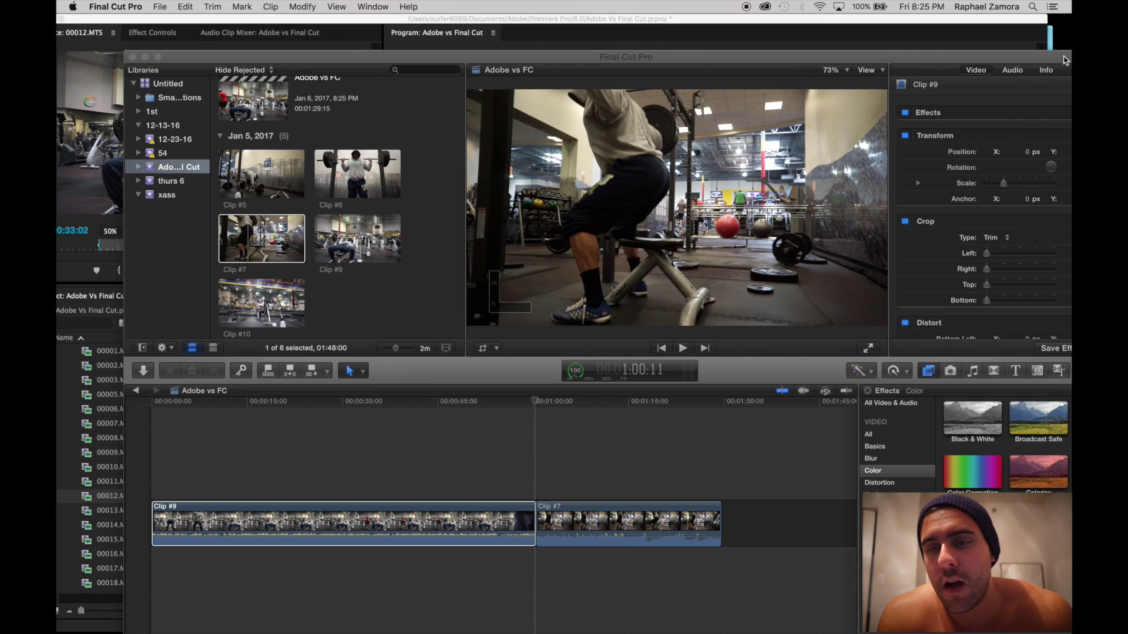
{"action": "left_click_drag", "start_coordinate": [609, 445], "coordinate": [520, 529]}
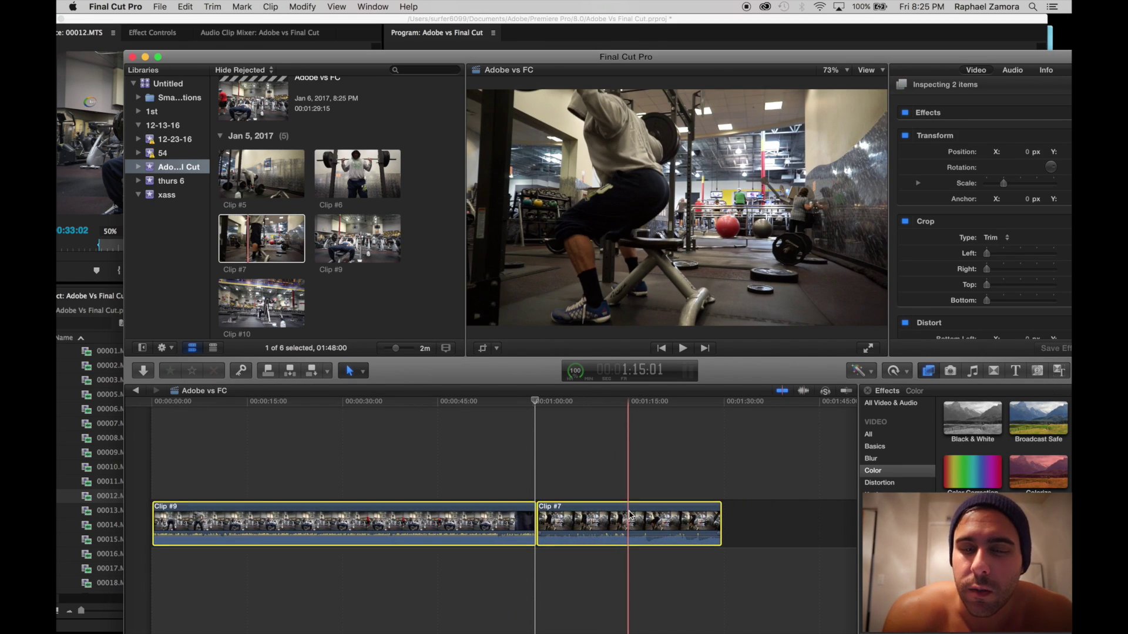
{"action": "left_click", "coordinate": [584, 464]}
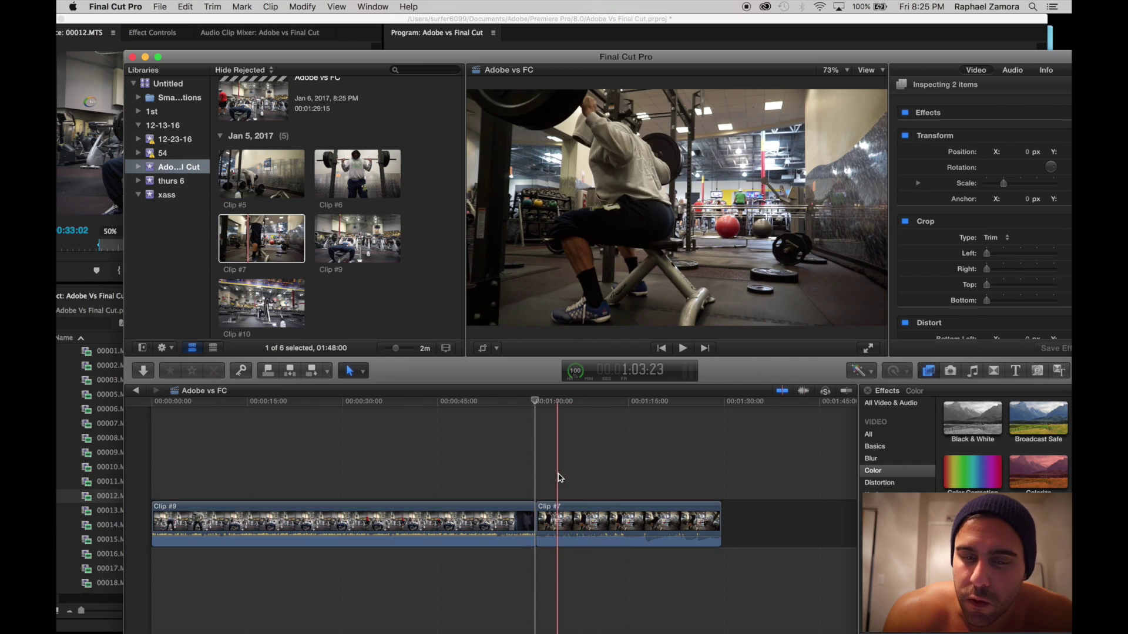
{"action": "left_click", "coordinate": [539, 417]}
{"action": "key", "text": "alt+w"}
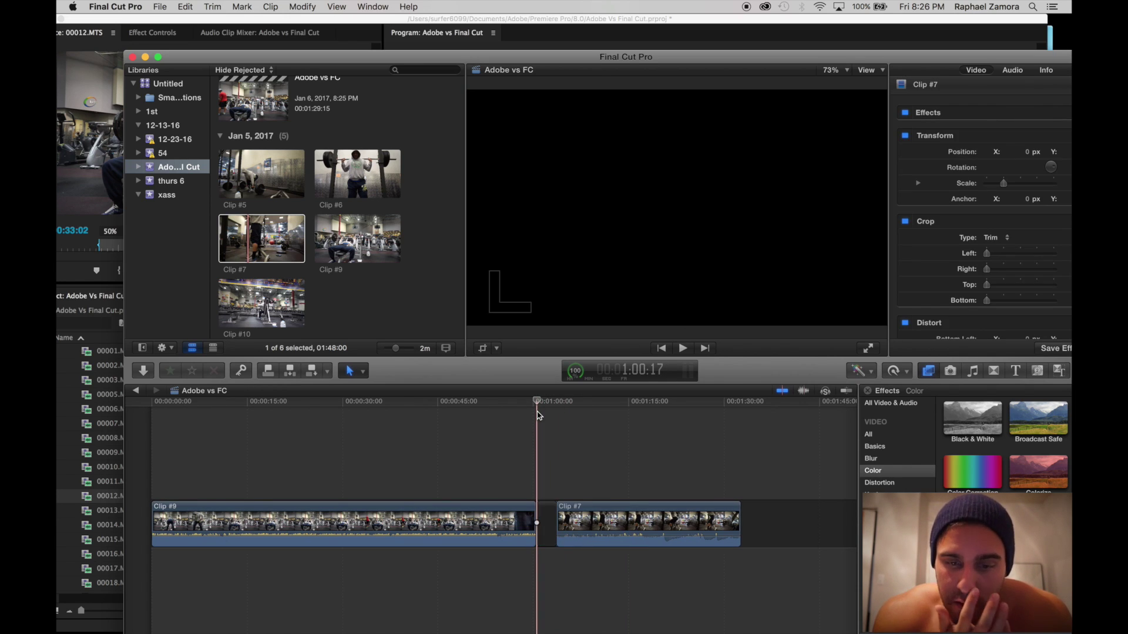
{"action": "key", "text": "space"}
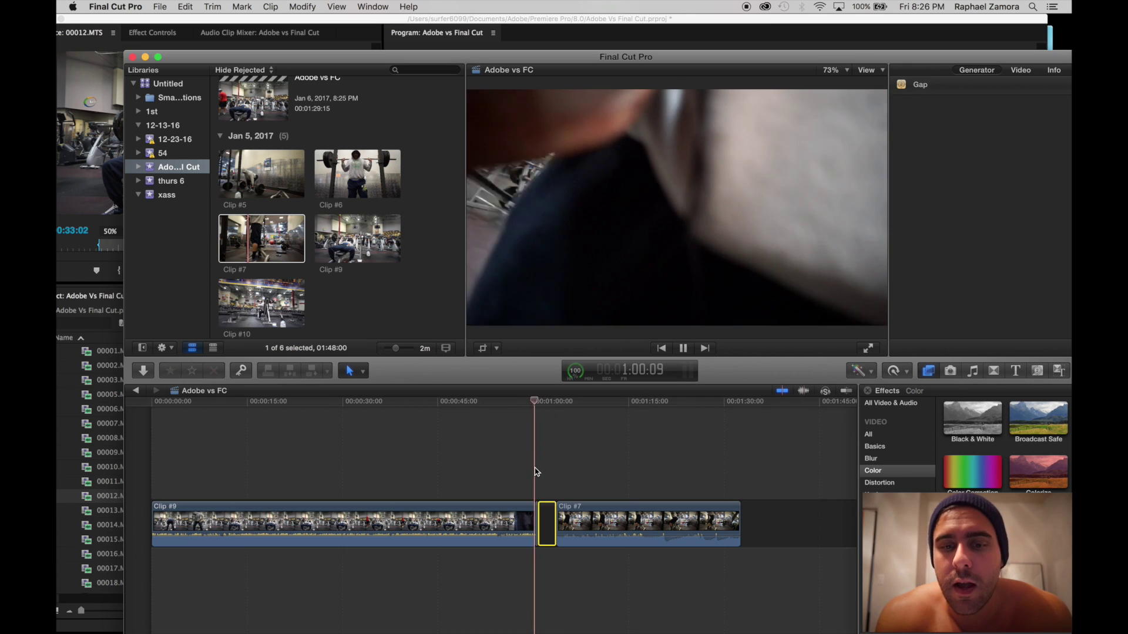
{"action": "left_click", "coordinate": [542, 486]}
{"action": "key", "text": "Delete"}
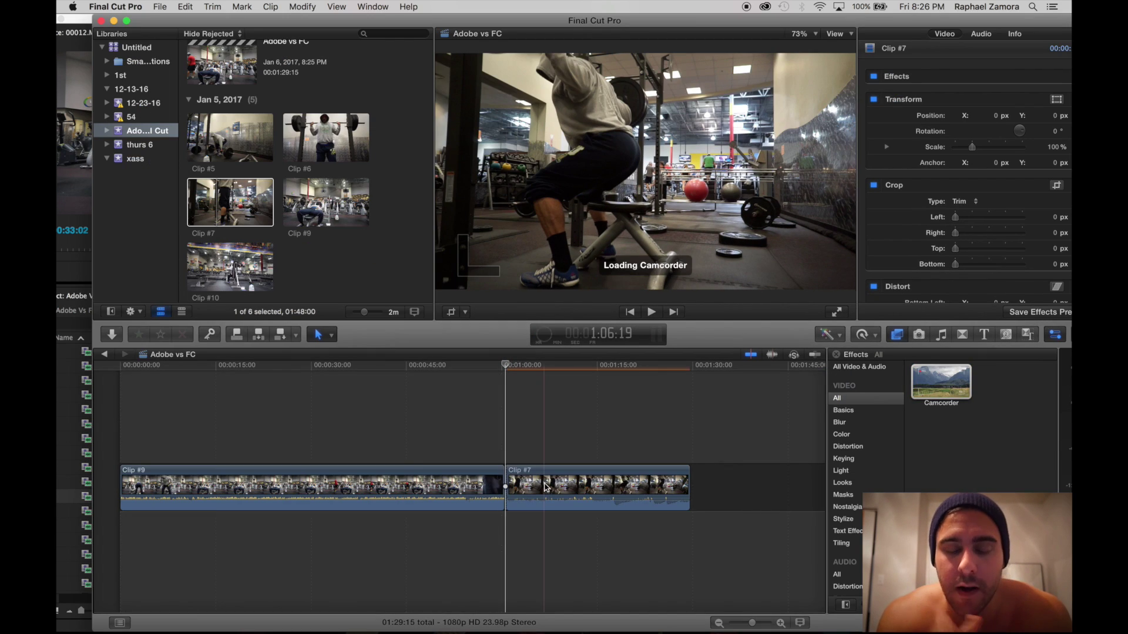
Preview the Camcorder look on Clip #7, then apply Vignette and play it back
{"action": "key", "text": "space"}
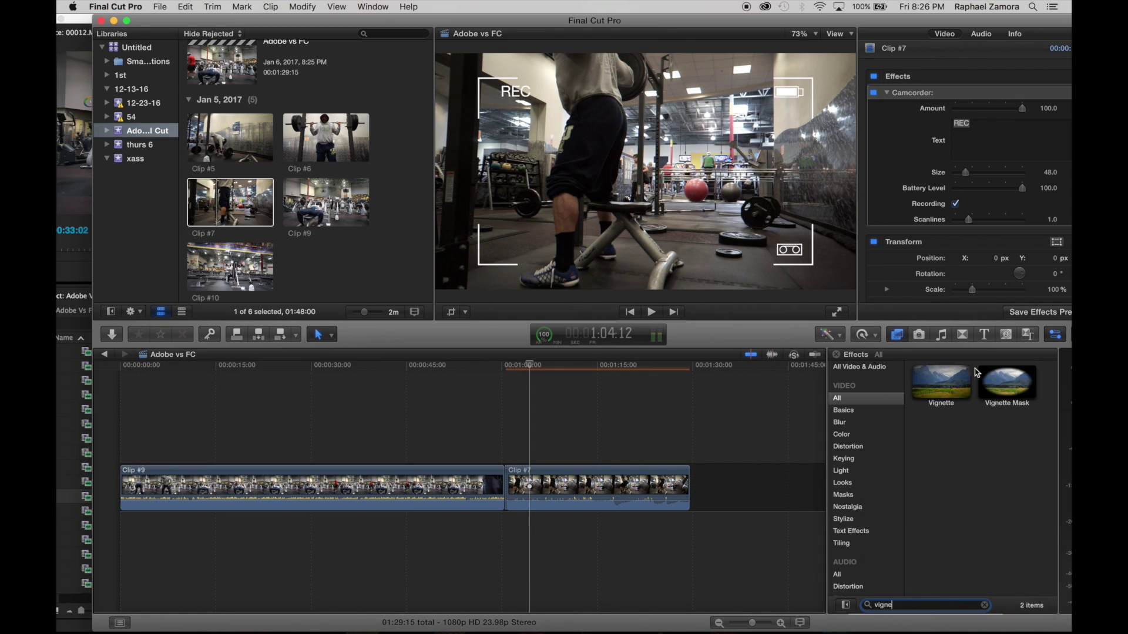
{"action": "left_click_drag", "start_coordinate": [566, 483], "coordinate": [566, 483]}
{"action": "key", "text": "space"}
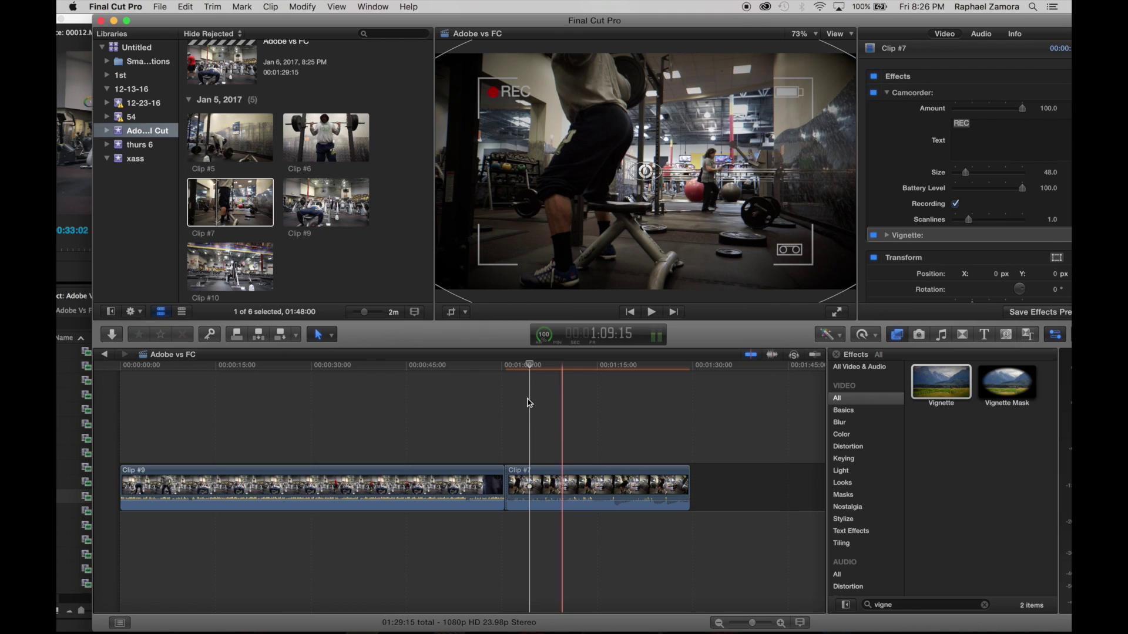
Undo Clip #7's added effects, then crop Clip #9 and Clip #7 by 80 px and review
{"action": "key", "text": "super+z"}
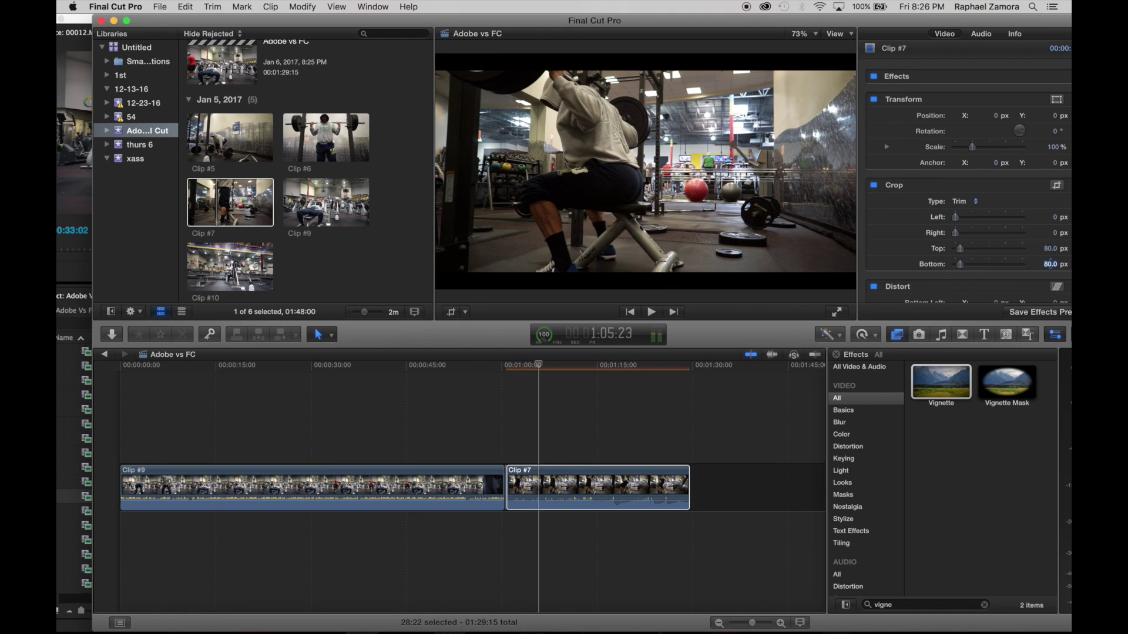
{"action": "left_click_drag", "start_coordinate": [662, 398], "coordinate": [460, 505]}
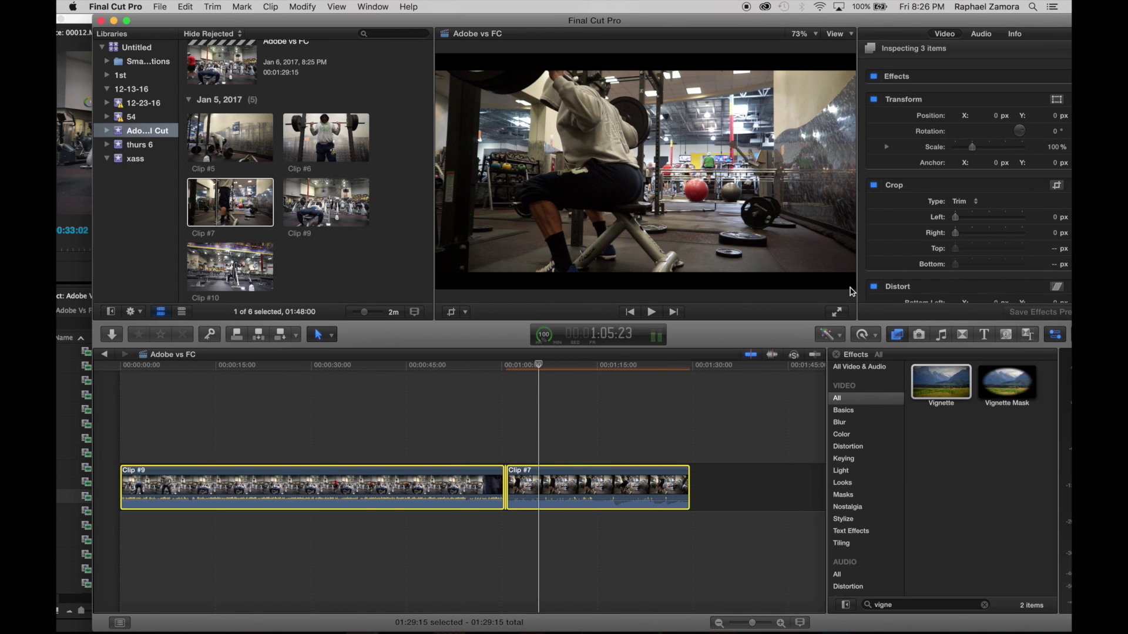
{"action": "left_click", "coordinate": [1057, 253]}
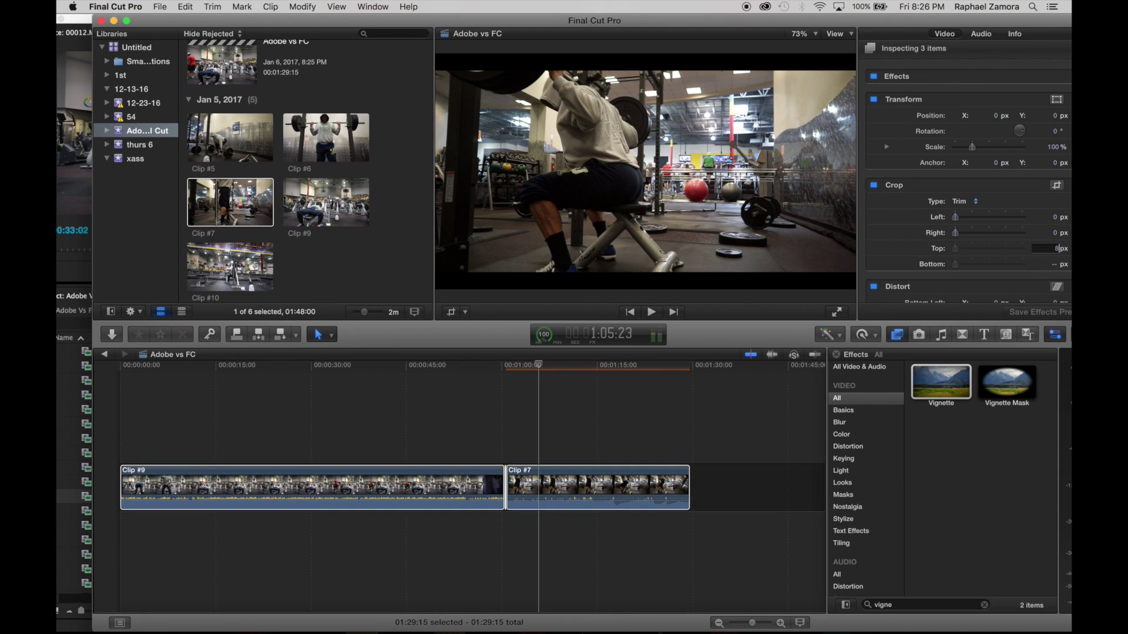
{"action": "type", "text": "80"}
{"action": "key", "text": "Return"}
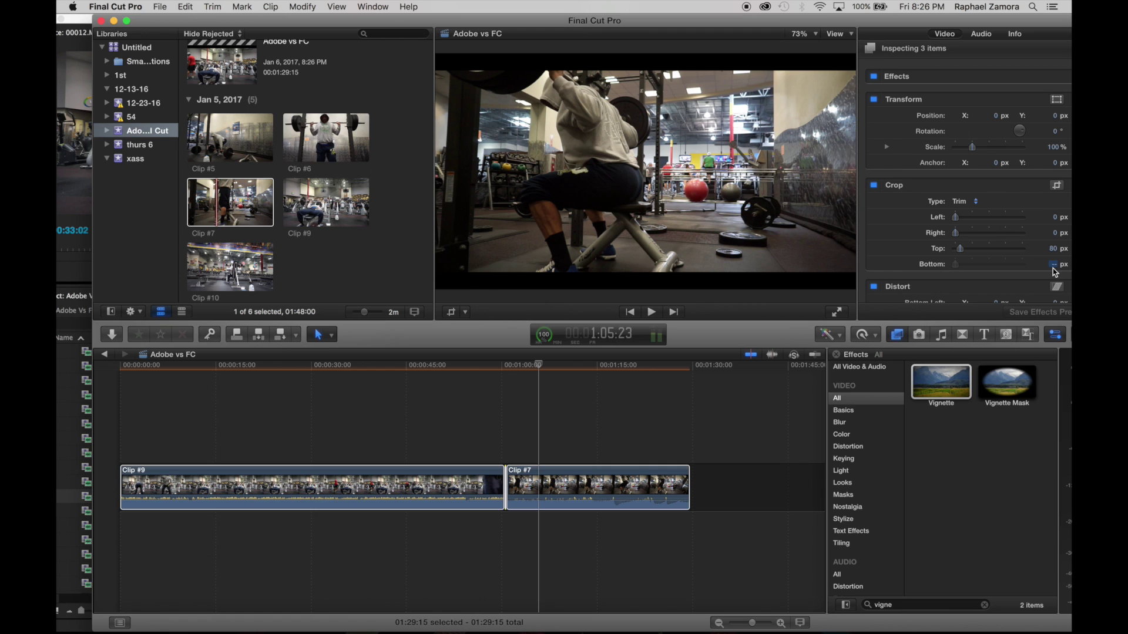
{"action": "left_click", "coordinate": [664, 444]}
{"action": "left_click", "coordinate": [403, 411]}
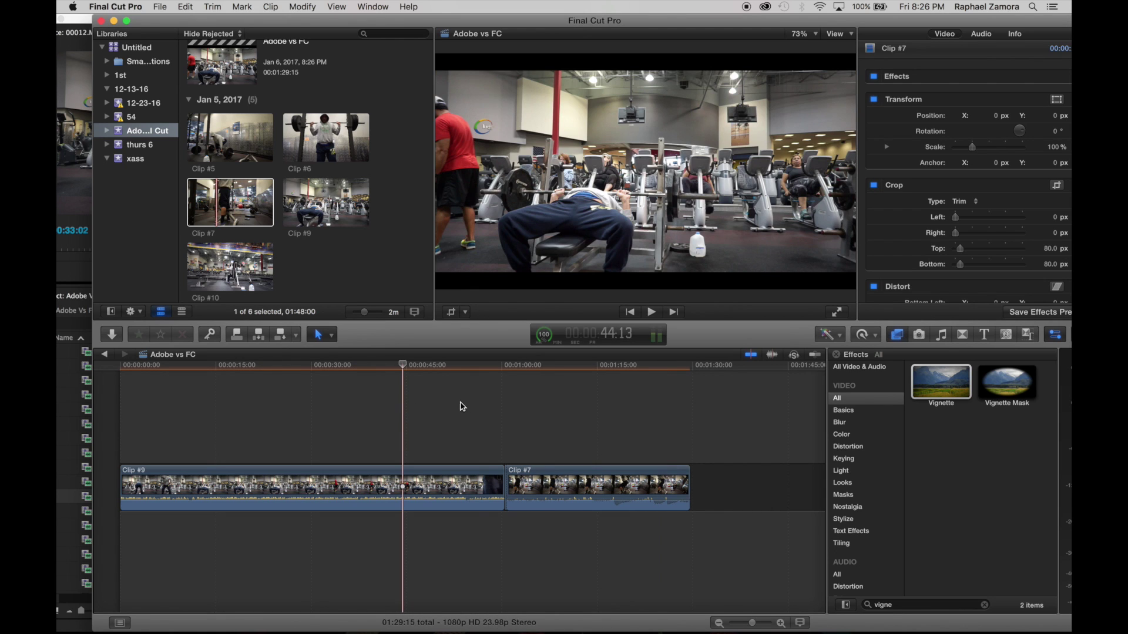
Search the effects for 'crop' and apply the Crop effect to 00012.MTS
{"action": "left_click", "coordinate": [478, 406]}
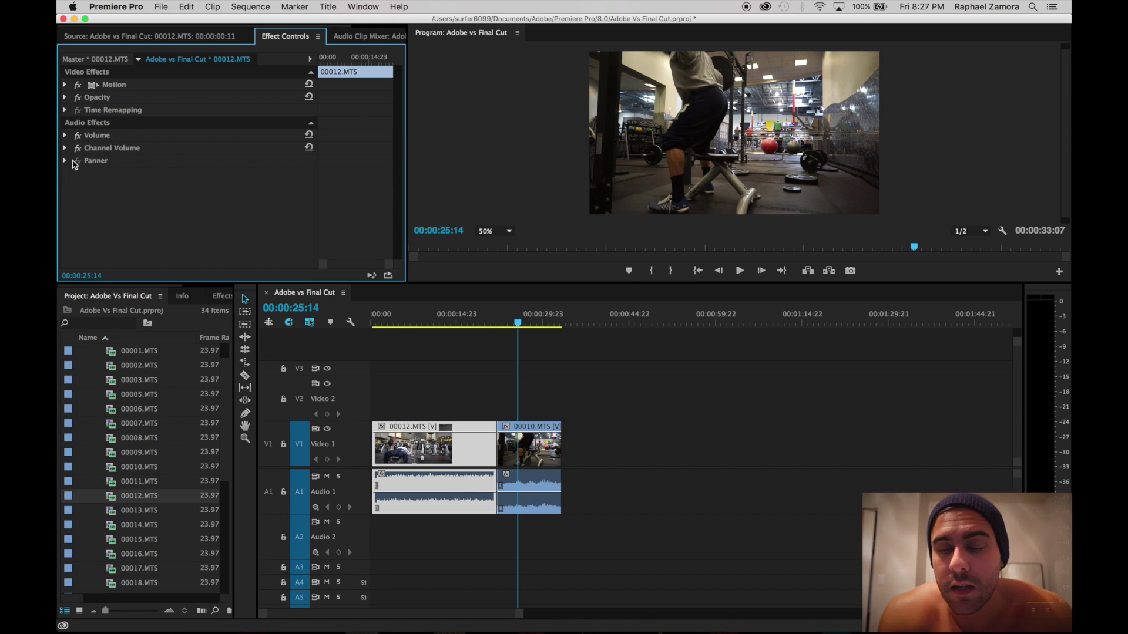
{"action": "left_click", "coordinate": [120, 323]}
{"action": "type", "text": "crop"}
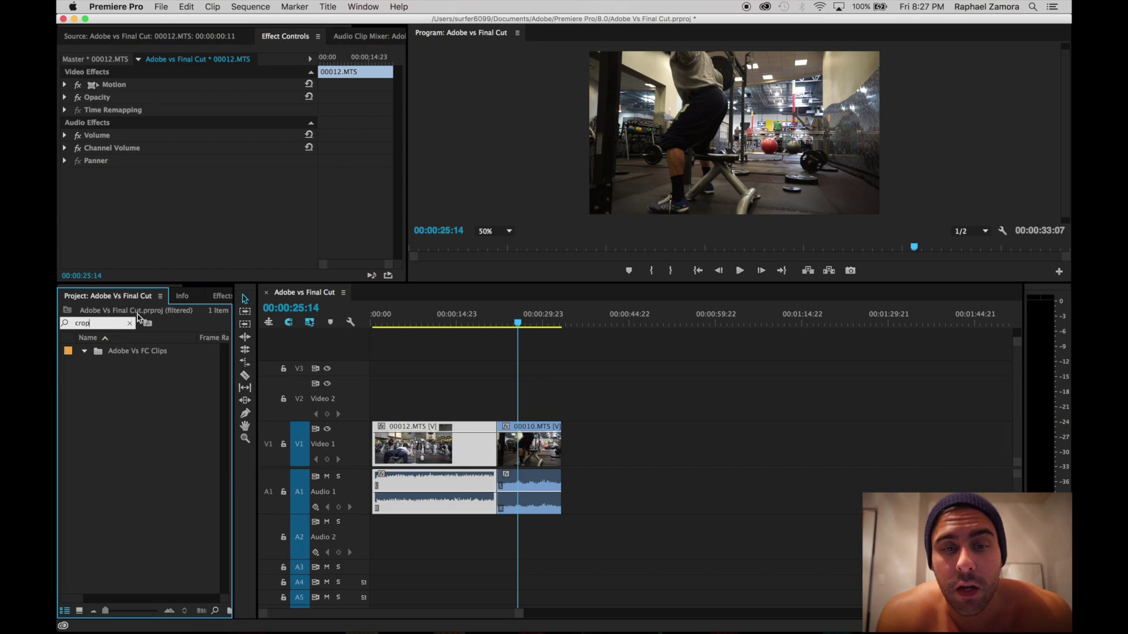
{"action": "key", "text": "shift+7"}
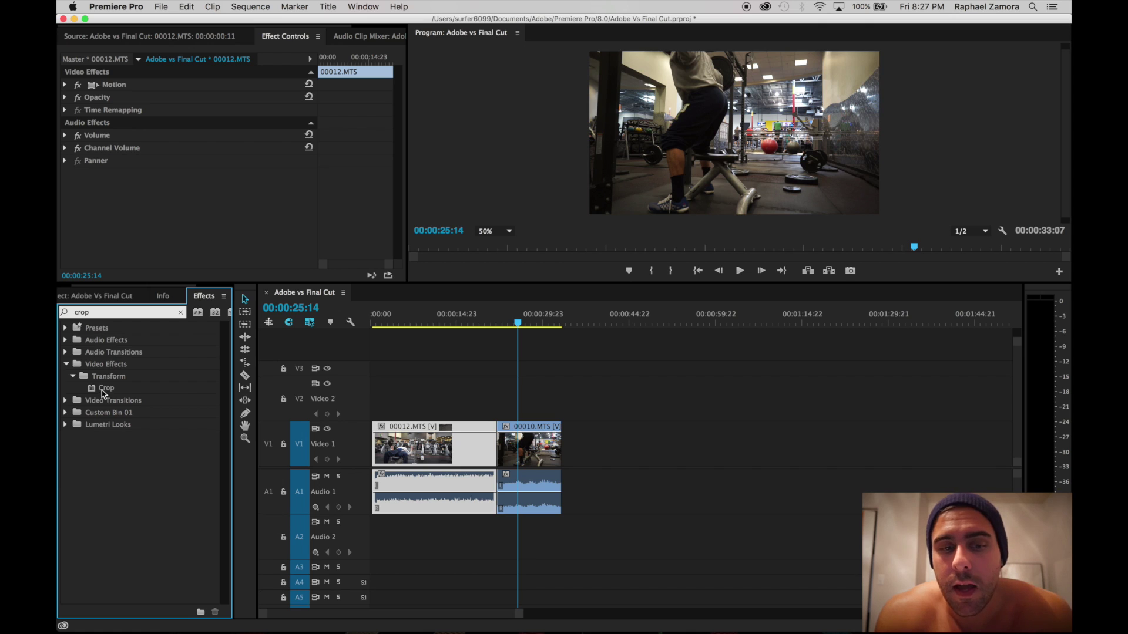
{"action": "left_click_drag", "start_coordinate": [102, 392], "coordinate": [405, 441]}
Select both sequence clips and inspect 00012.MTS in the Source monitor and Effect Controls at 00:00:10:07
{"action": "left_click_drag", "start_coordinate": [606, 406], "coordinate": [463, 467]}
{"action": "left_click", "coordinate": [158, 387]}
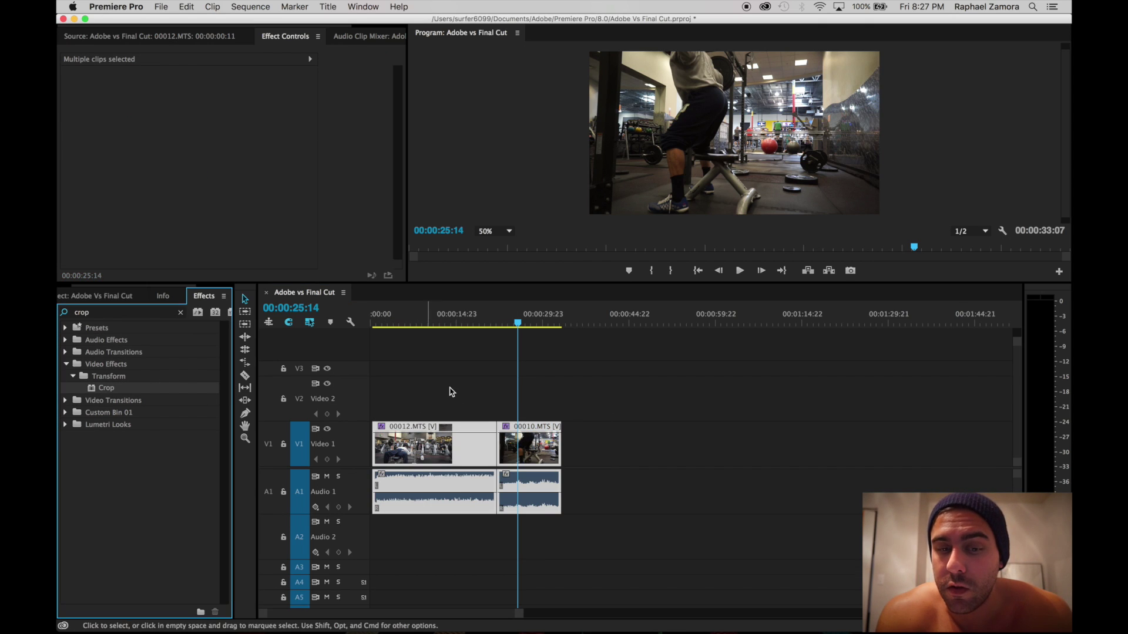
{"action": "double_click", "coordinate": [471, 438]}
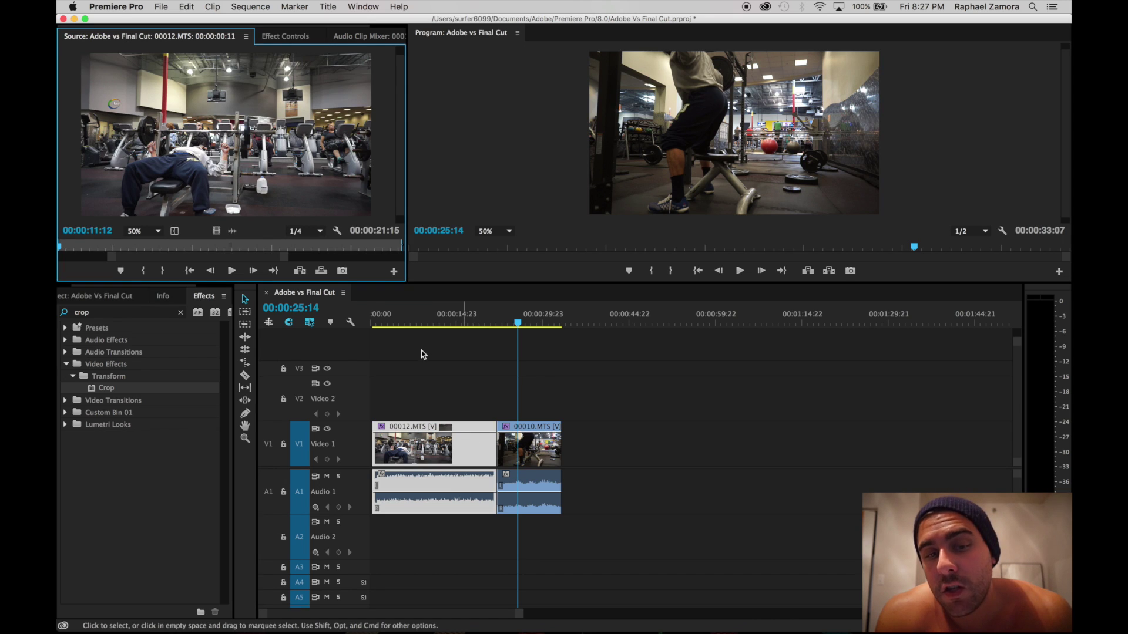
{"action": "left_click", "coordinate": [292, 37]}
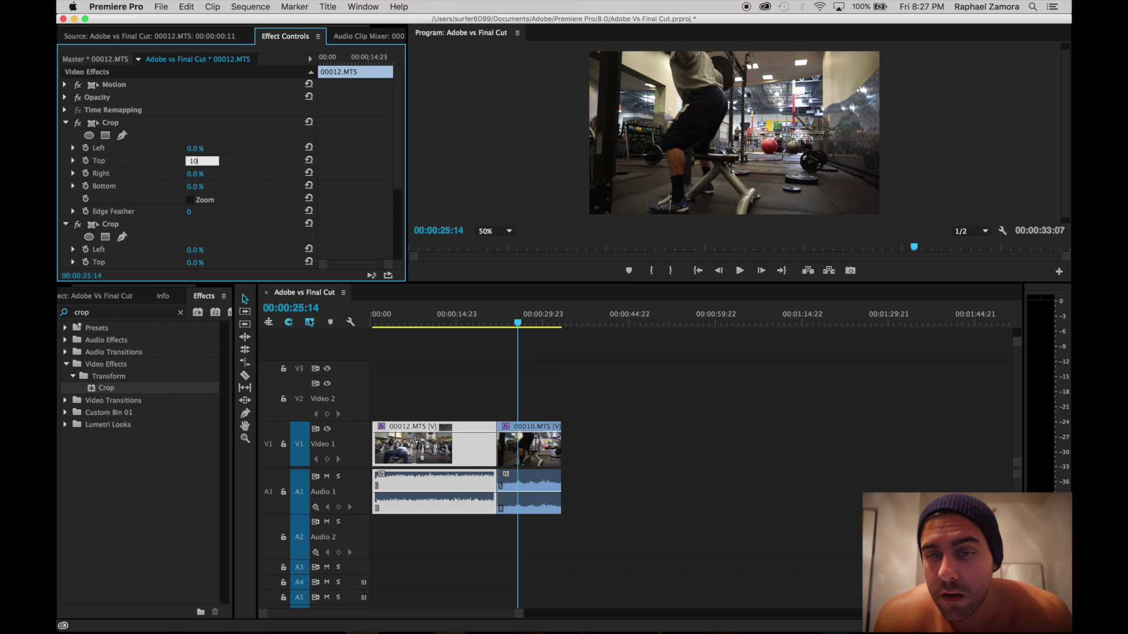
{"action": "left_click", "coordinate": [431, 307]}
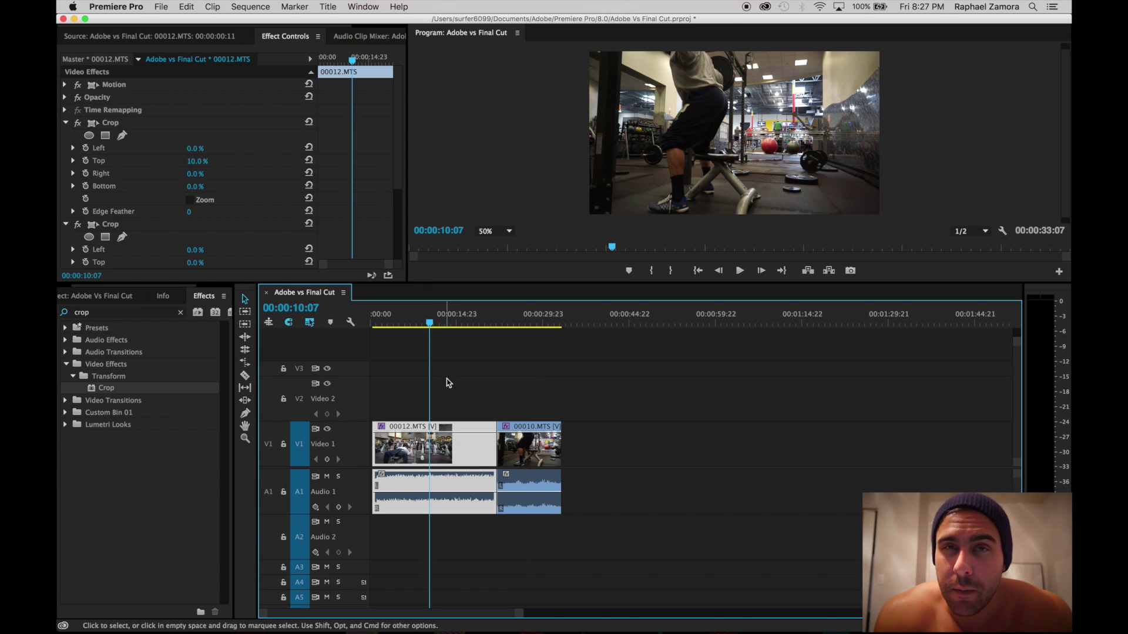
{"action": "left_click_drag", "start_coordinate": [480, 386], "coordinate": [604, 449]}
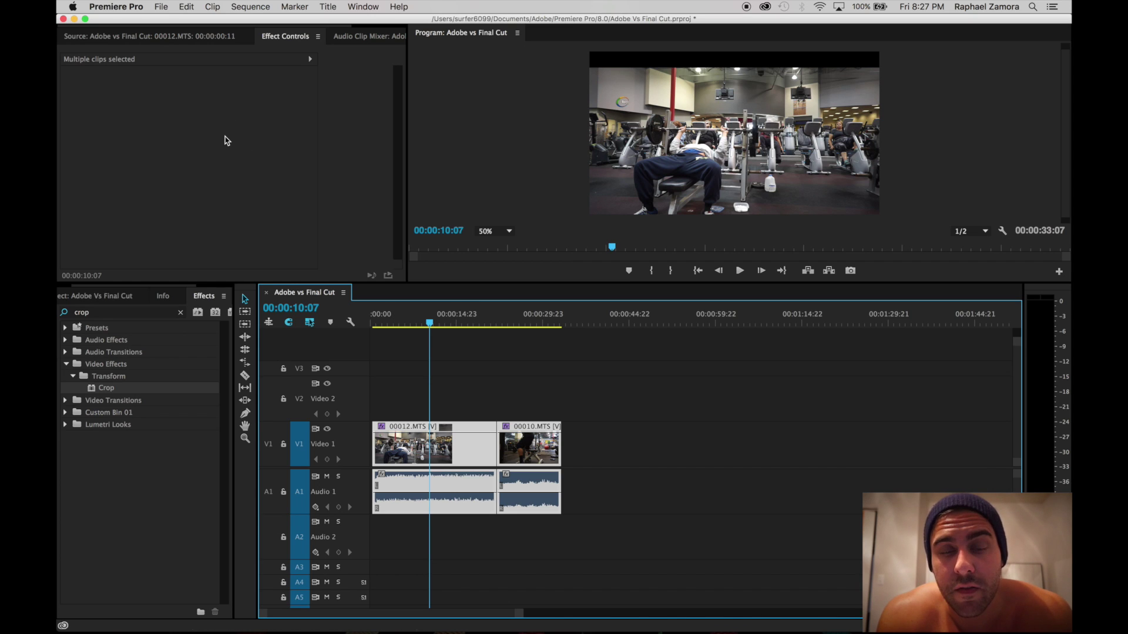
{"action": "left_click", "coordinate": [283, 40]}
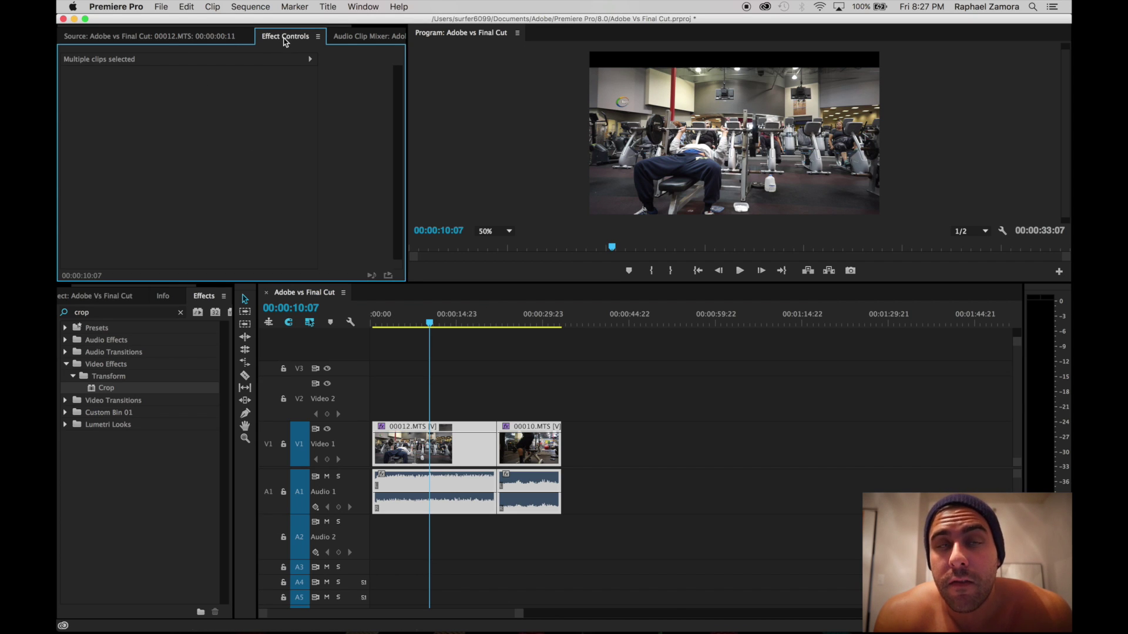
{"action": "double_click", "coordinate": [470, 448]}
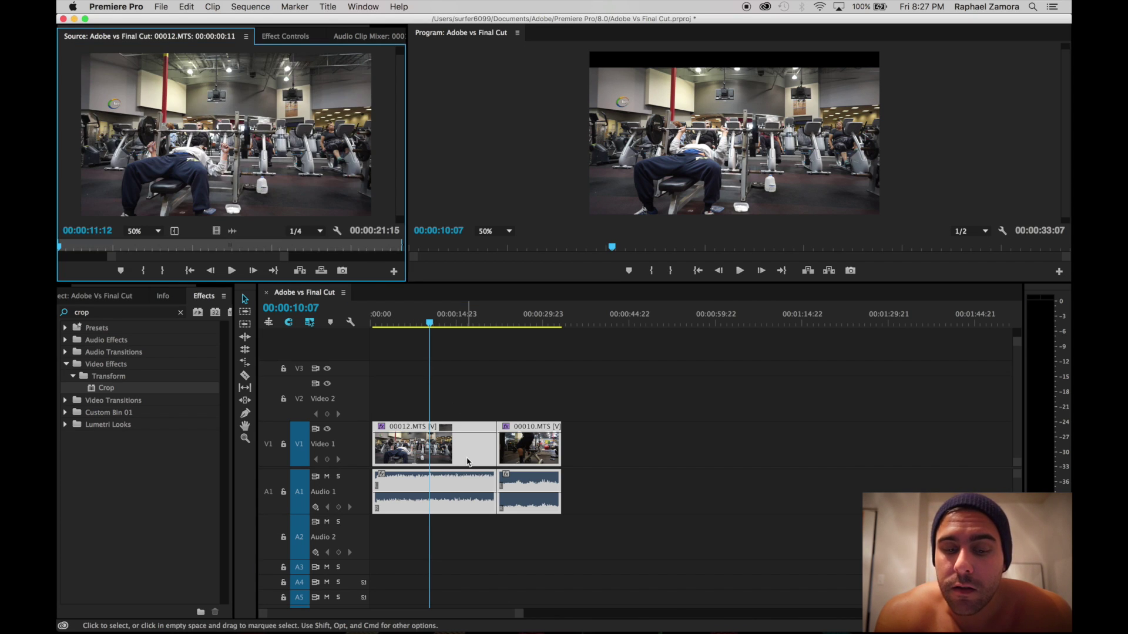
{"action": "left_click", "coordinate": [284, 37]}
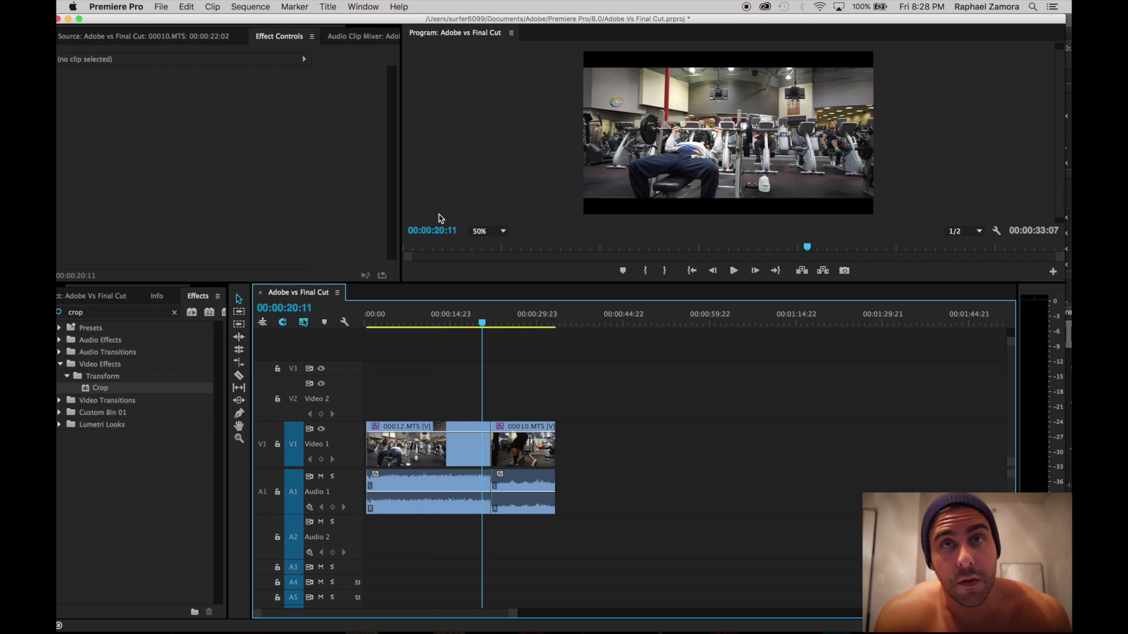
Create Title 01 with a centred 205lbs text box across the top of the frame
{"action": "key", "text": "super+t"}
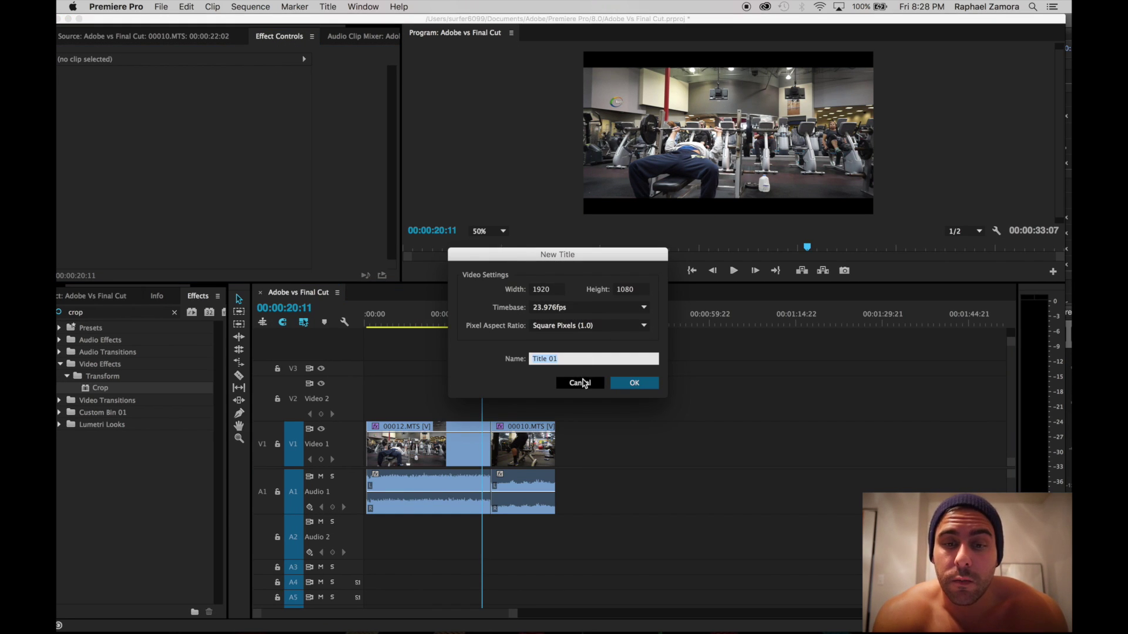
{"action": "left_click", "coordinate": [627, 383]}
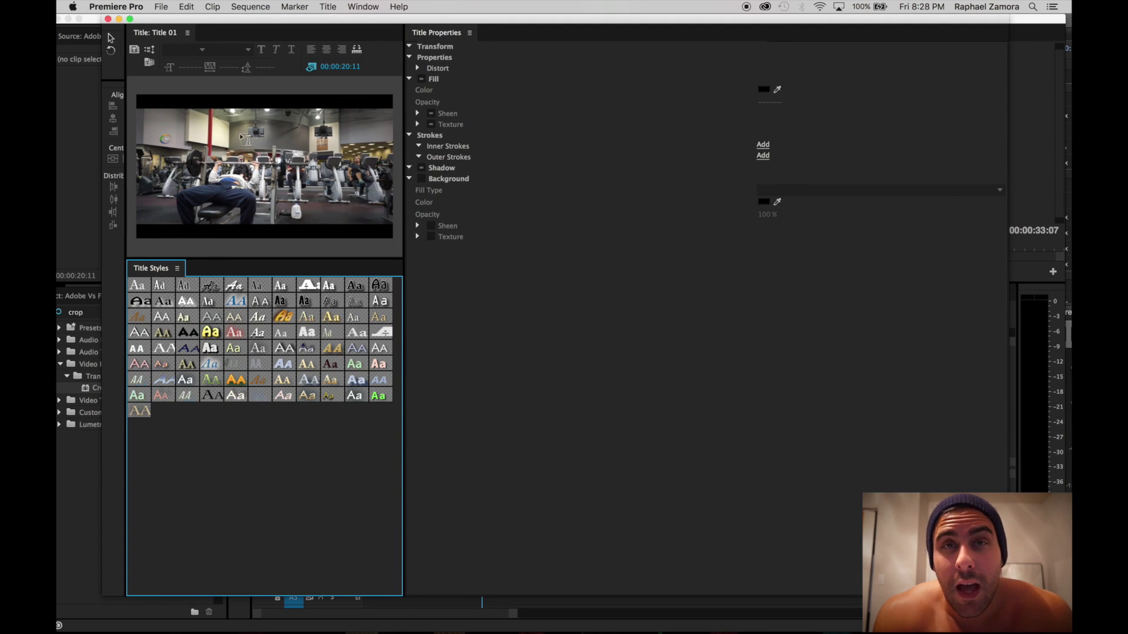
{"action": "left_click_drag", "start_coordinate": [405, 152], "coordinate": [564, 152]}
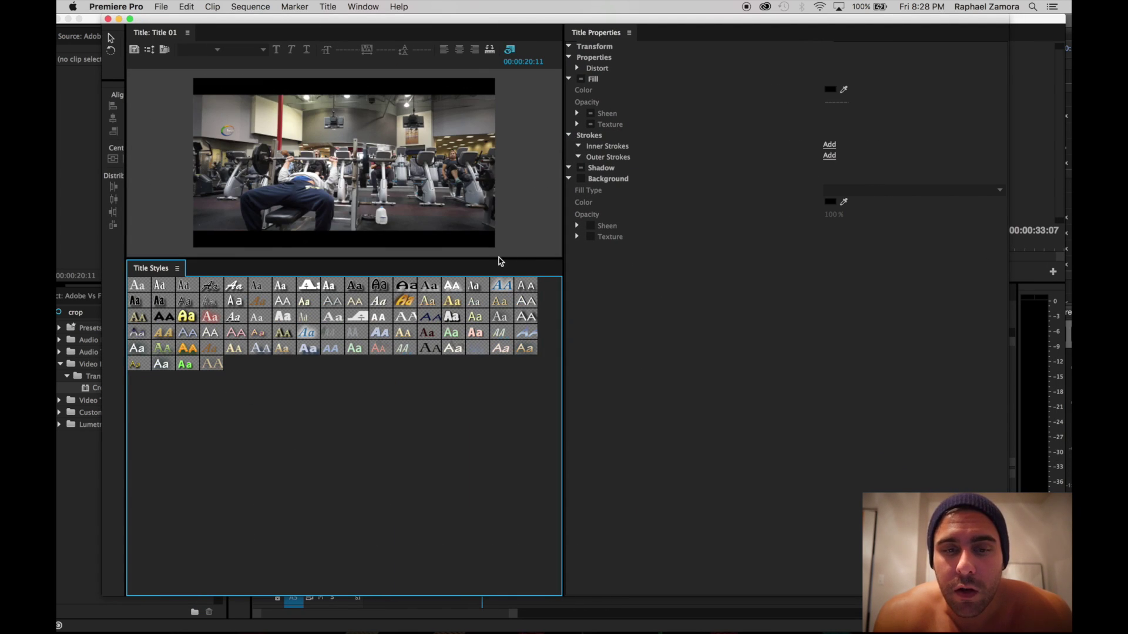
{"action": "left_click_drag", "start_coordinate": [500, 262], "coordinate": [500, 360]}
{"action": "left_click_drag", "start_coordinate": [212, 99], "coordinate": [460, 134]}
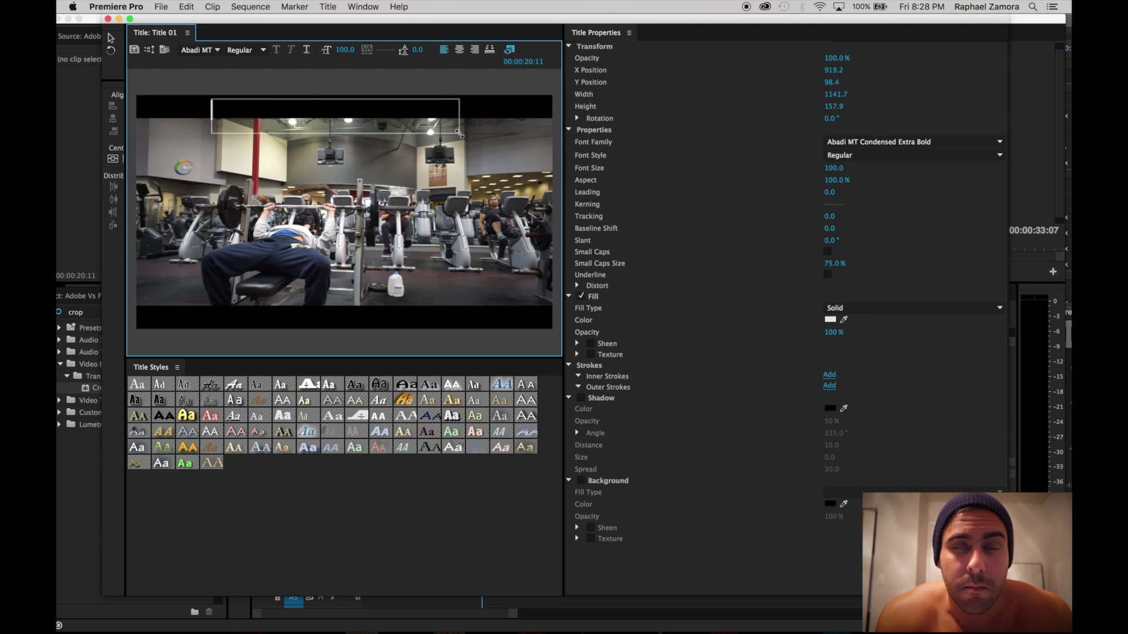
{"action": "left_click", "coordinate": [460, 50]}
Try Rockwell and Lithos Pro, then apply the Hobo Std yellow gradient style and tint the gradient stop green
{"action": "left_click", "coordinate": [215, 50]}
{"action": "key", "text": "Down"}
{"action": "scroll", "coordinate": [218, 59], "scroll_direction": "down", "scroll_amount": 15}
{"action": "key", "text": "Return"}
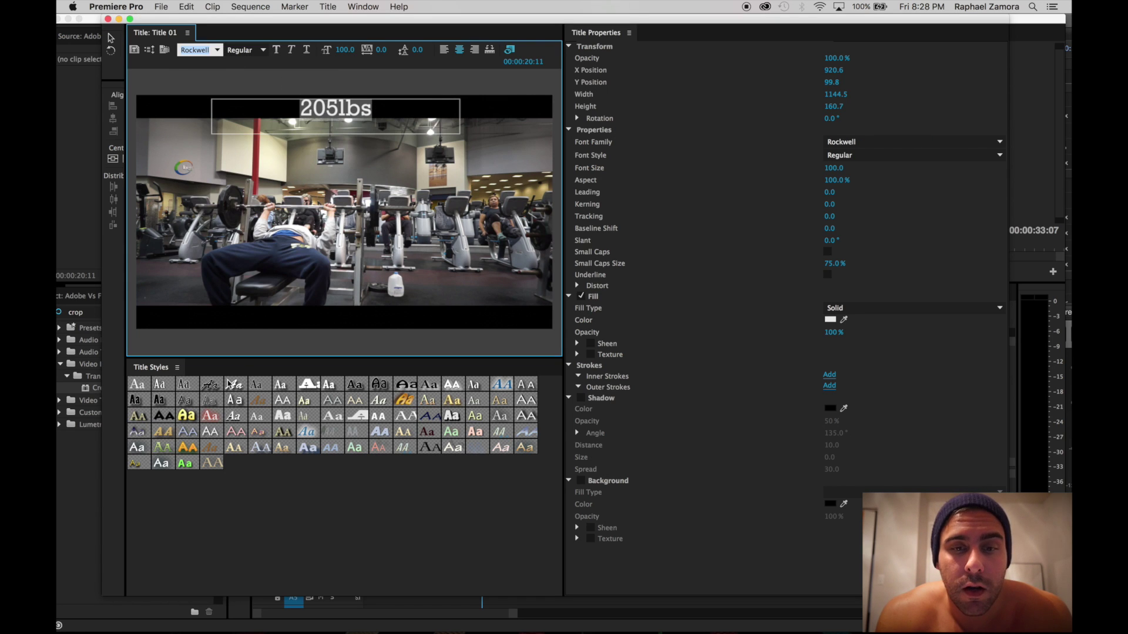
{"action": "left_click", "coordinate": [189, 432]}
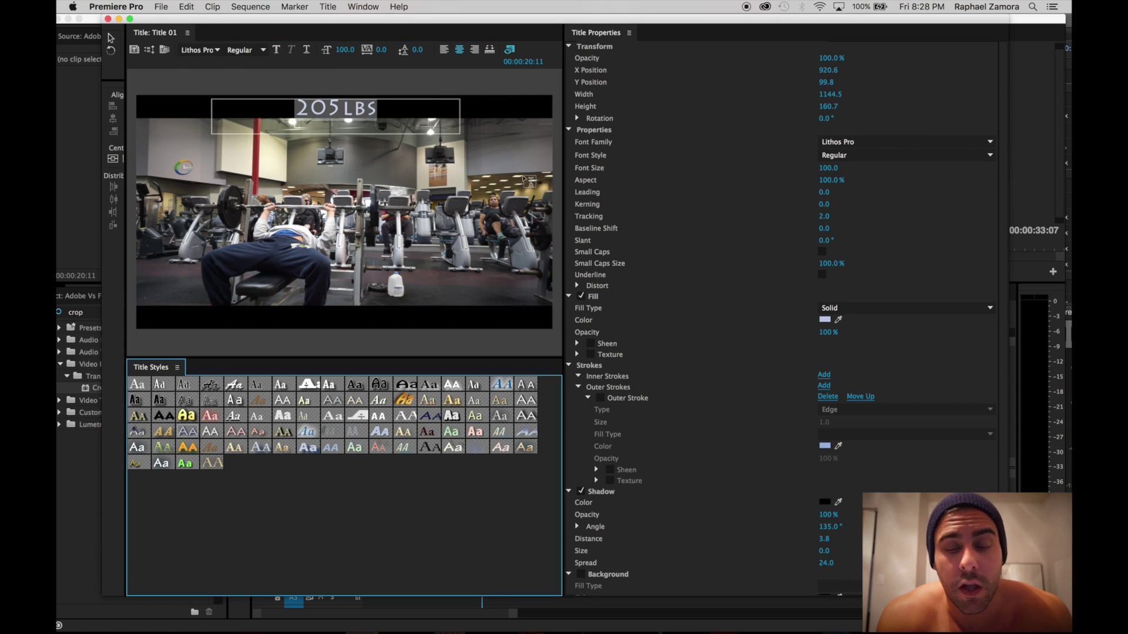
{"action": "left_click", "coordinate": [187, 415]}
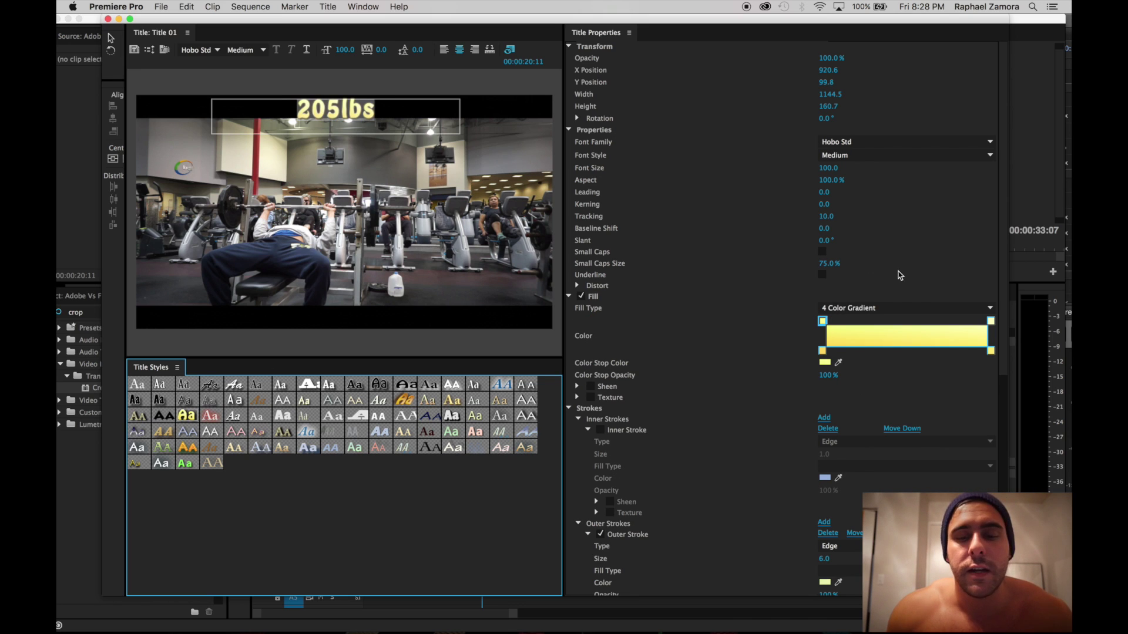
{"action": "left_click", "coordinate": [825, 363]}
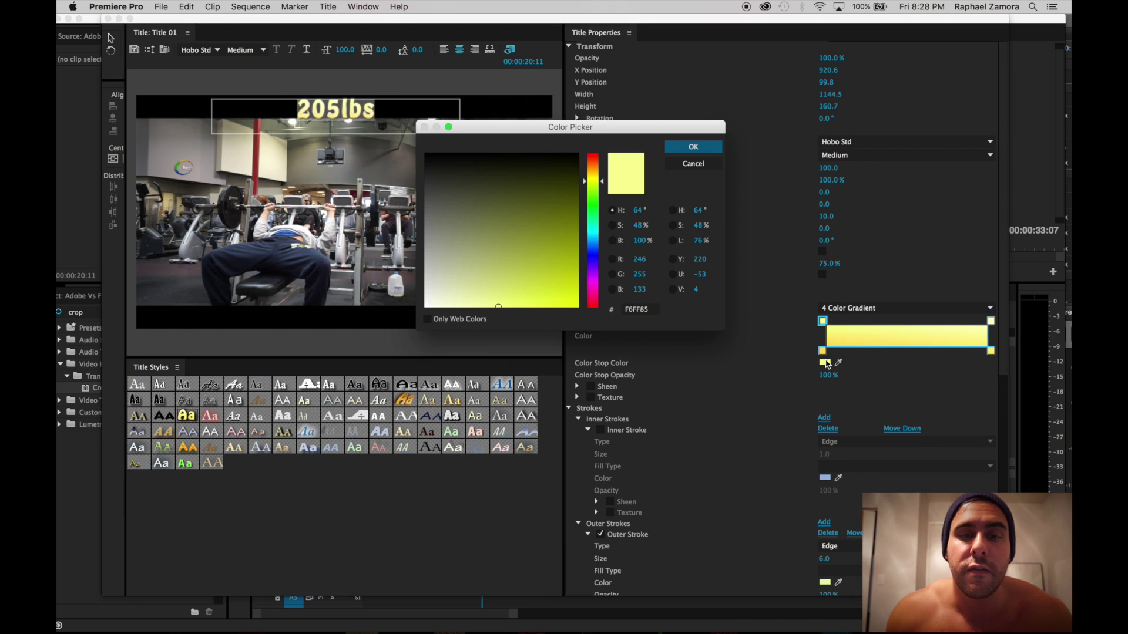
{"action": "left_click", "coordinate": [589, 204]}
Shift the gradient toward cyan, place Title 01 on Video 2 over the first clip, and preview it
{"action": "left_click_drag", "start_coordinate": [590, 209], "coordinate": [593, 227]}
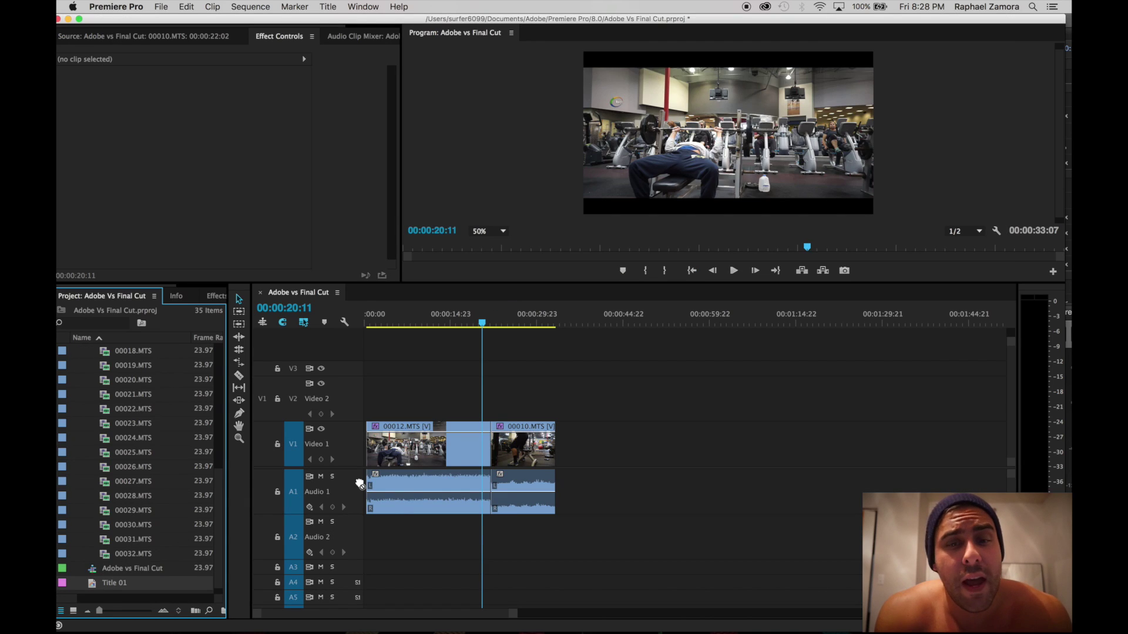
{"action": "left_click_drag", "start_coordinate": [359, 483], "coordinate": [401, 374]}
{"action": "left_click", "coordinate": [398, 325]}
{"action": "key", "text": "space"}
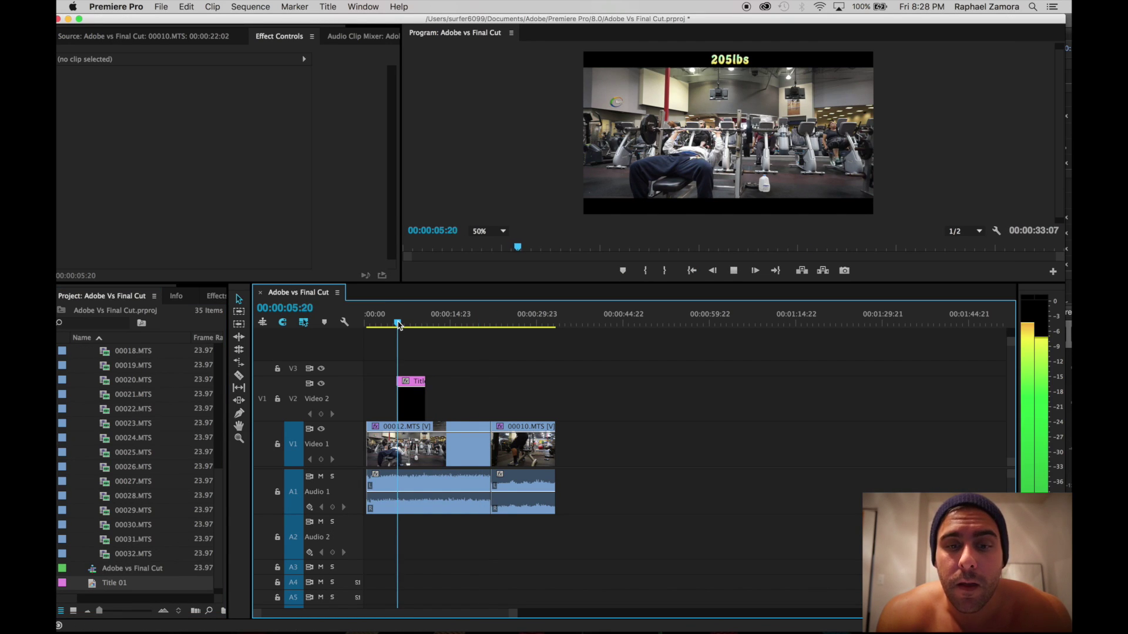
{"action": "key", "text": "space"}
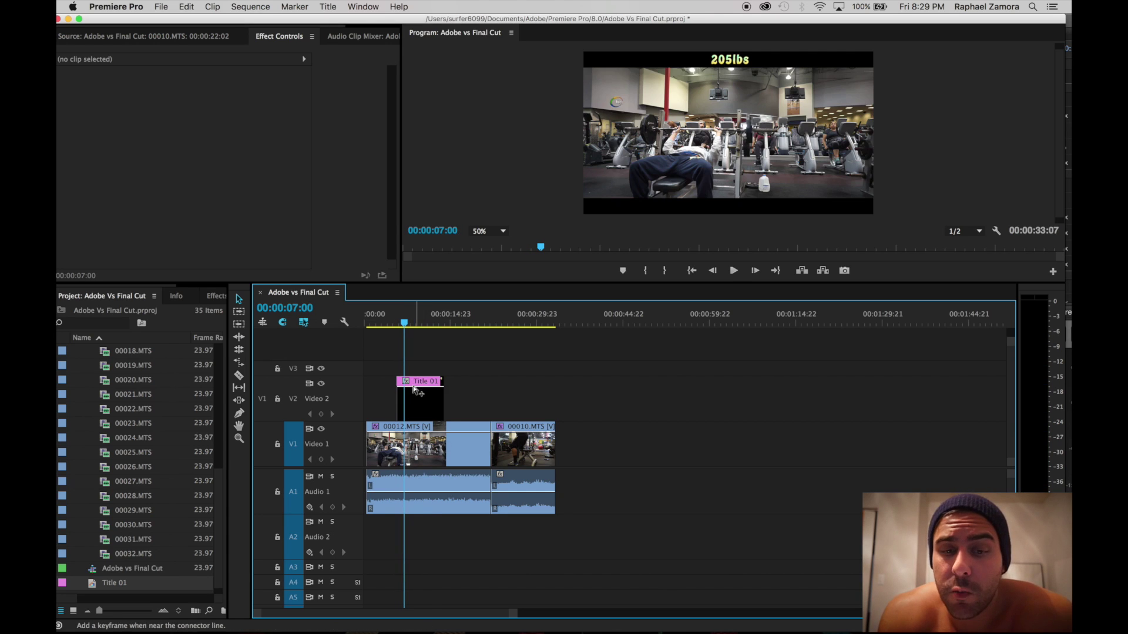
Add an opacity fade-in at the start of Title 01 and play it back
{"action": "left_click", "coordinate": [410, 387]}
{"action": "left_click_drag", "start_coordinate": [409, 386], "coordinate": [410, 386]}
{"action": "left_click", "coordinate": [397, 325]}
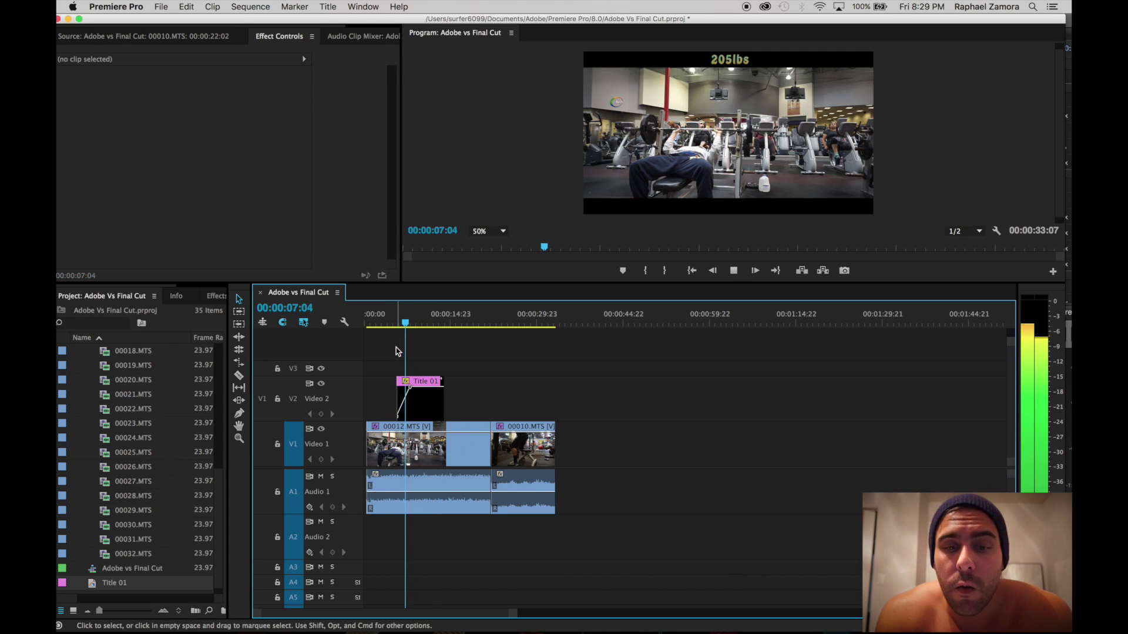
{"action": "key", "text": "space"}
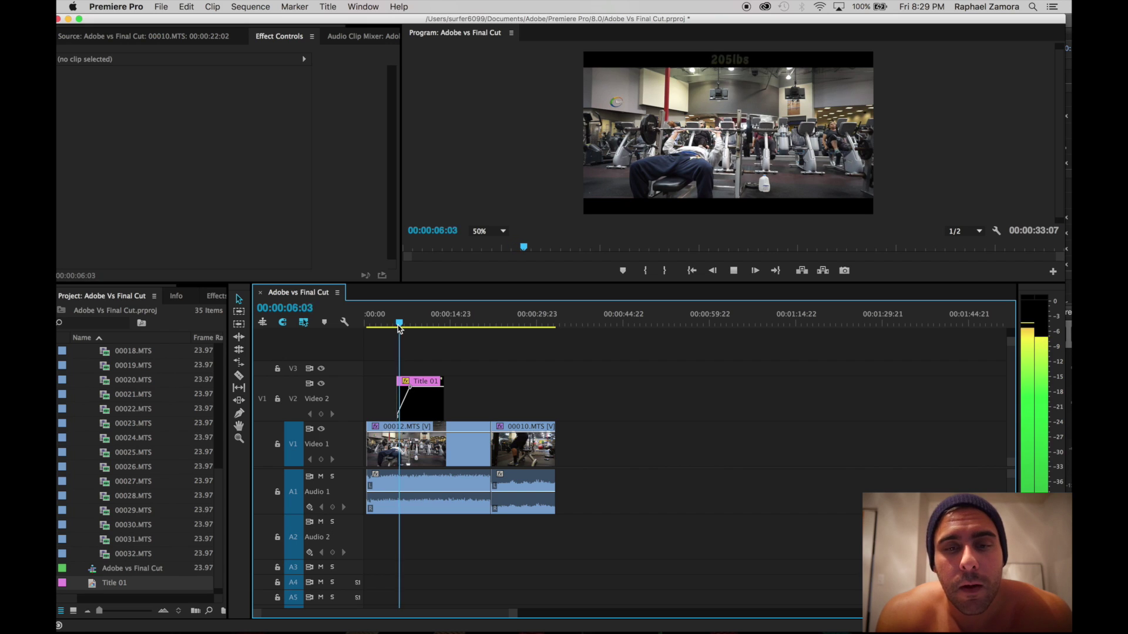
Browse the credits, lower-third and 3D title templates, and preview the Fade 3D title
{"action": "left_click", "coordinate": [436, 382]}
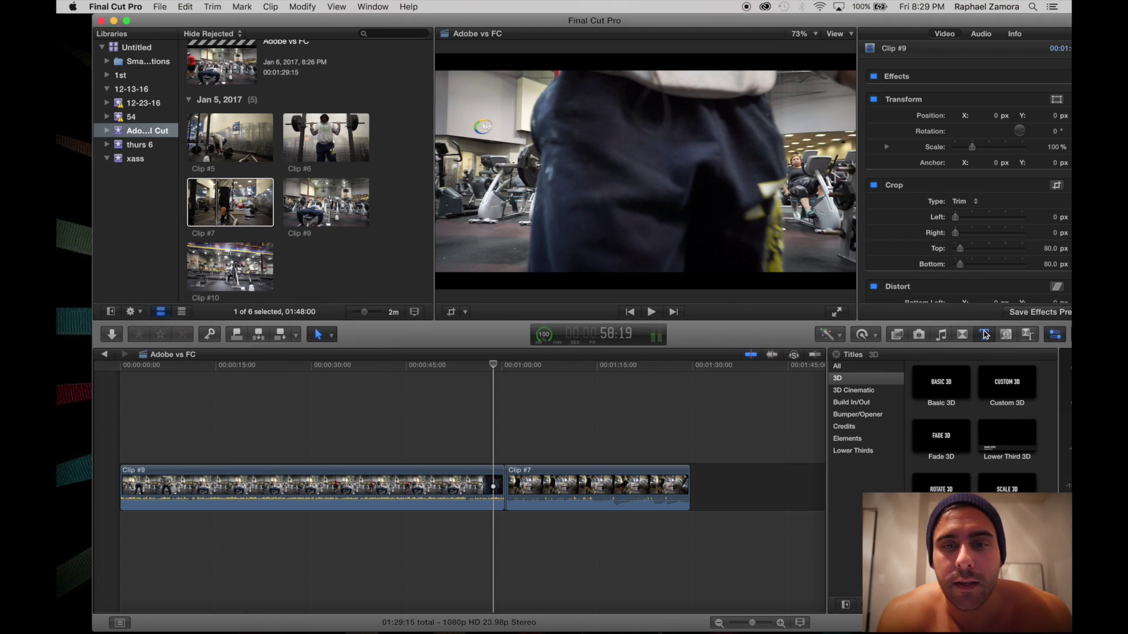
{"action": "left_click", "coordinate": [849, 427]}
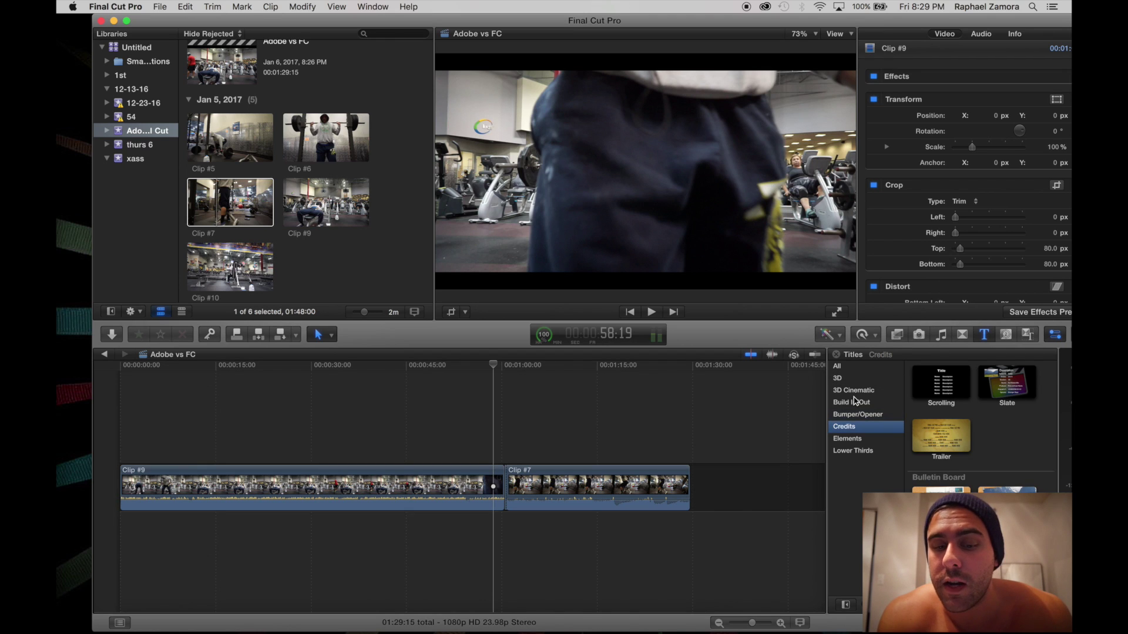
{"action": "key", "text": "Down"}
{"action": "key", "text": "Down"}
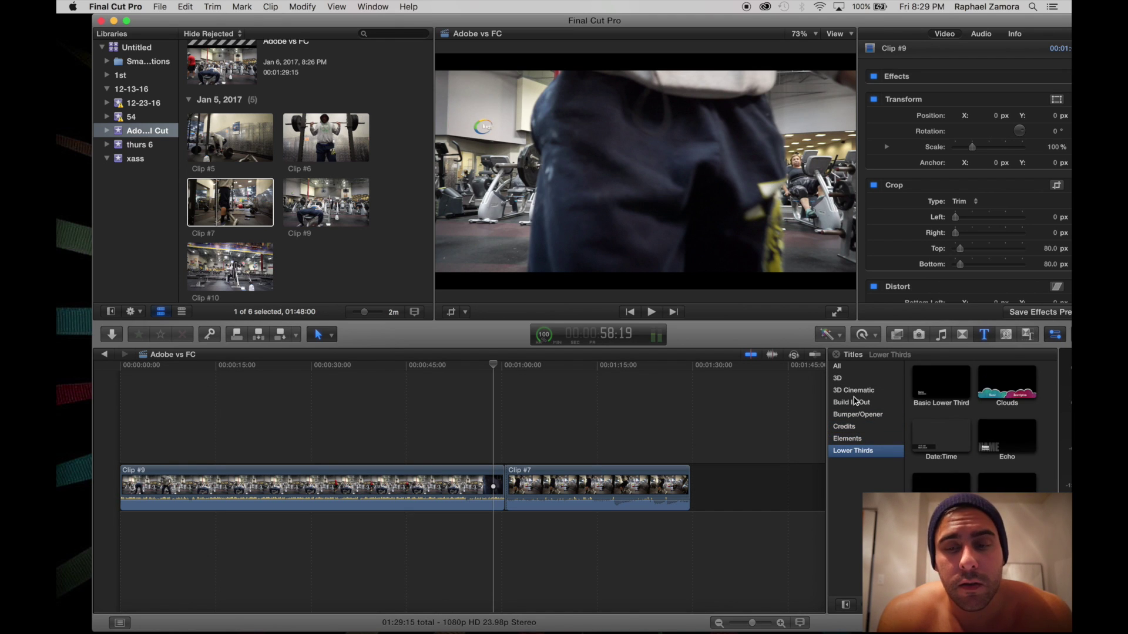
{"action": "key", "text": "Up"}
{"action": "key", "text": "Up"}
{"action": "key", "text": "Up"}
{"action": "key", "text": "Up"}
{"action": "key", "text": "Up"}
{"action": "key", "text": "Up"}
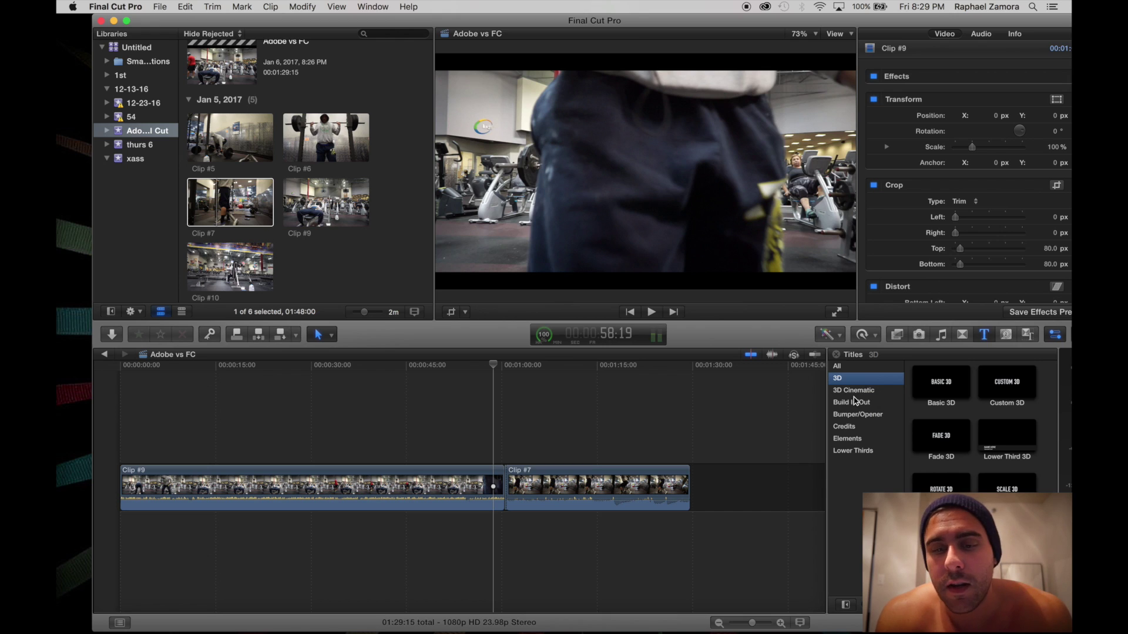
{"action": "left_click", "coordinate": [931, 435]}
{"action": "key", "text": "space"}
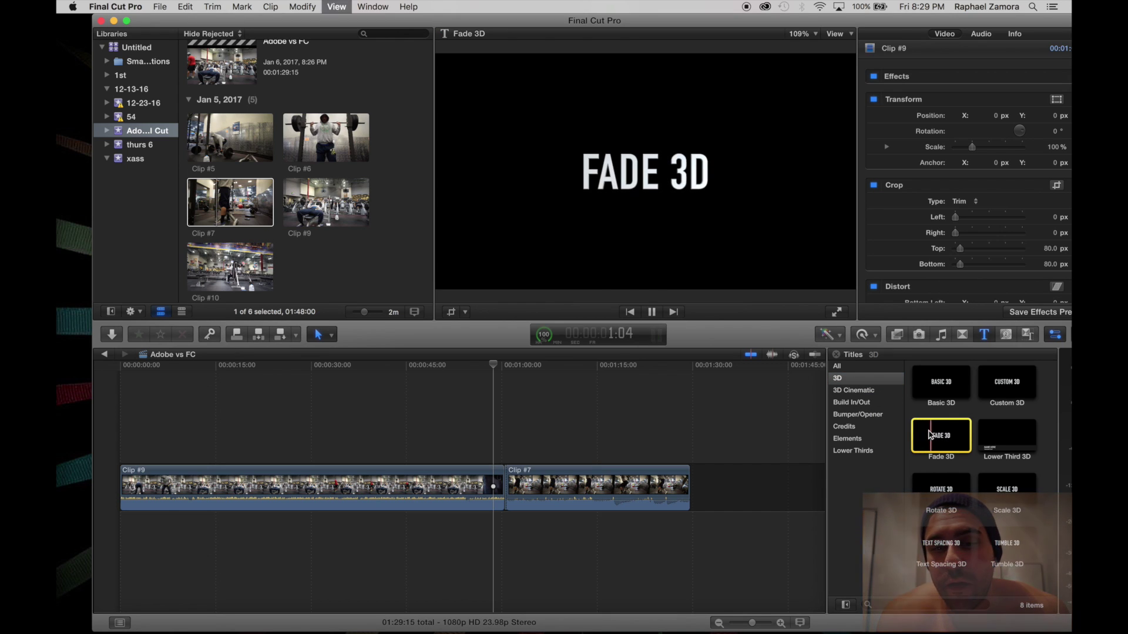
{"action": "key", "text": "space"}
Preview the Basic 3D title and connect it above Clip #9
{"action": "left_click", "coordinate": [930, 377]}
{"action": "key", "text": "space"}
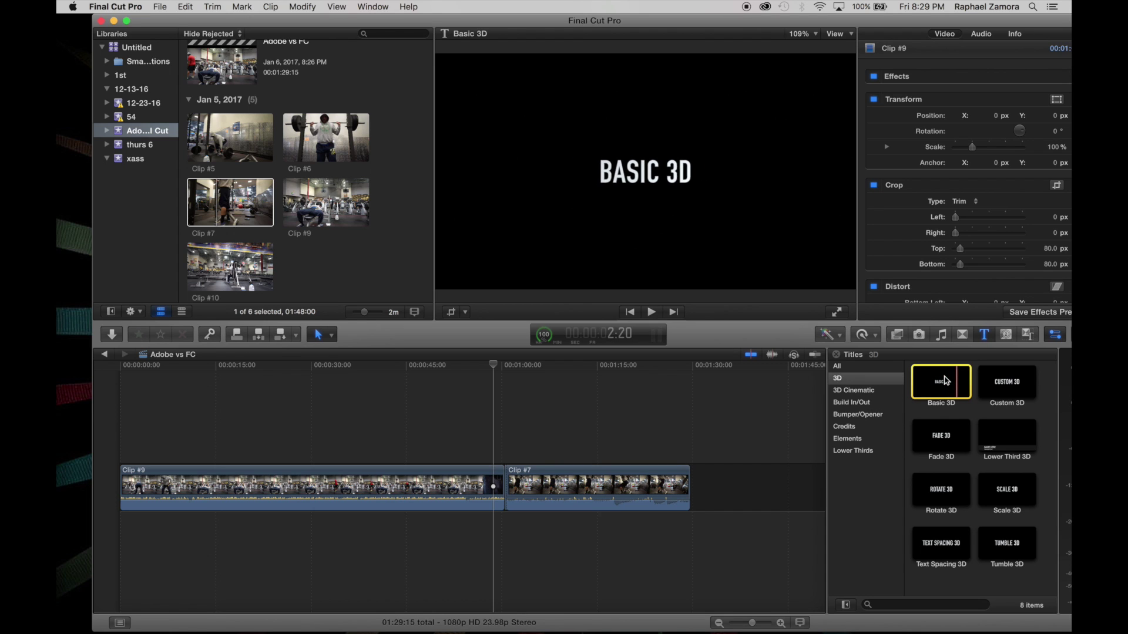
{"action": "left_click_drag", "start_coordinate": [943, 381], "coordinate": [365, 457]}
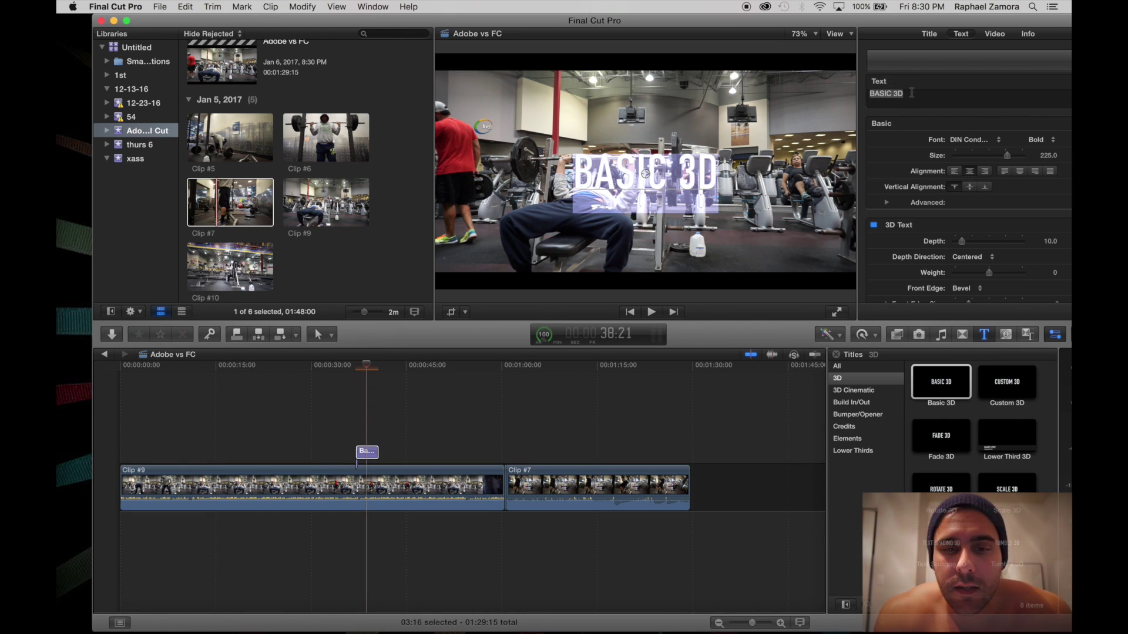
Change the 3D title to 205lbs at size 114, move it to the bottom, and colour it cyan
{"action": "type", "text": "205lbs"}
{"action": "left_click_drag", "start_coordinate": [989, 156], "coordinate": [981, 156]}
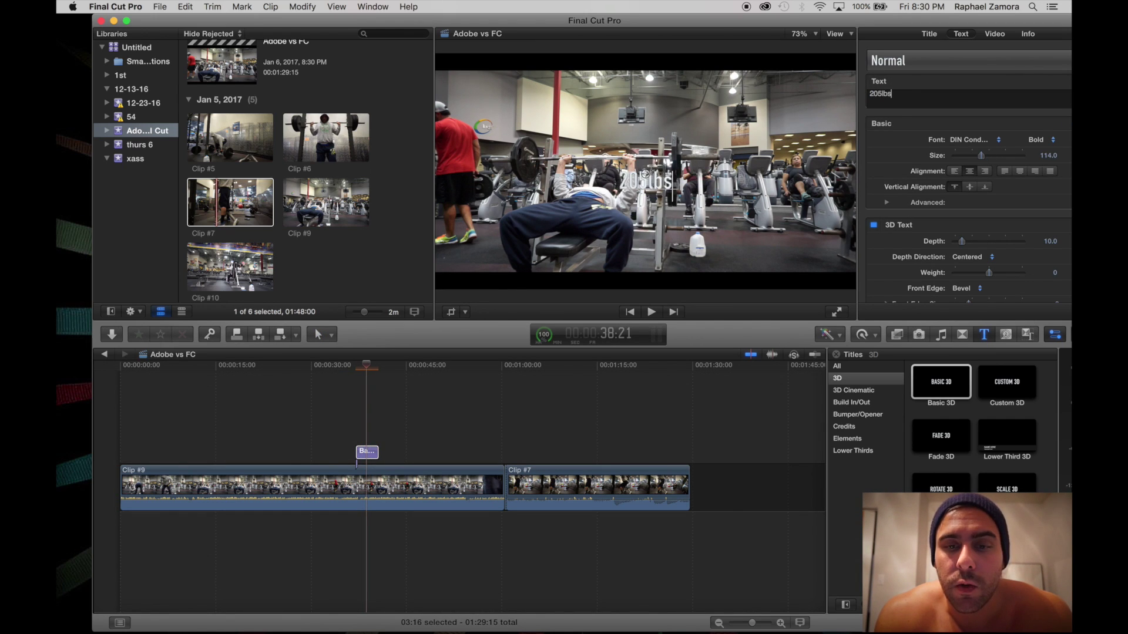
{"action": "left_click_drag", "start_coordinate": [646, 175], "coordinate": [645, 278]}
{"action": "scroll", "coordinate": [969, 176], "scroll_direction": "down", "scroll_amount": 10}
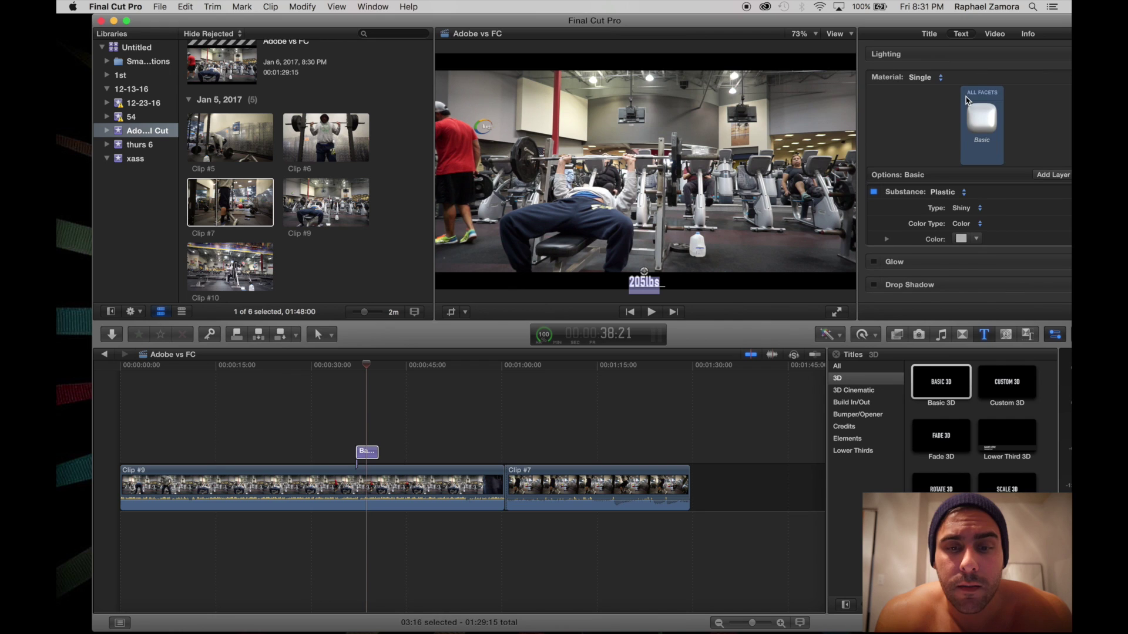
{"action": "left_click", "coordinate": [969, 242]}
{"action": "left_click", "coordinate": [979, 313]}
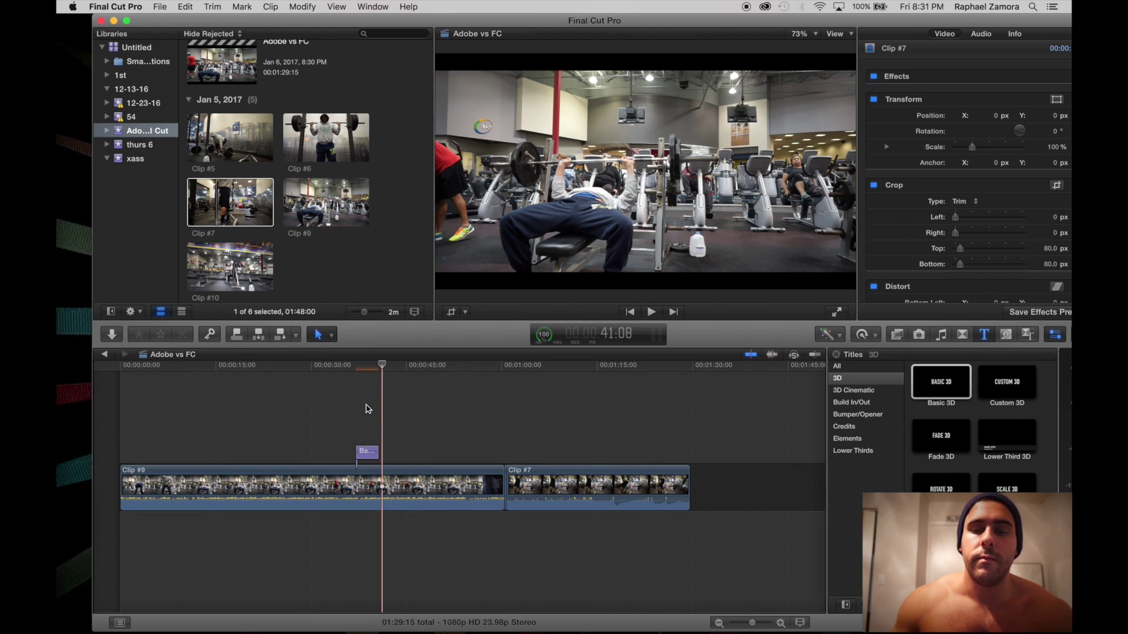
{"action": "left_click", "coordinate": [365, 411]}
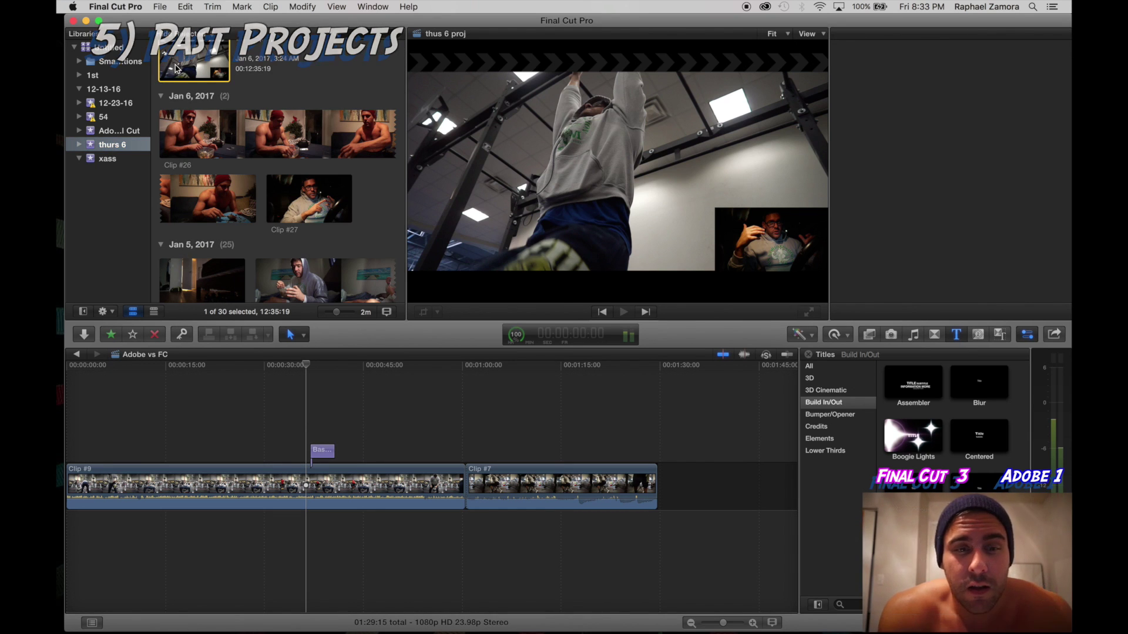
Open thus 6 proj and select its 205LBS title clip in the gym section
{"action": "double_click", "coordinate": [170, 74]}
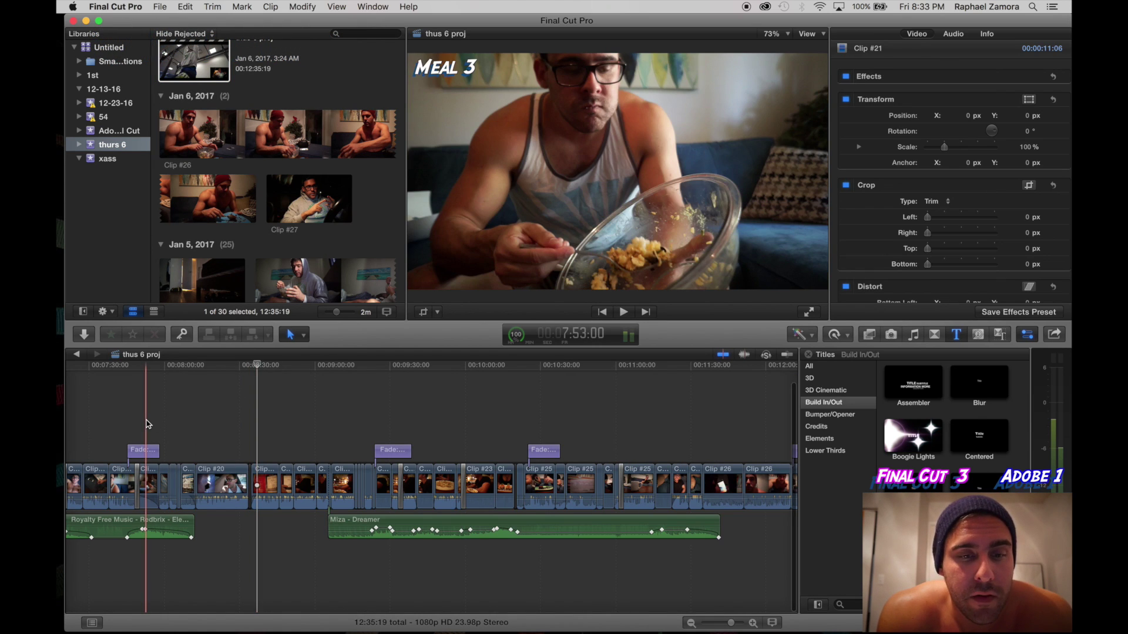
{"action": "left_click", "coordinate": [147, 424]}
{"action": "scroll", "coordinate": [146, 424], "scroll_direction": "left", "scroll_amount": 5}
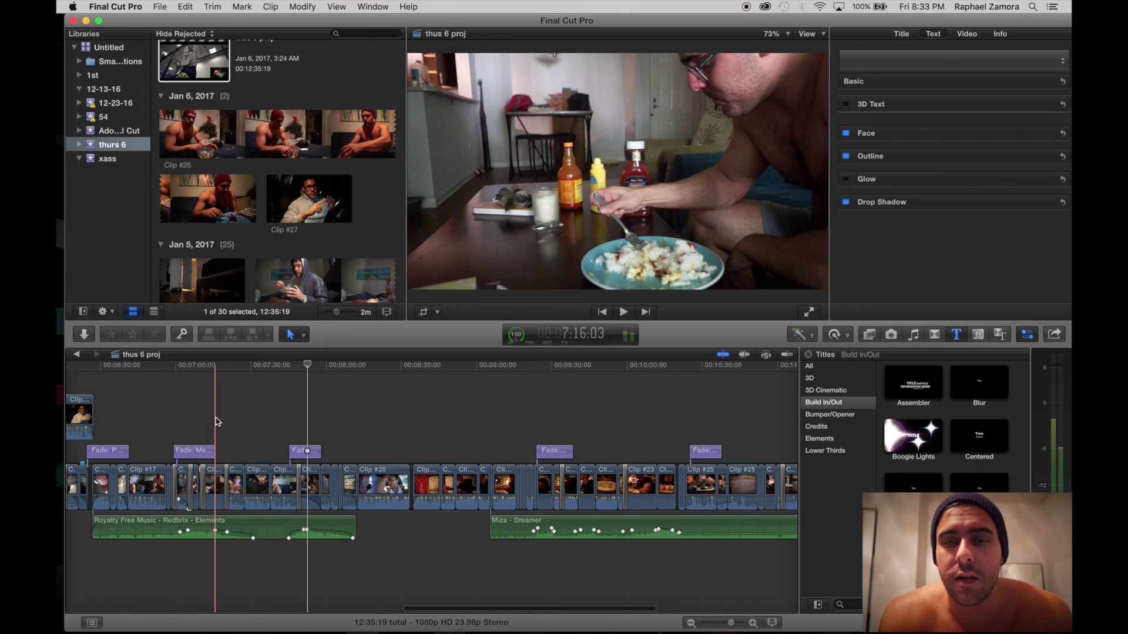
{"action": "scroll", "coordinate": [217, 421], "scroll_direction": "left", "scroll_amount": 10}
{"action": "left_click", "coordinate": [191, 452]}
{"action": "left_click", "coordinate": [251, 455]}
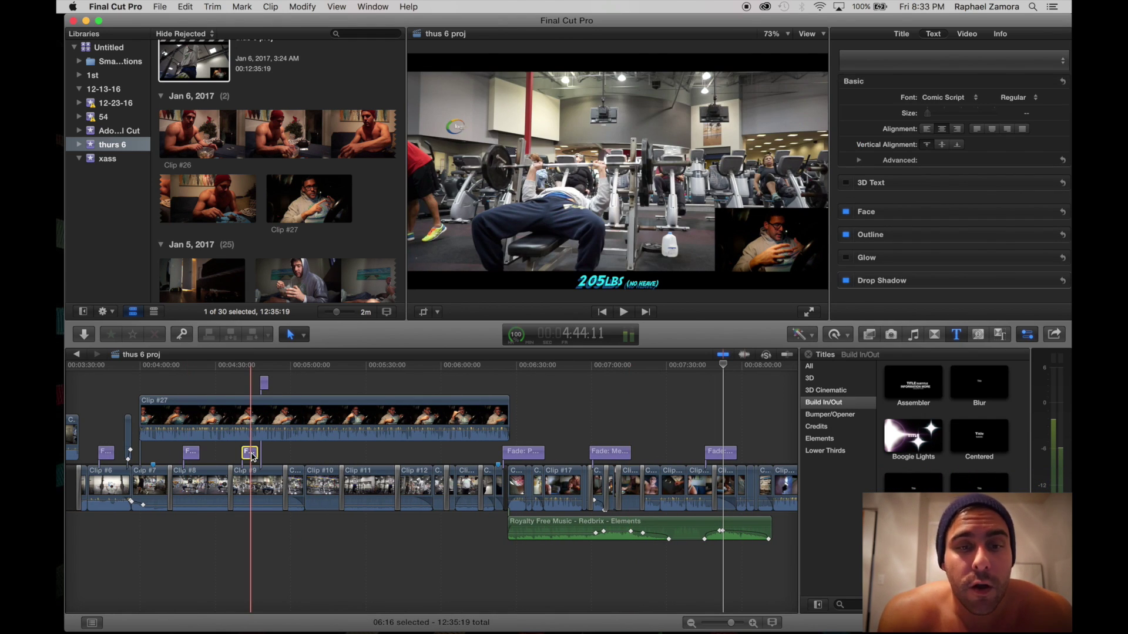
Load the Adobe vs FC project and park the playhead just before the 205LBS title
{"action": "left_click", "coordinate": [97, 131]}
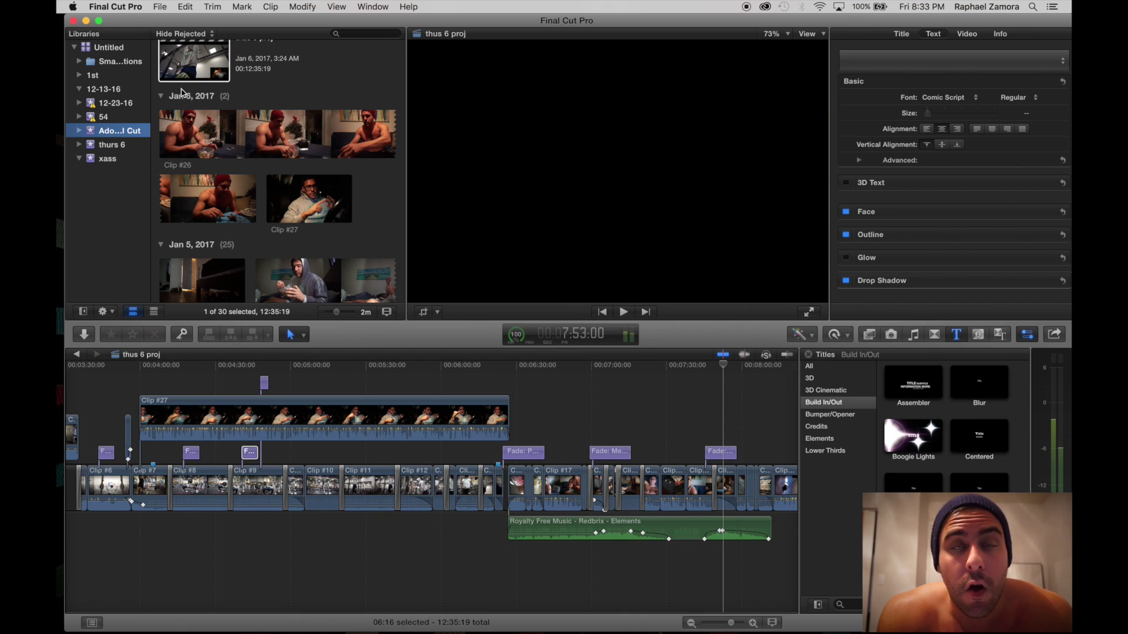
{"action": "left_click", "coordinate": [204, 95]}
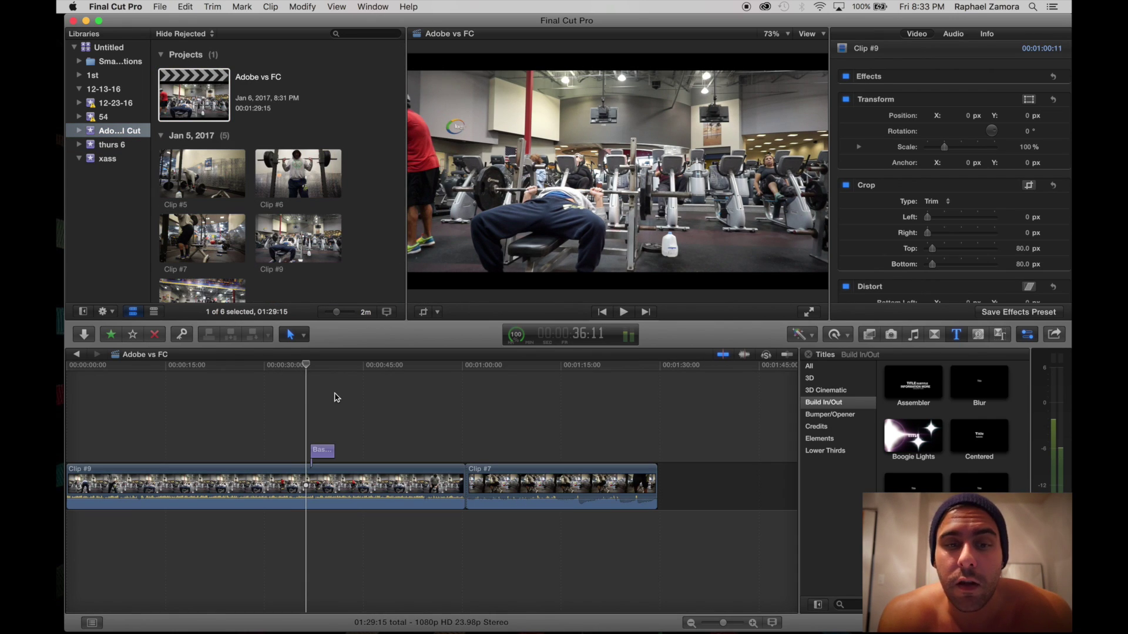
{"action": "left_click", "coordinate": [336, 398]}
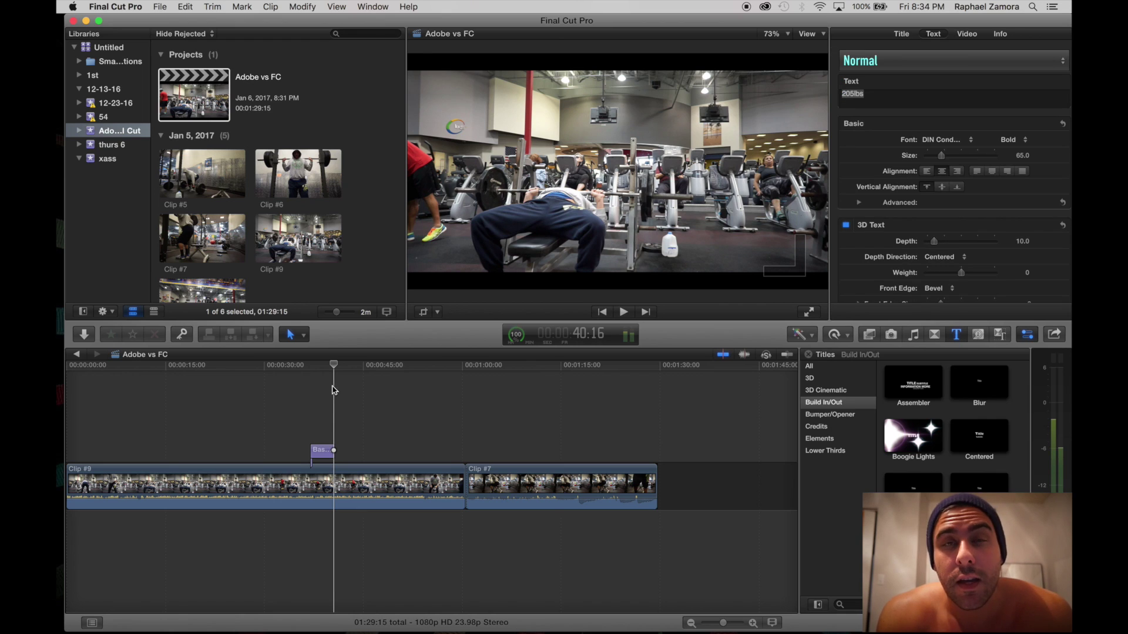
{"action": "left_click", "coordinate": [320, 435]}
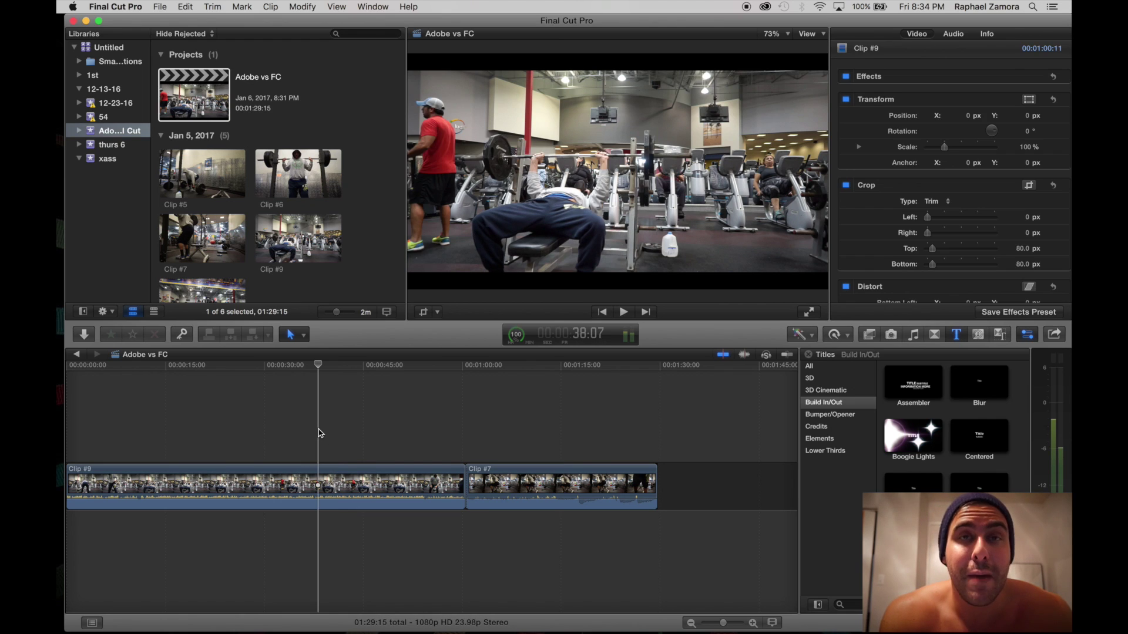
{"action": "key", "text": "space"}
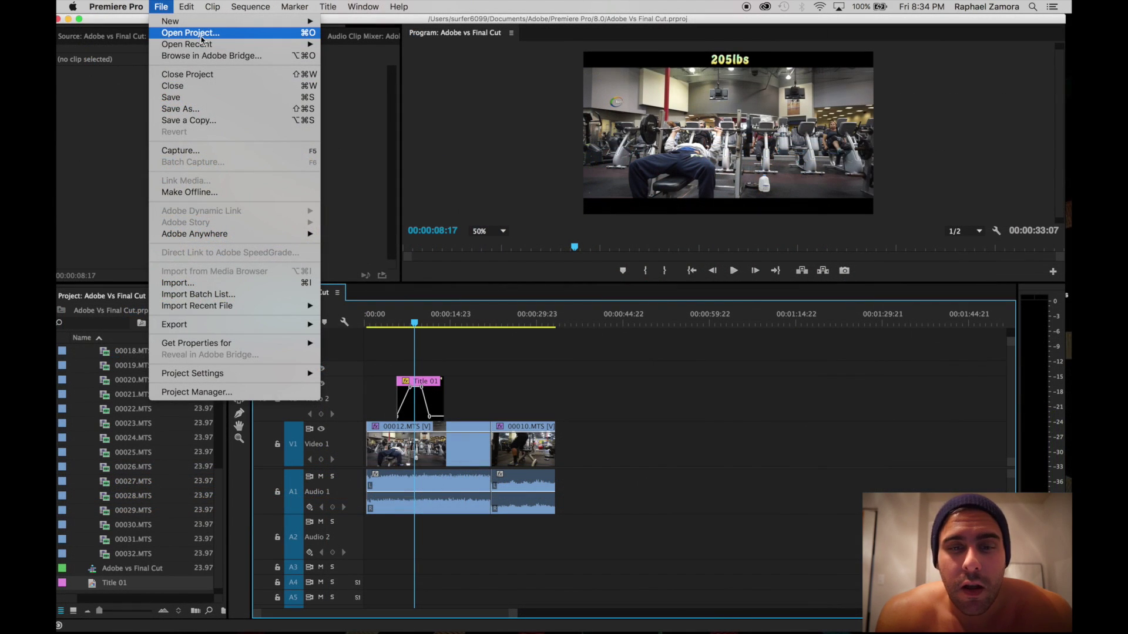
{"action": "mouse_move", "coordinate": [176, 44]}
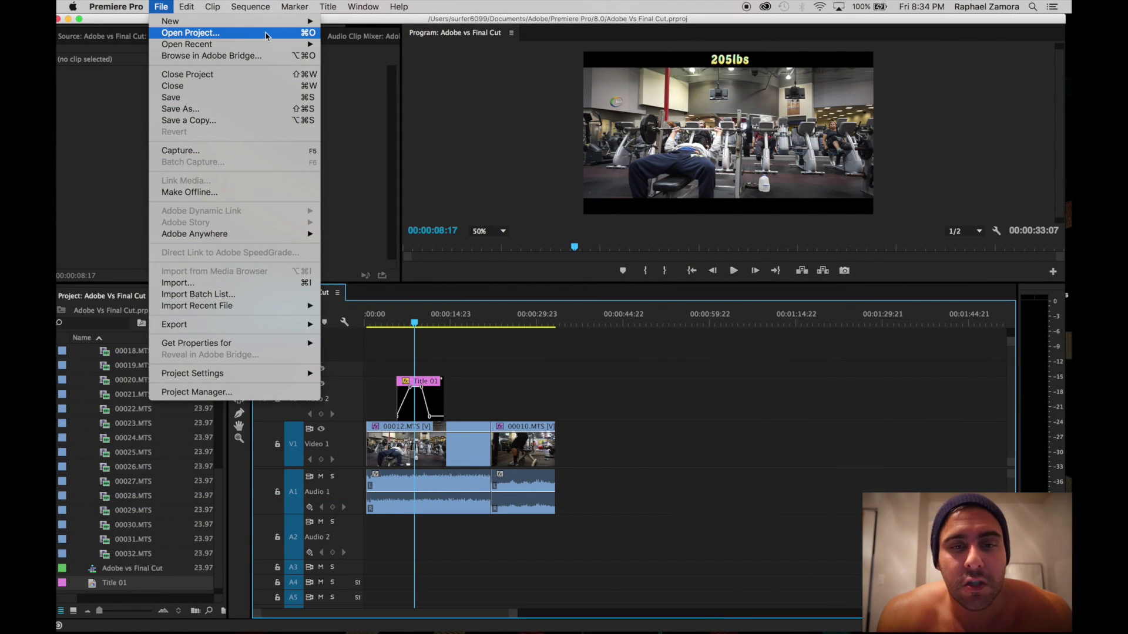
{"action": "left_click", "coordinate": [266, 34]}
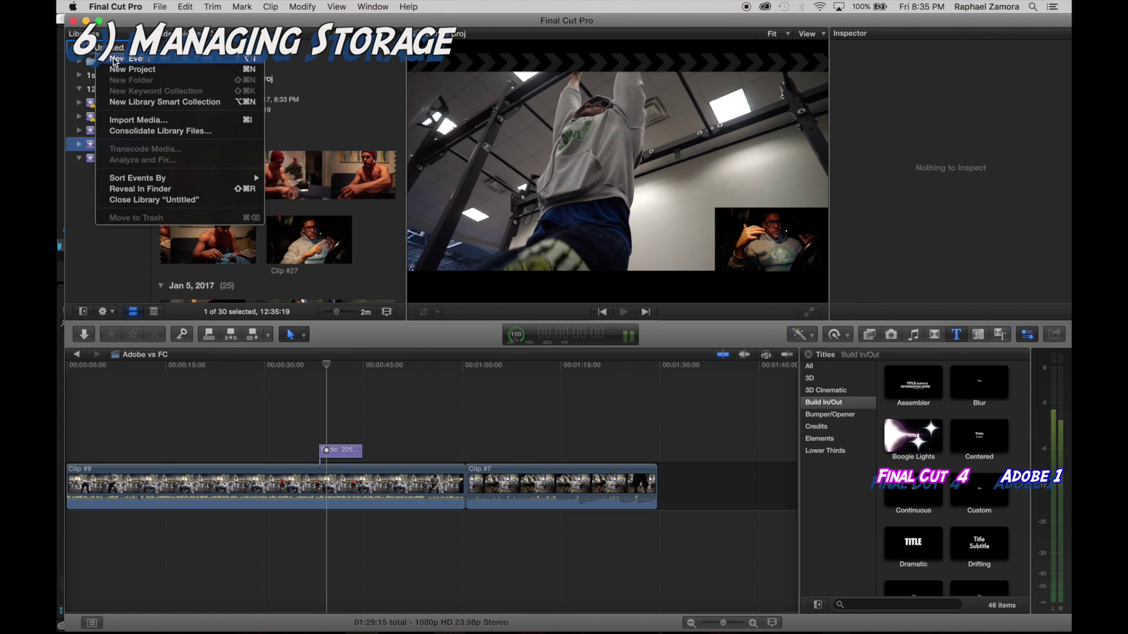
Inside the Untitled library package, move the thurs 6 Render Files folder to the Trash
{"action": "left_click", "coordinate": [154, 188]}
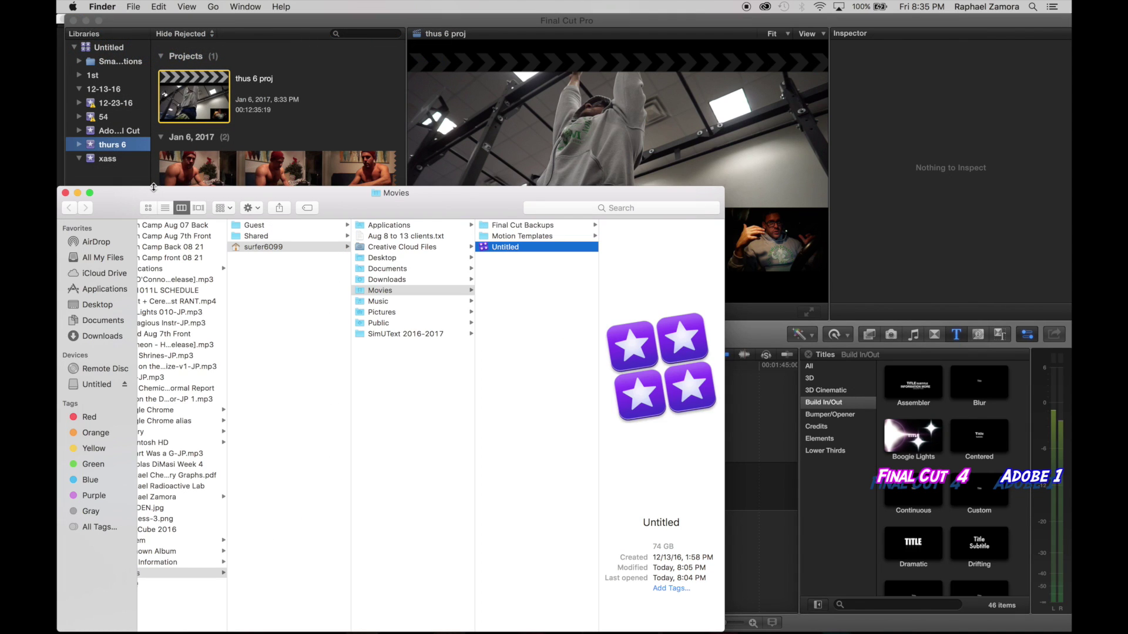
{"action": "left_click_drag", "start_coordinate": [363, 213], "coordinate": [391, 116]}
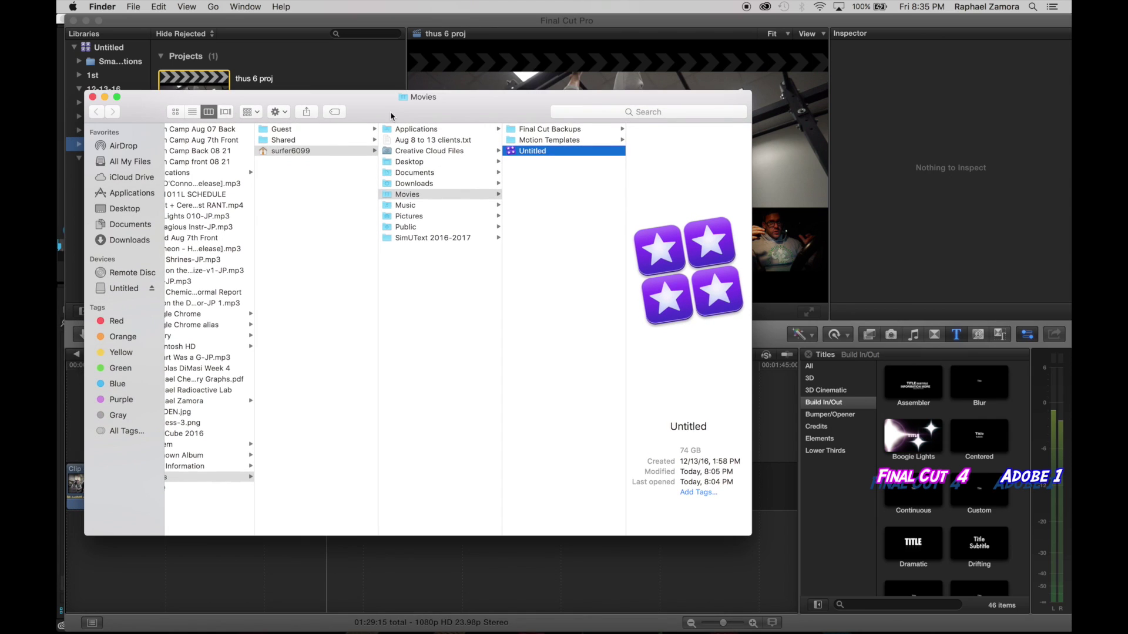
{"action": "right_click", "coordinate": [530, 152]}
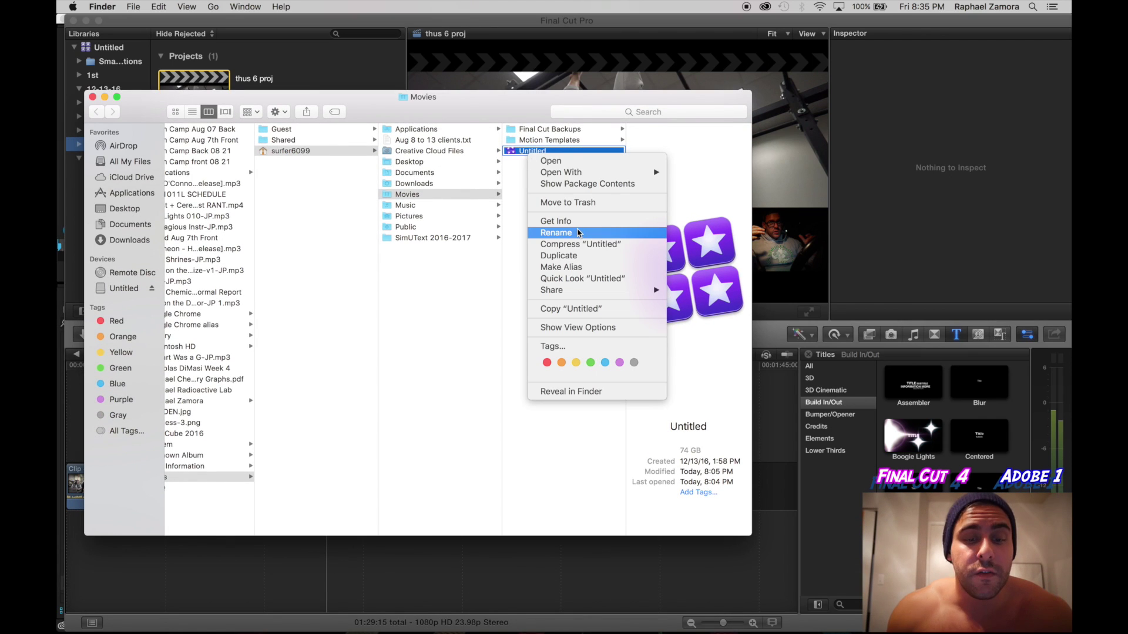
{"action": "left_click", "coordinate": [596, 184]}
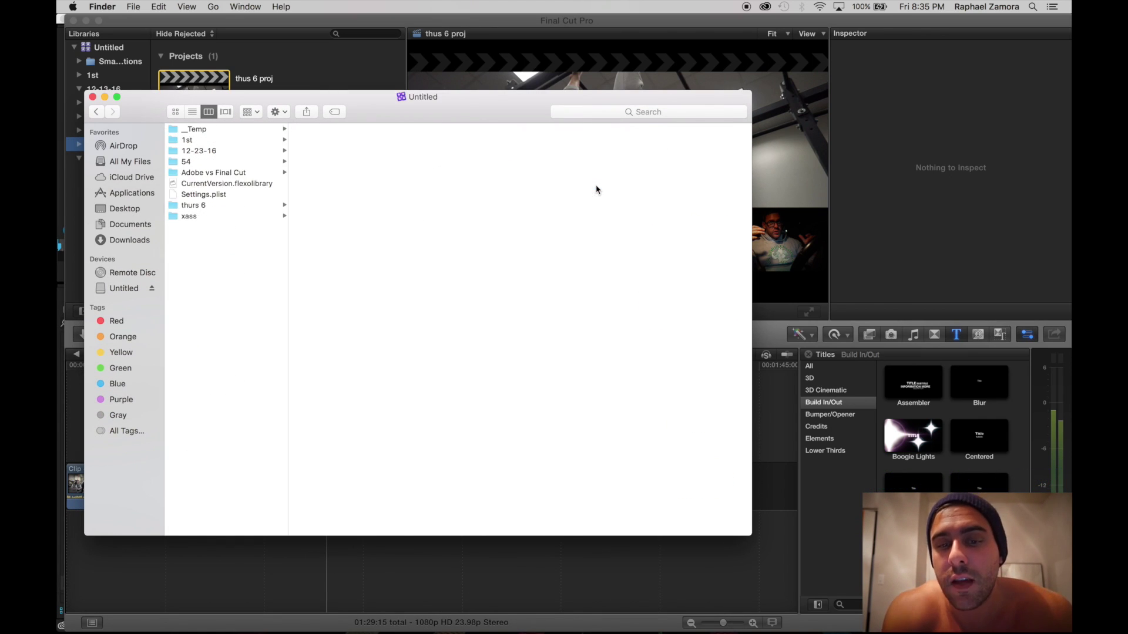
{"action": "left_click", "coordinate": [232, 207]}
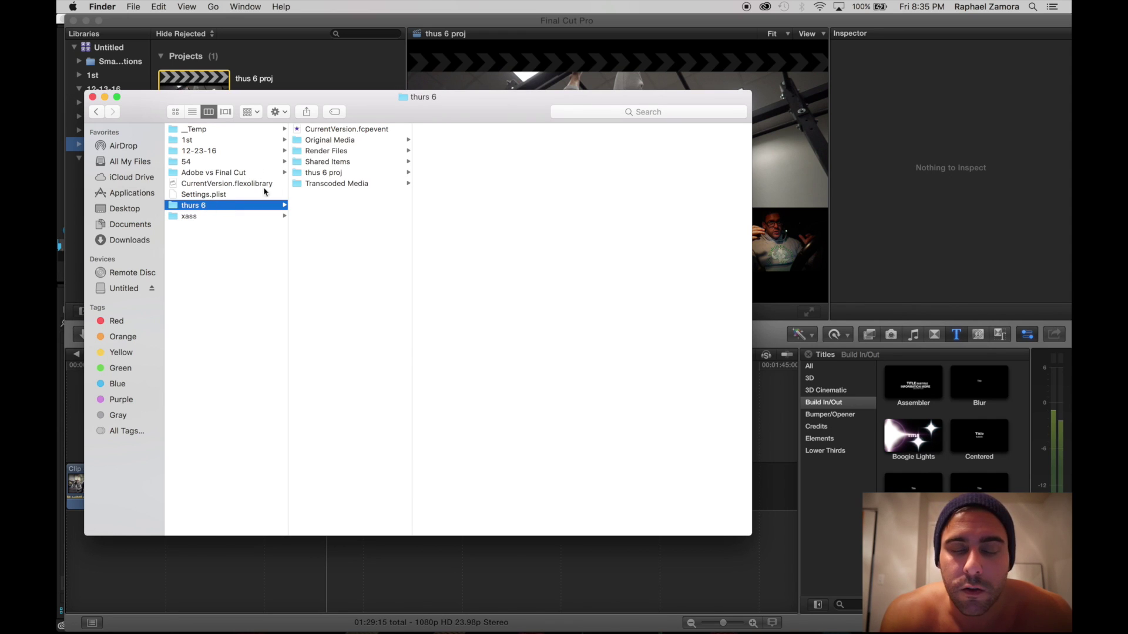
{"action": "left_click", "coordinate": [335, 151]}
{"action": "left_click", "coordinate": [459, 131]}
{"action": "key", "text": "Down"}
{"action": "key", "text": "Down"}
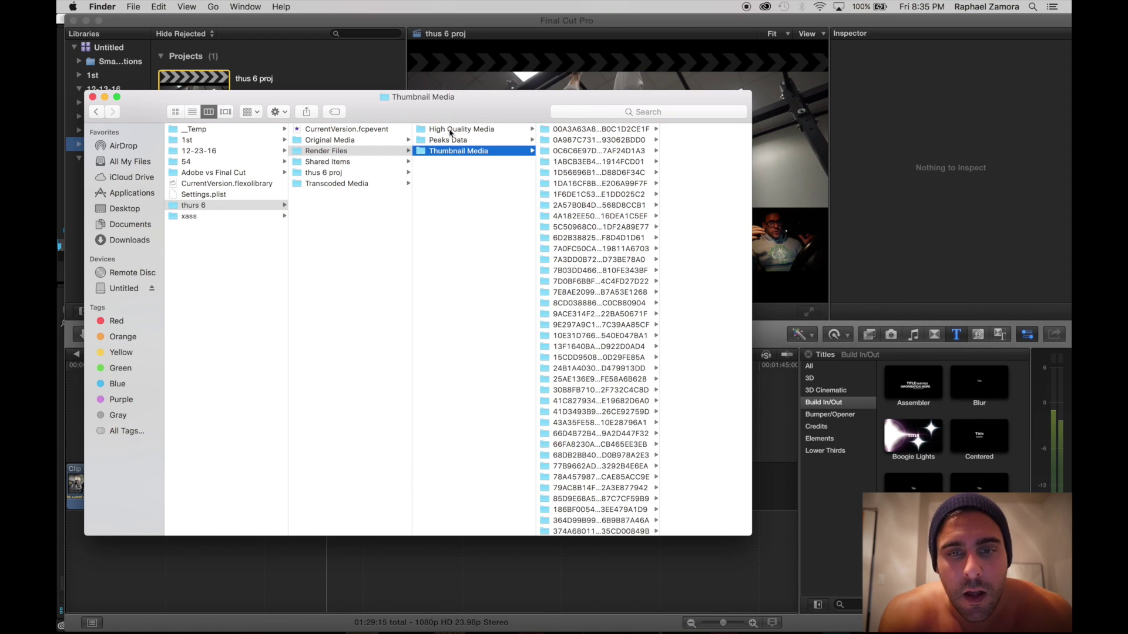
{"action": "right_click", "coordinate": [322, 156]}
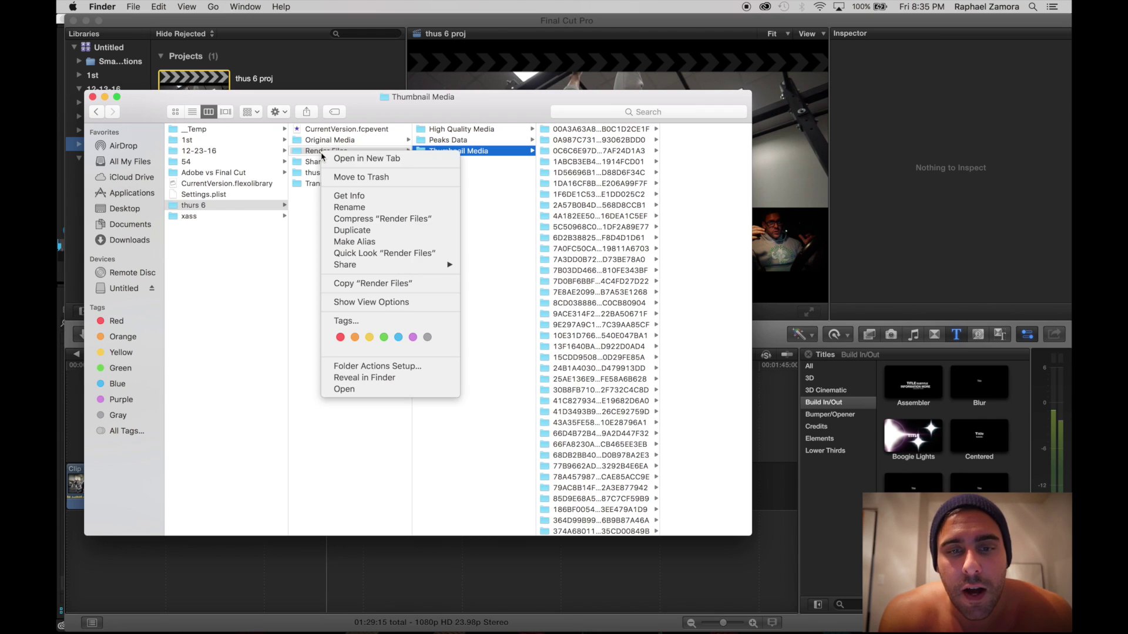
{"action": "left_click", "coordinate": [375, 178]}
Close the Finder window and show the Adobe vs FC project again in Final Cut Pro
{"action": "left_click", "coordinate": [92, 97]}
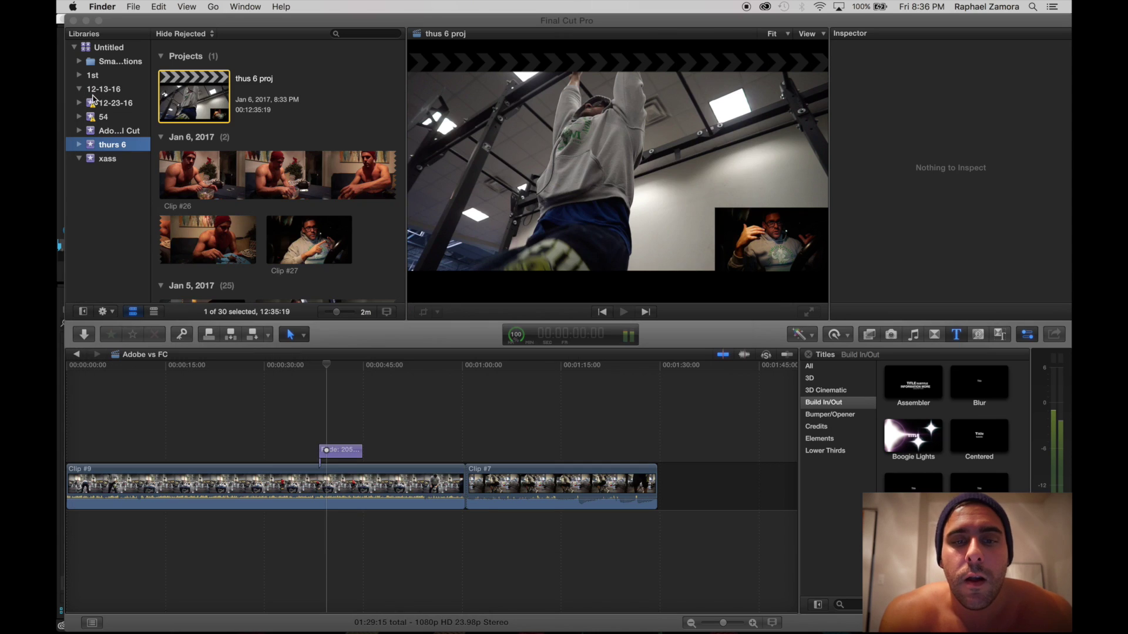
{"action": "scroll", "coordinate": [184, 104], "scroll_direction": "down", "scroll_amount": 5}
{"action": "left_click", "coordinate": [111, 131]}
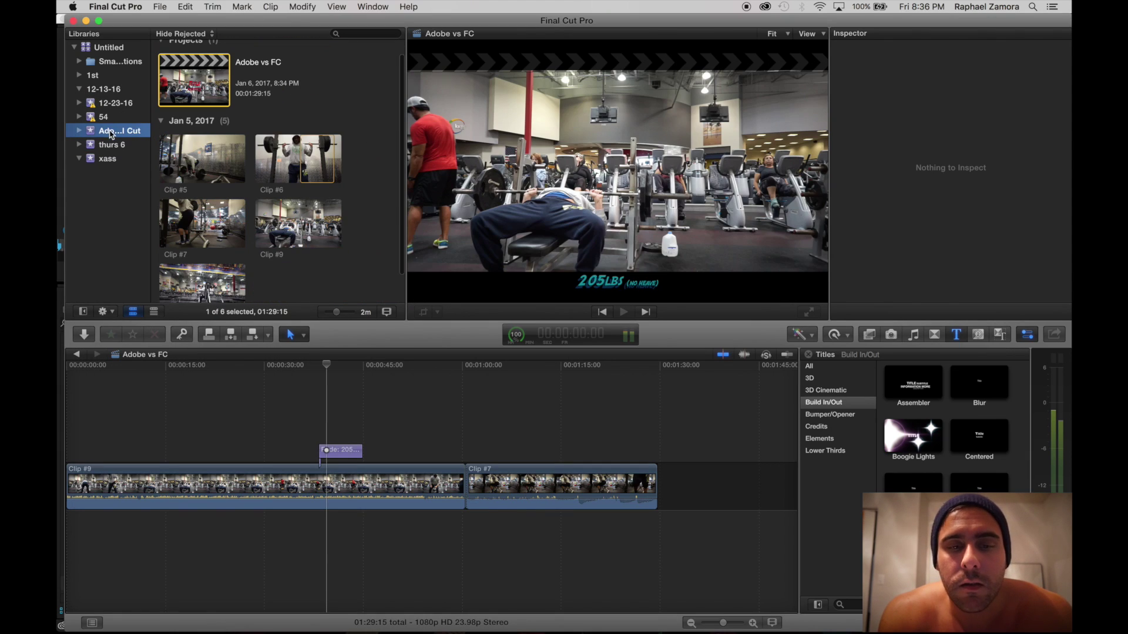
{"action": "left_click_drag", "start_coordinate": [287, 22], "coordinate": [280, 22]}
Permanently delete Render Files from the Trash and close the Trash window
{"action": "right_click", "coordinate": [835, 611]}
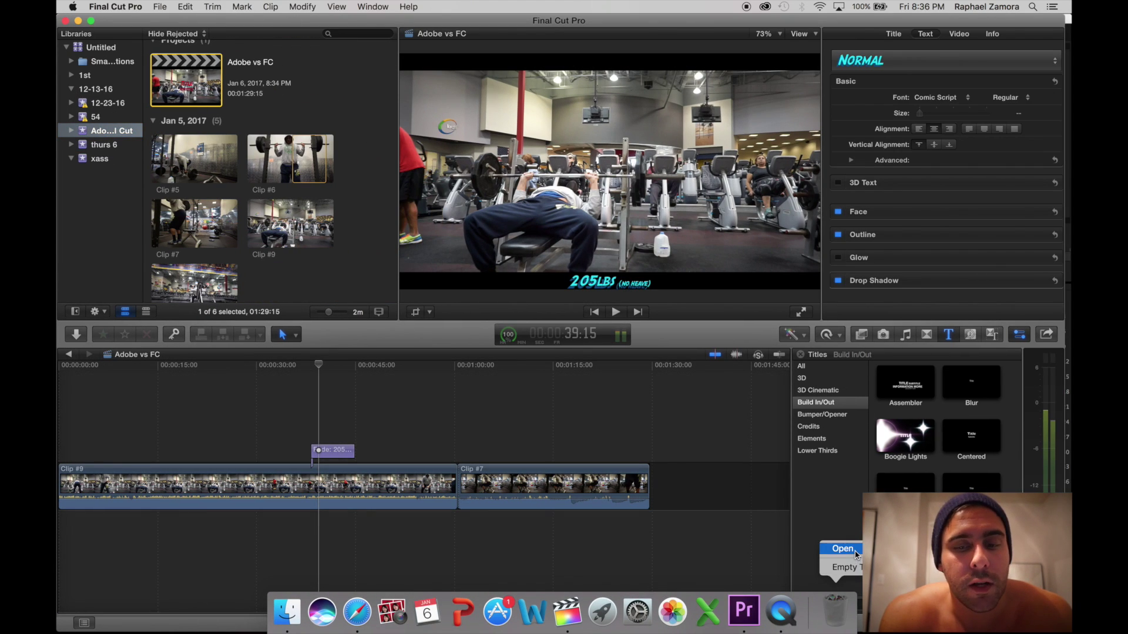
{"action": "left_click", "coordinate": [857, 555]}
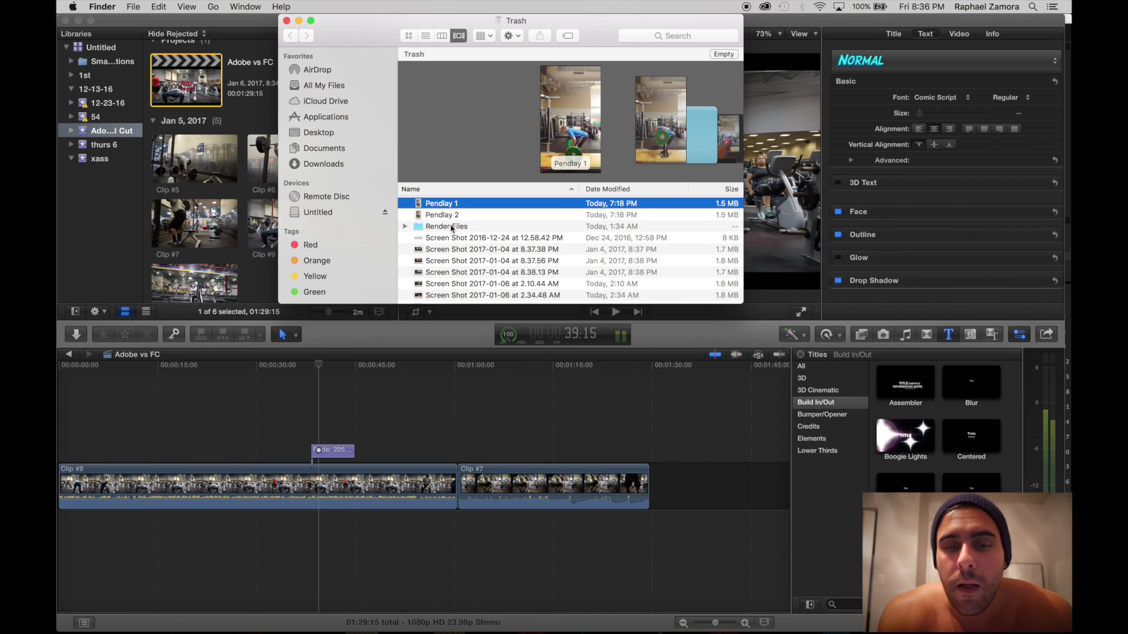
{"action": "left_click", "coordinate": [452, 227]}
{"action": "right_click", "coordinate": [452, 227]}
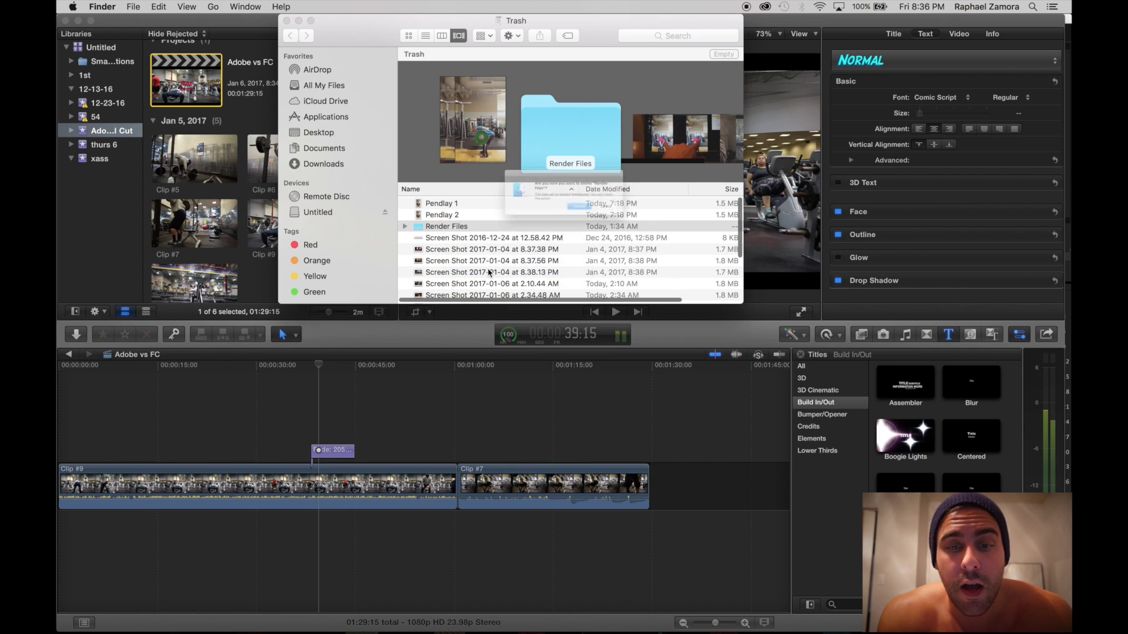
{"action": "left_click", "coordinate": [641, 224]}
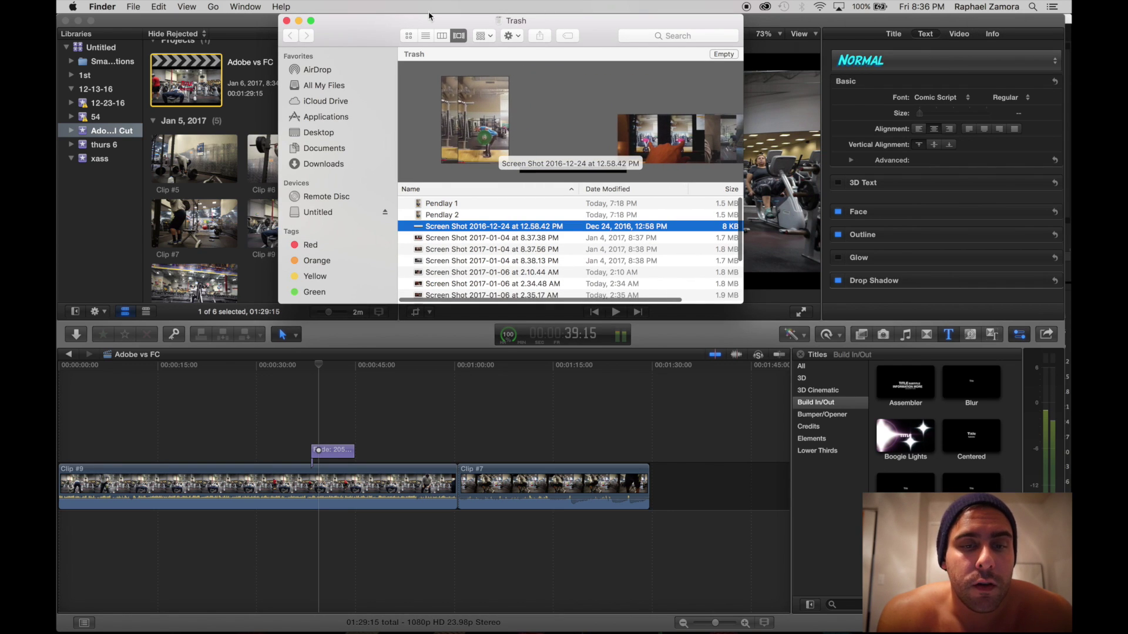
{"action": "key", "text": "super+w"}
Move both editor windows aside and view the Macintosh HD disk's Get Info details
{"action": "left_click_drag", "start_coordinate": [464, 20], "coordinate": [482, 338]}
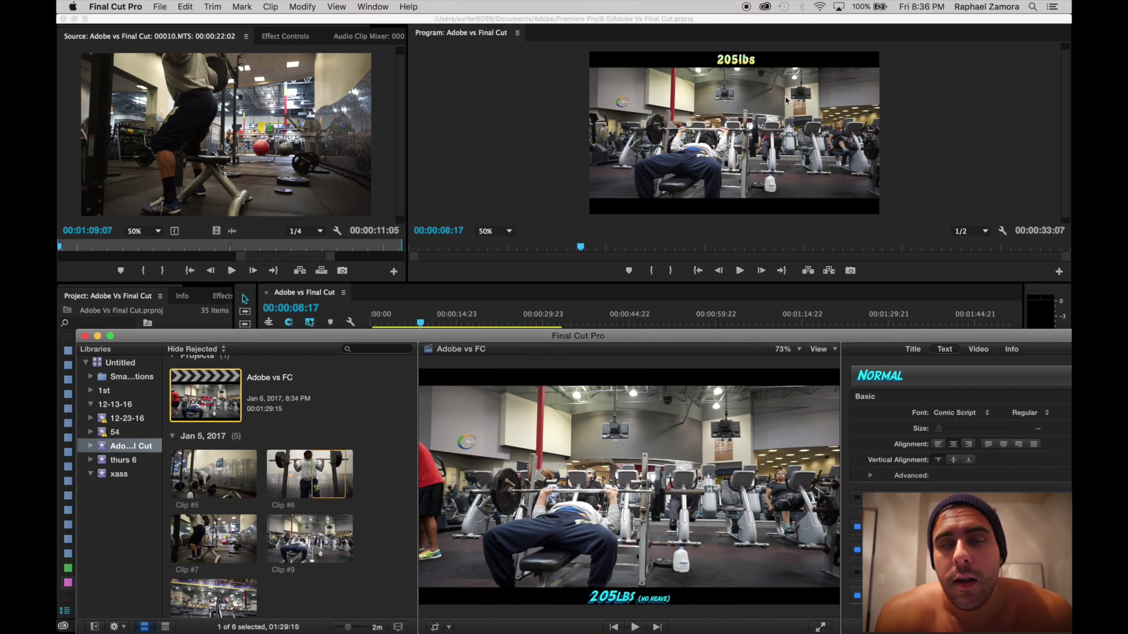
{"action": "left_click_drag", "start_coordinate": [646, 24], "coordinate": [671, 468]}
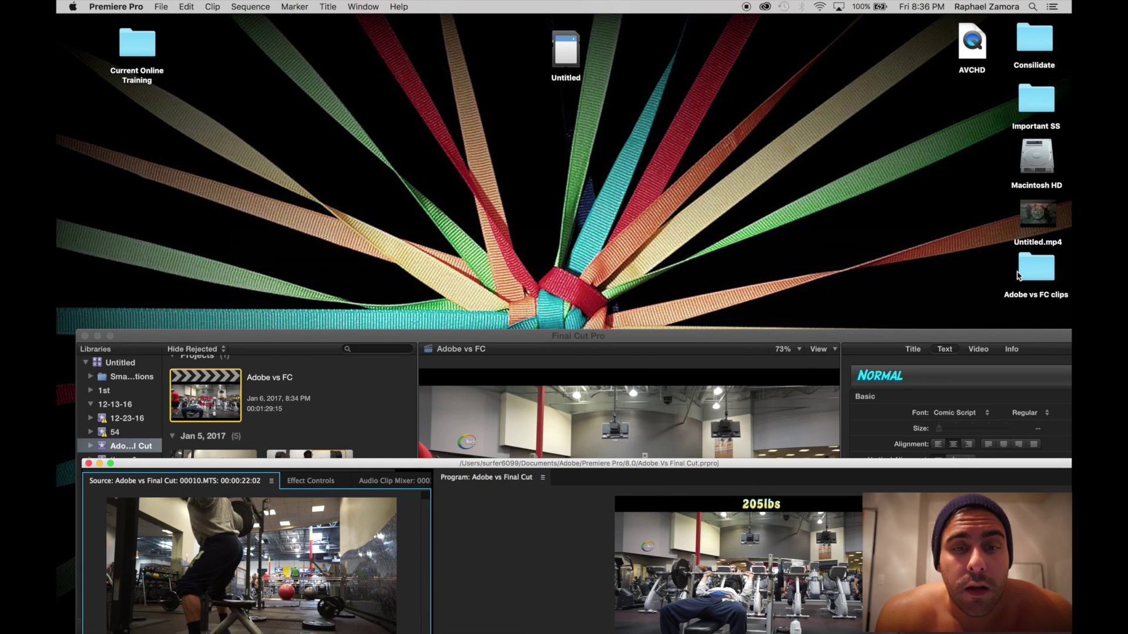
{"action": "right_click", "coordinate": [1038, 170]}
{"action": "left_click", "coordinate": [917, 181]}
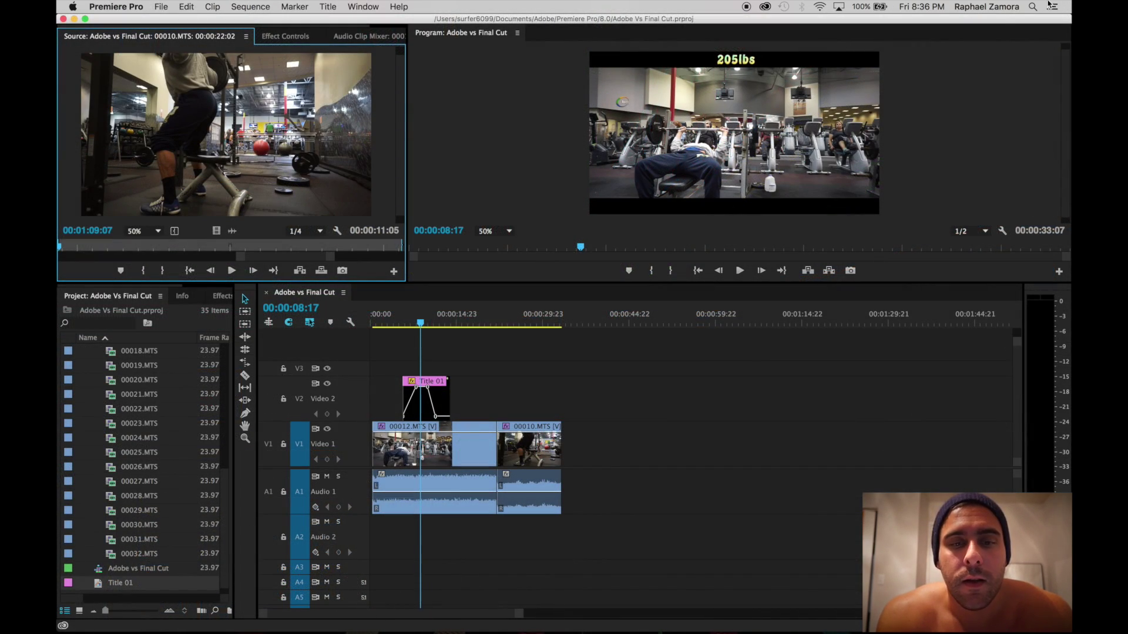
Find the Premiere Pro folder via Spotlight ('premi') and select Adobe Vs Final Cut.prproj
{"action": "left_click", "coordinate": [1035, 5]}
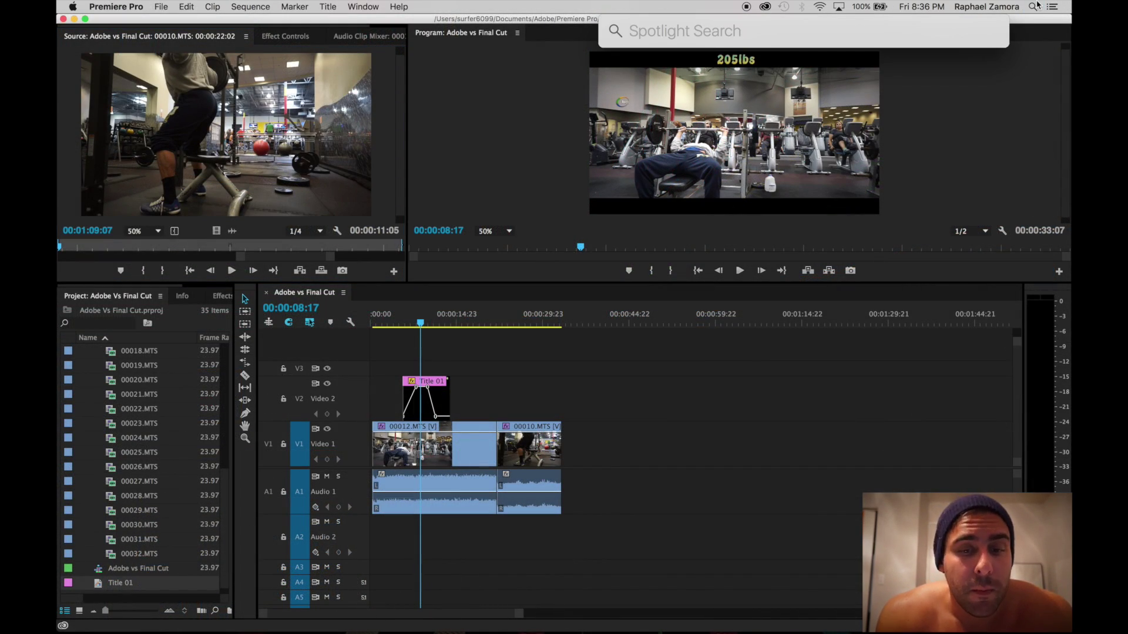
{"action": "type", "text": "premier pro"}
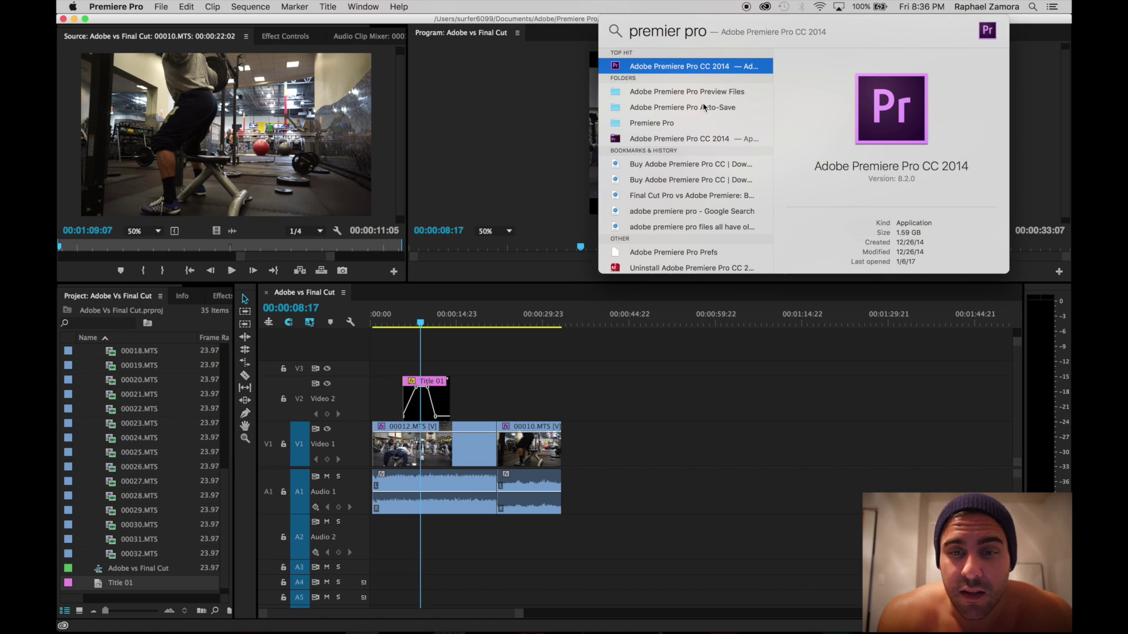
{"action": "double_click", "coordinate": [674, 123]}
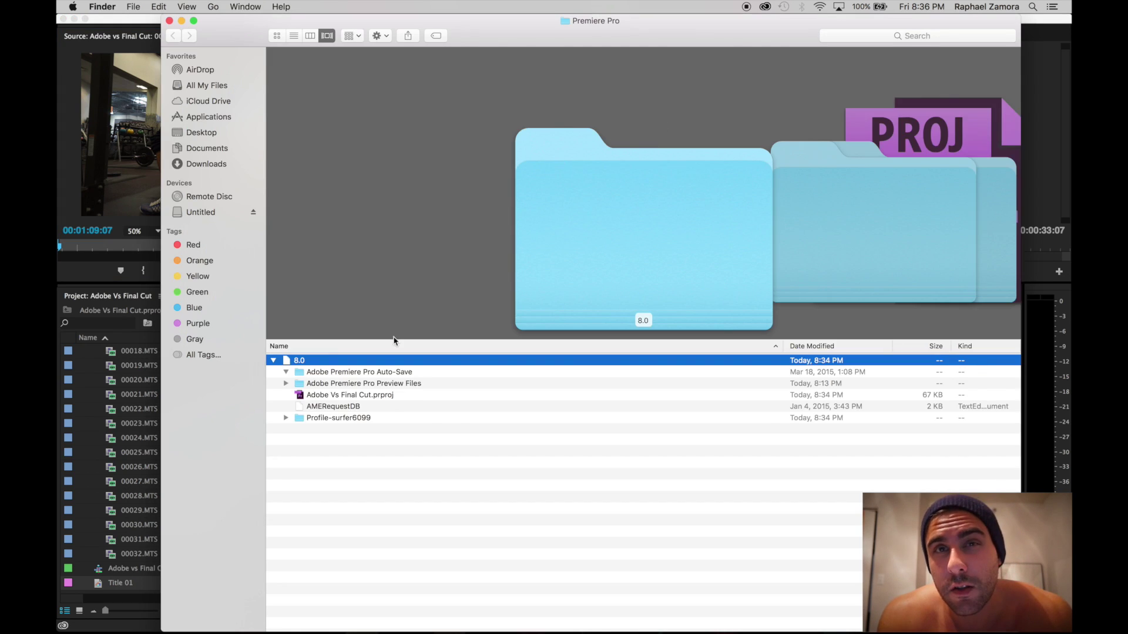
{"action": "left_click", "coordinate": [324, 394]}
{"action": "left_click_drag", "start_coordinate": [324, 395], "coordinate": [329, 348]}
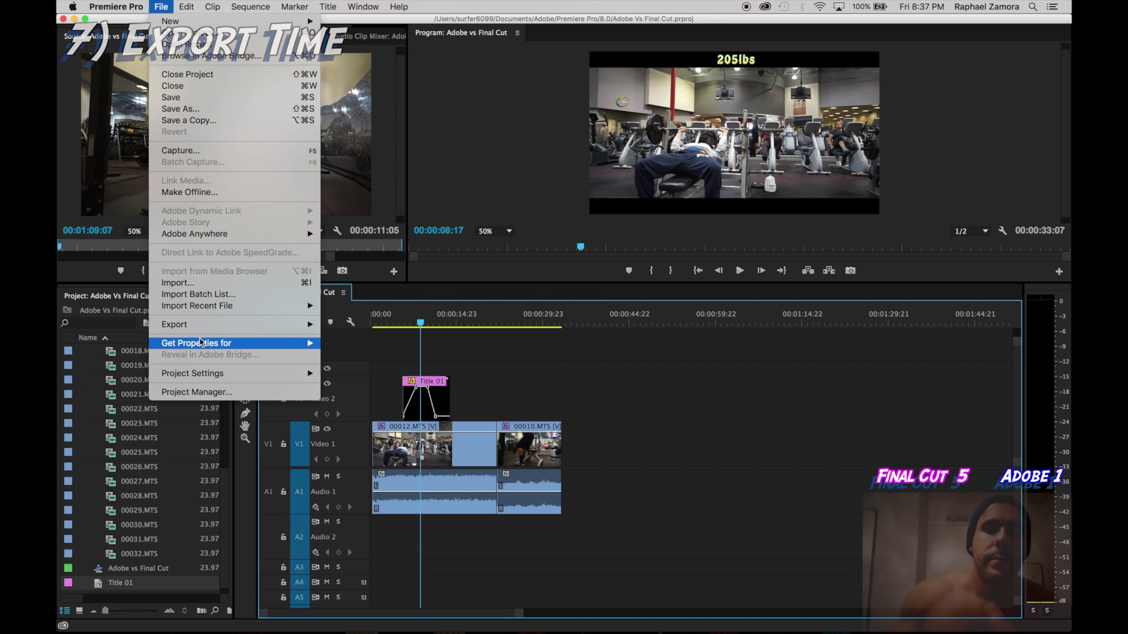
Export the sequence as H.264 Adobe vs Final Cut.mp4 to the desktop and play it
{"action": "mouse_move", "coordinate": [202, 334]}
{"action": "left_click", "coordinate": [338, 325]}
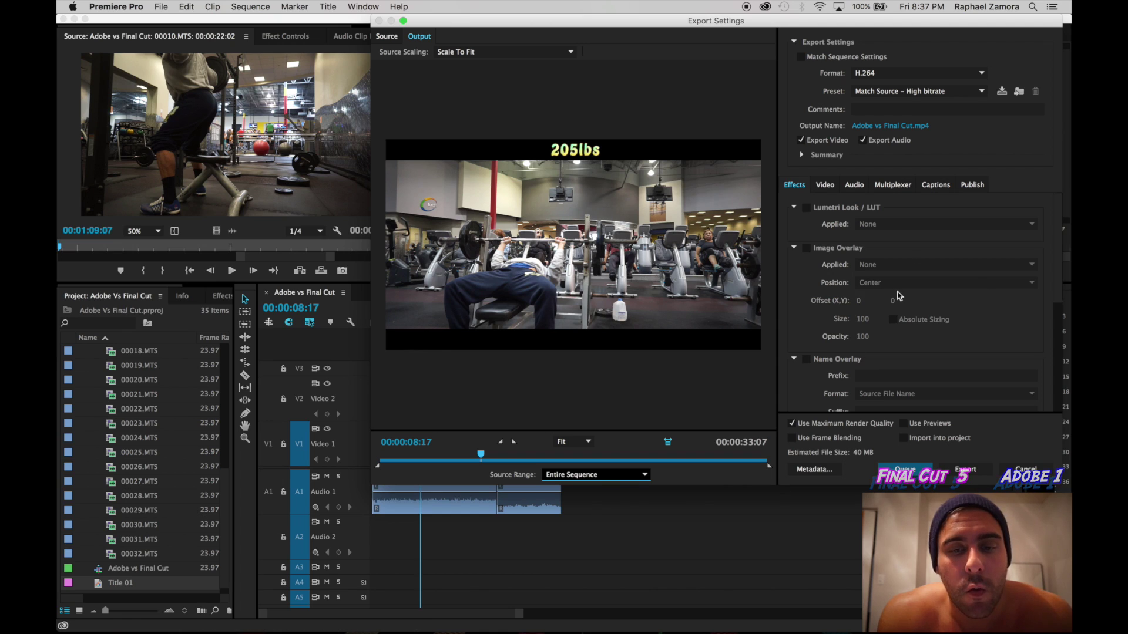
{"action": "left_click", "coordinate": [970, 476]}
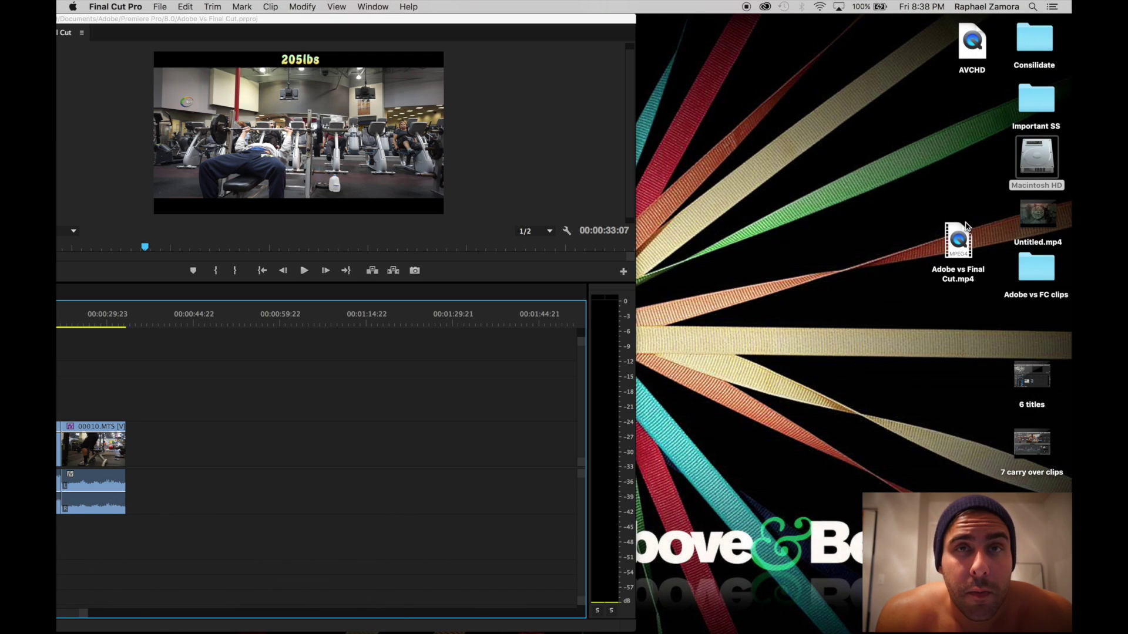
{"action": "double_click", "coordinate": [958, 239]}
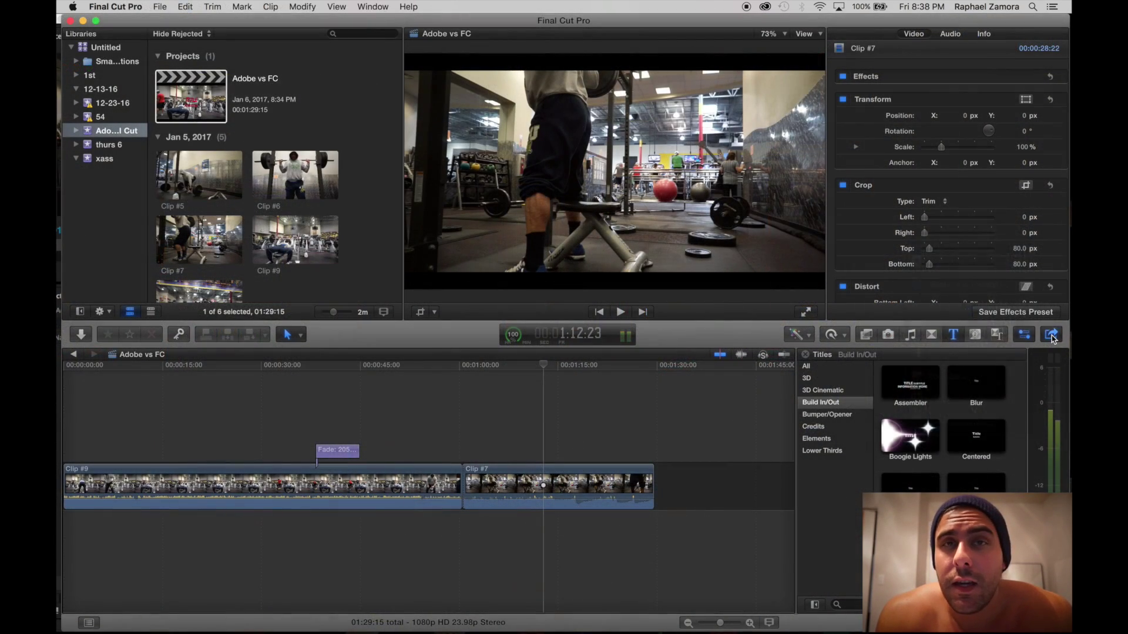
Share the Adobe vs FC project as a master file saved to the Desktop
{"action": "left_click", "coordinate": [1051, 334]}
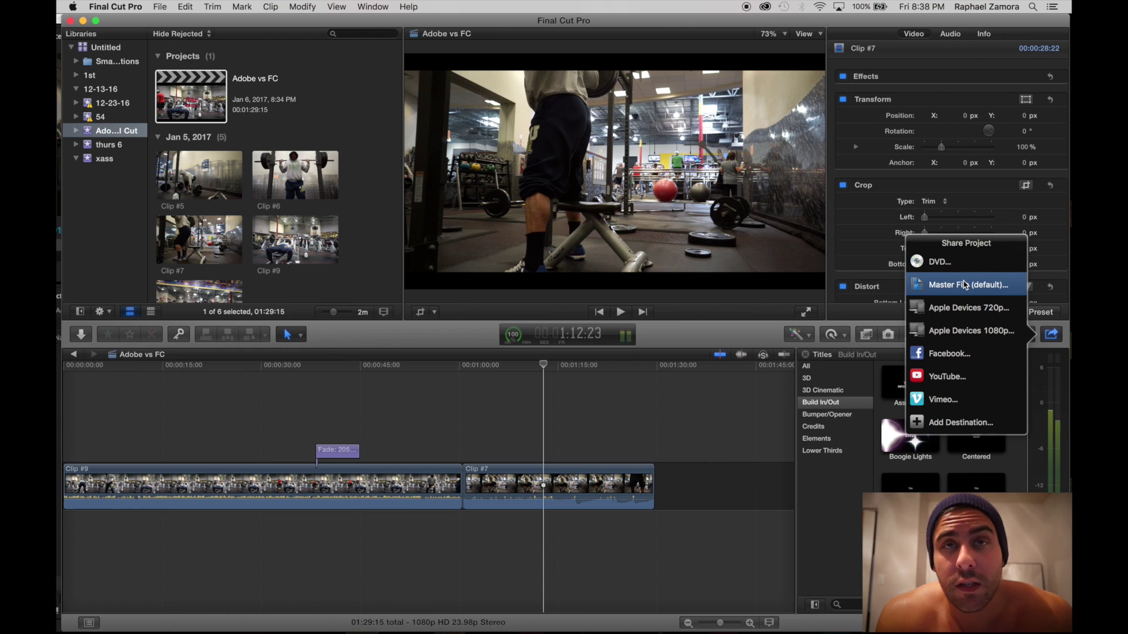
{"action": "left_click", "coordinate": [965, 285]}
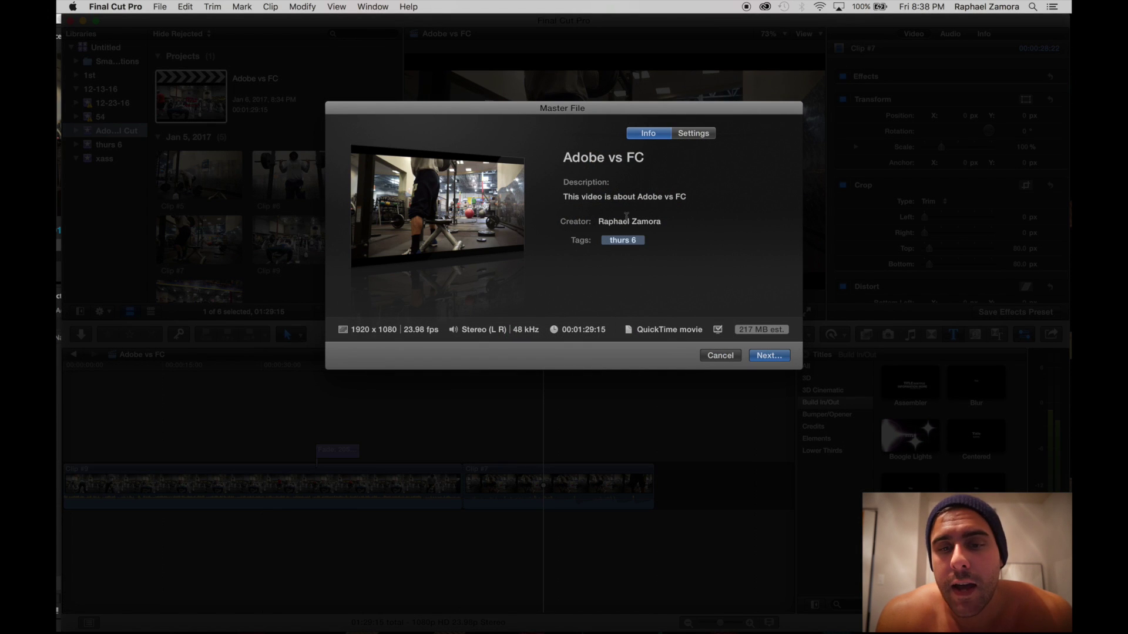
{"action": "left_click", "coordinate": [767, 356]}
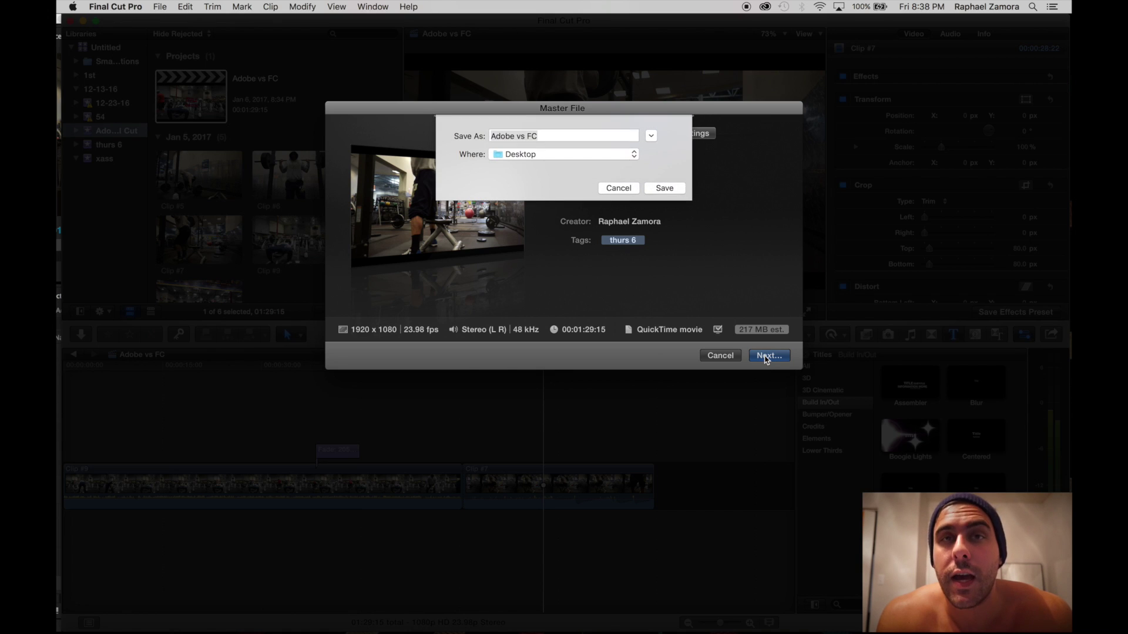
{"action": "left_click", "coordinate": [665, 188]}
Show the Background Tasks window to watch the export's progress
{"action": "left_click", "coordinate": [387, 7]}
{"action": "left_click", "coordinate": [416, 234]}
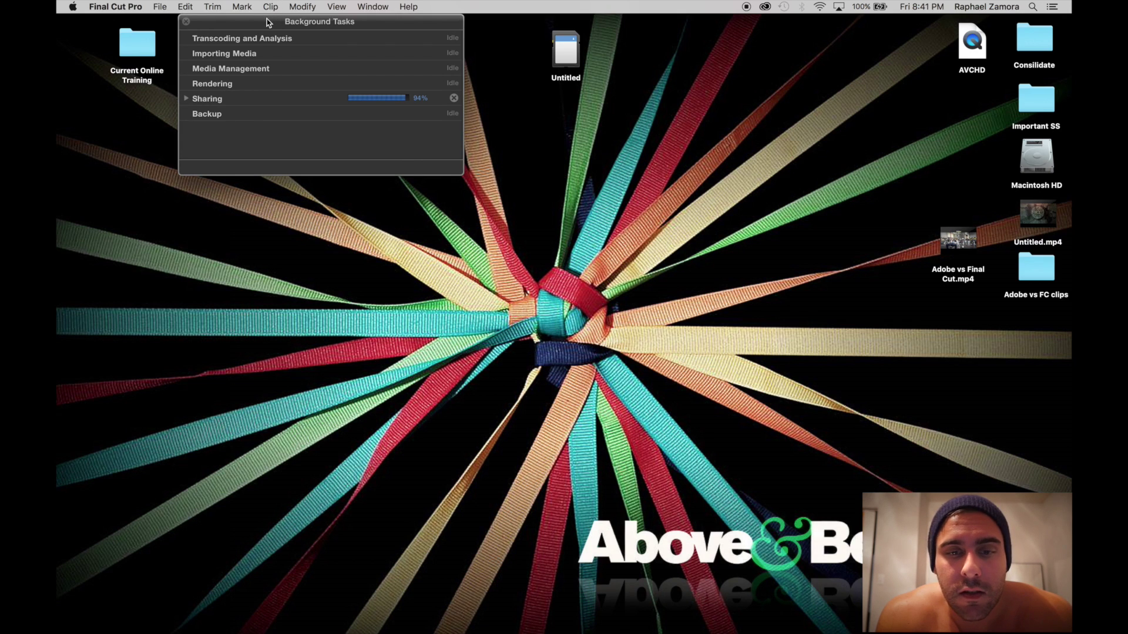
{"action": "left_click_drag", "start_coordinate": [268, 22], "coordinate": [241, 22]}
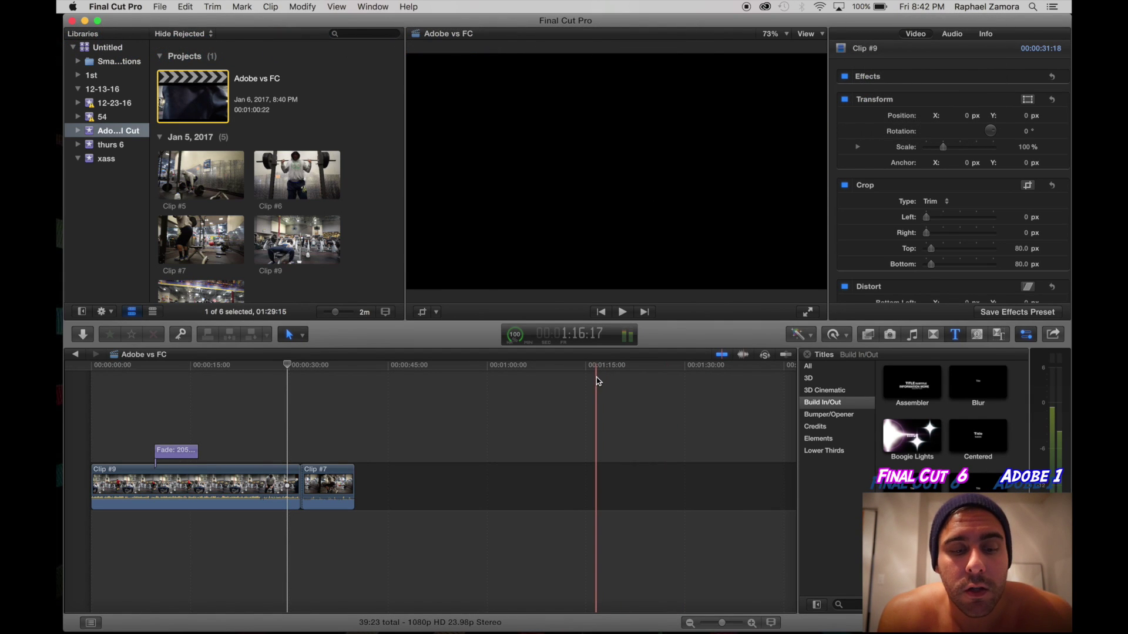
Look through the Final Cut Pro and File menus without choosing anything
{"action": "left_click", "coordinate": [137, 4]}
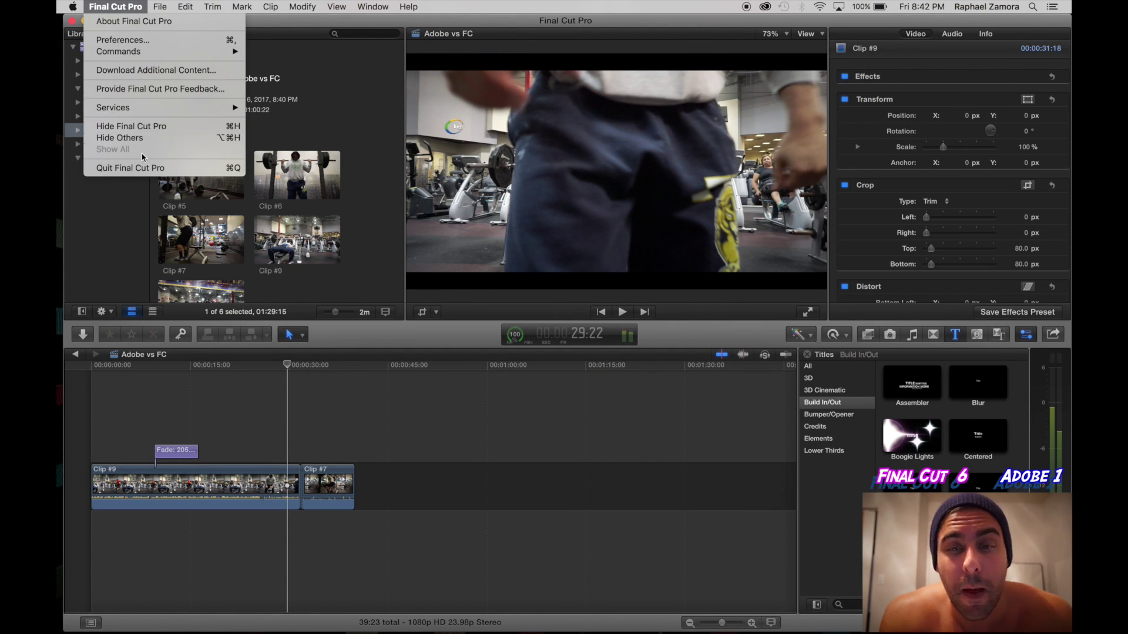
{"action": "left_click", "coordinate": [415, 433]}
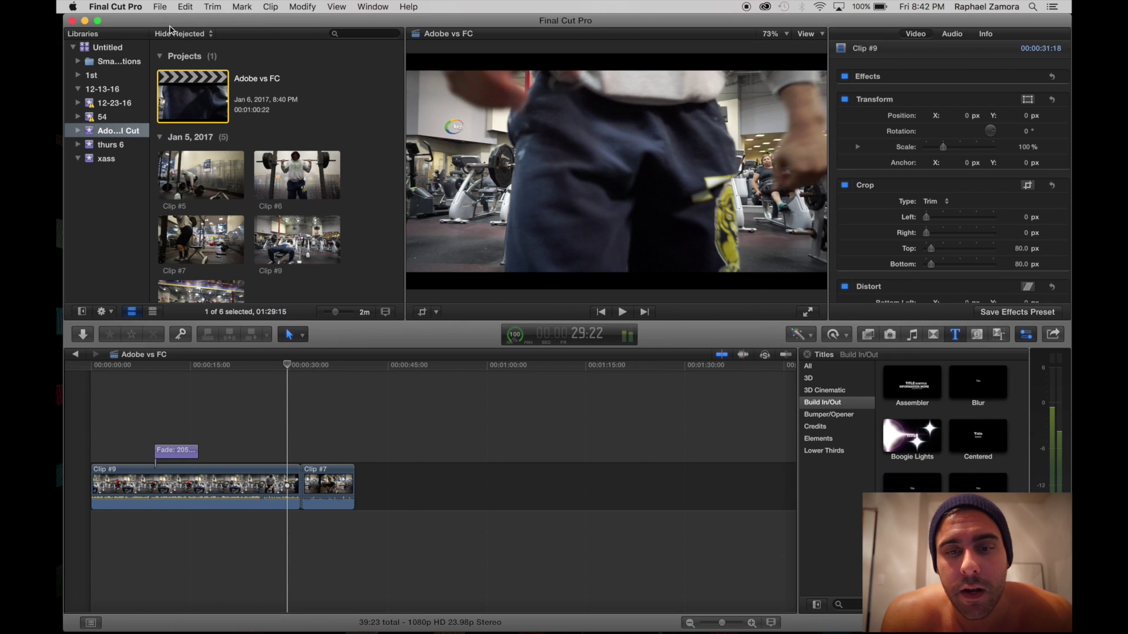
{"action": "left_click", "coordinate": [133, 5]}
{"action": "left_click", "coordinate": [470, 508]}
{"action": "left_click", "coordinate": [160, 6]}
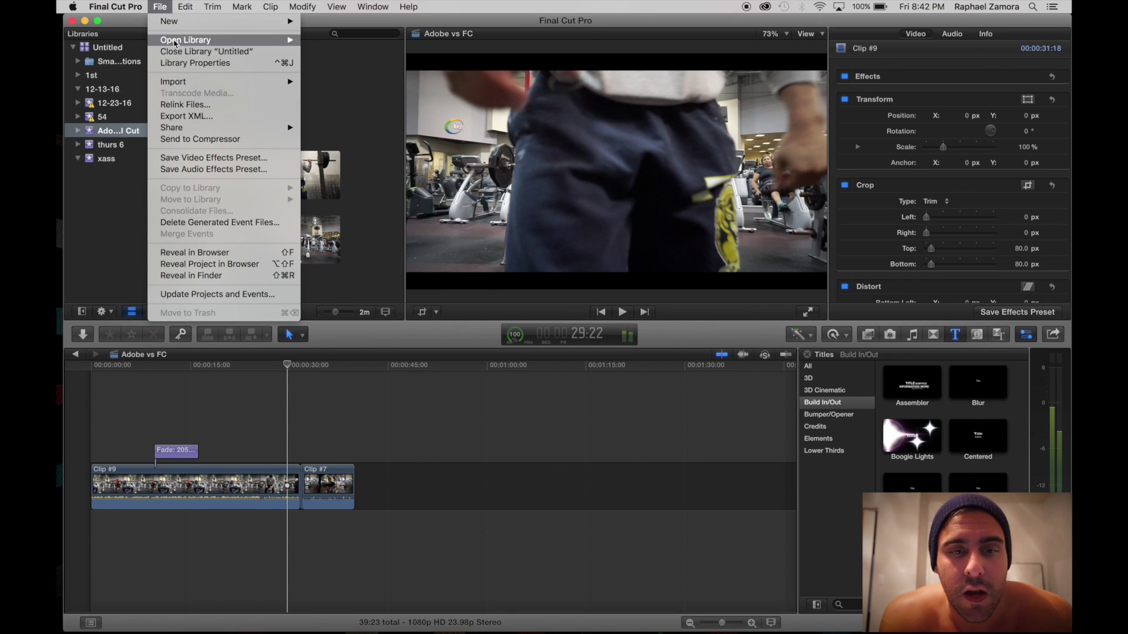
{"action": "left_click", "coordinate": [482, 441]}
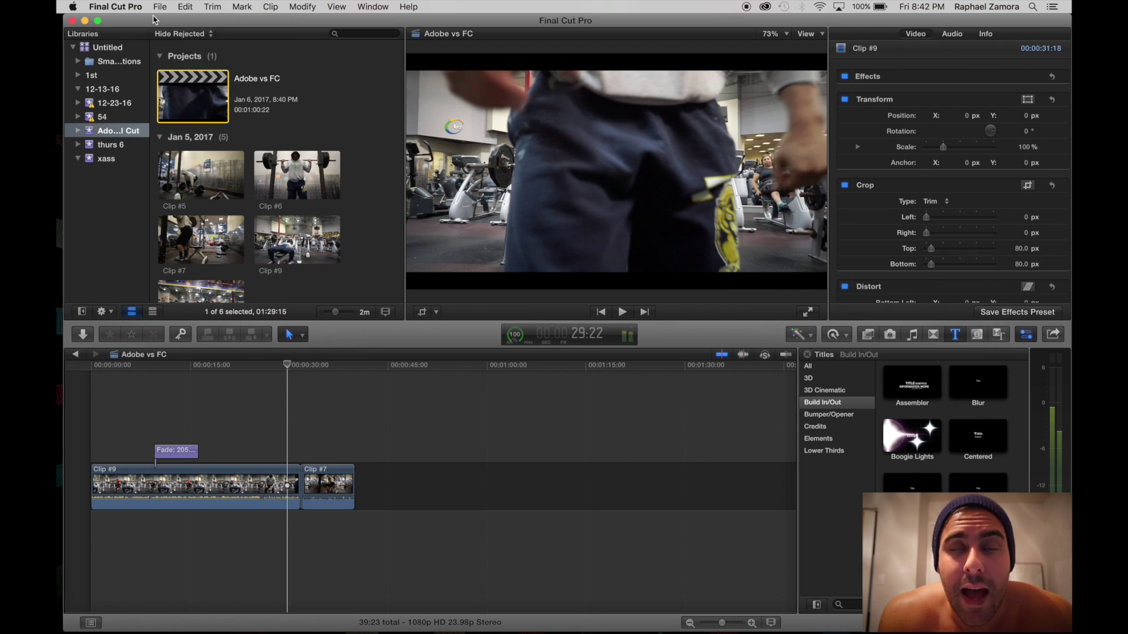
Quit and relaunch Final Cut Pro, reopen the Adobe vs FC event, and play from about 28 seconds
{"action": "key", "text": "super+q"}
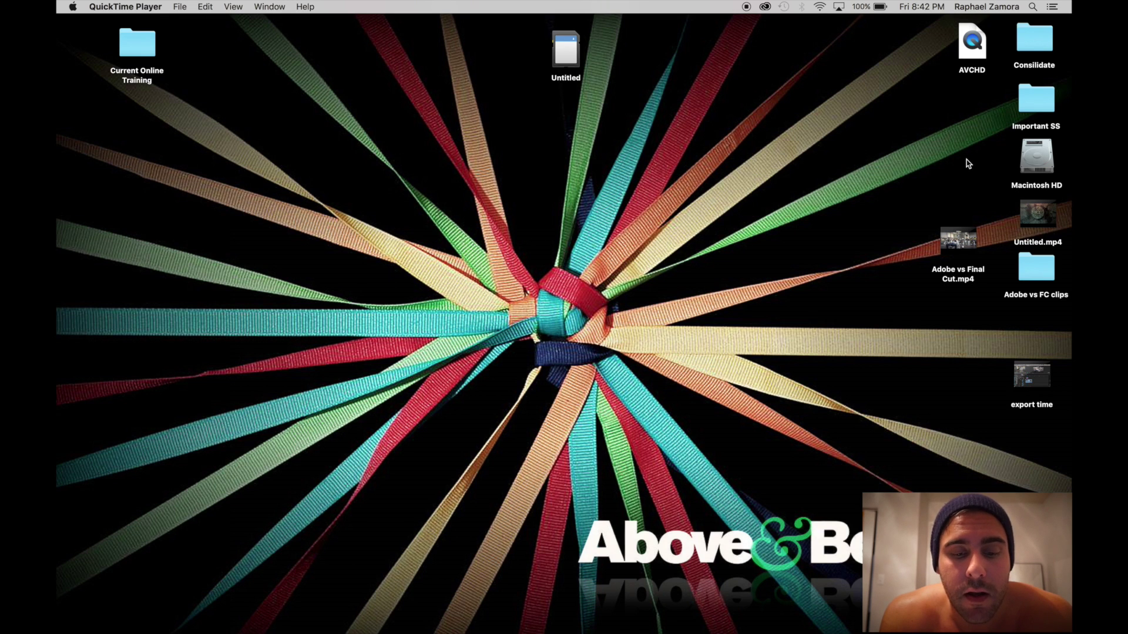
{"action": "left_click", "coordinate": [541, 623]}
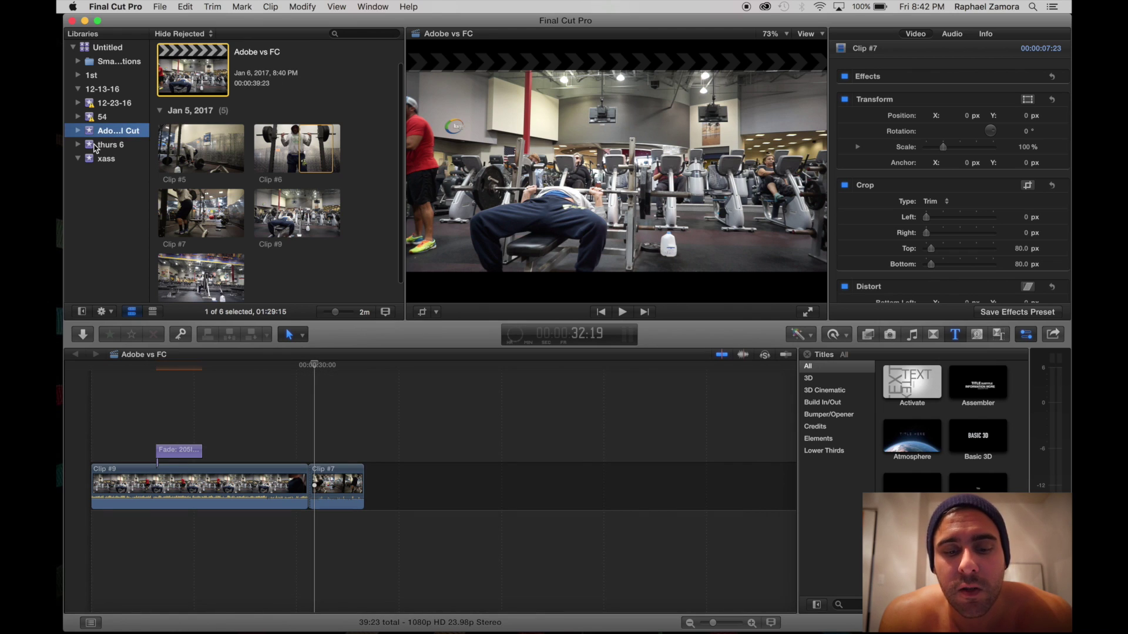
{"action": "left_click", "coordinate": [103, 145]}
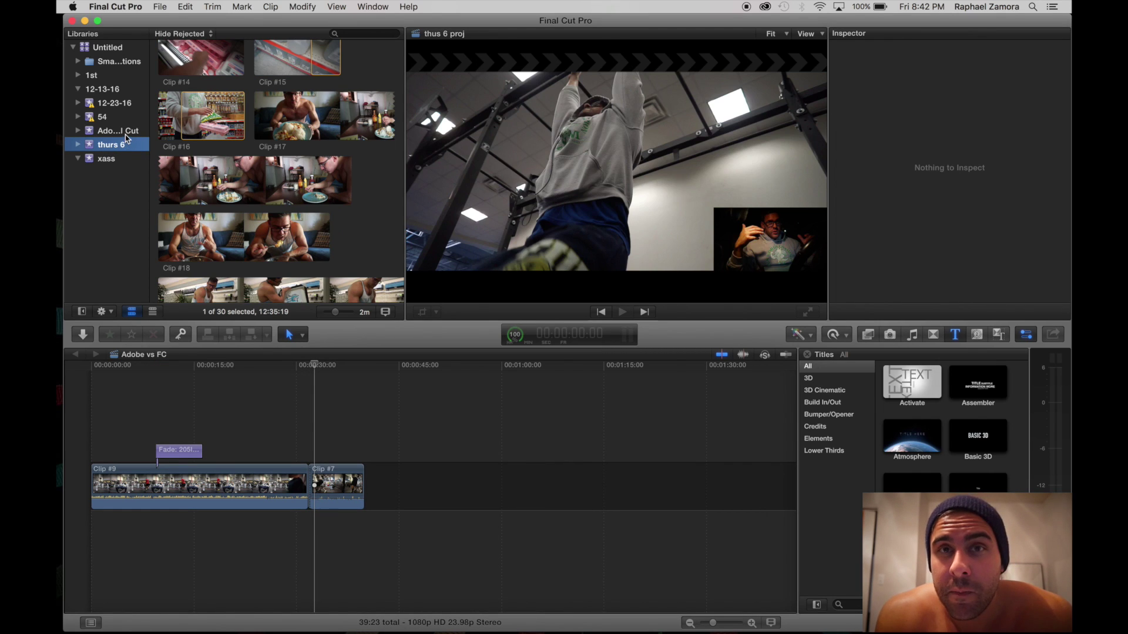
{"action": "left_click", "coordinate": [124, 131]}
{"action": "left_click", "coordinate": [290, 399]}
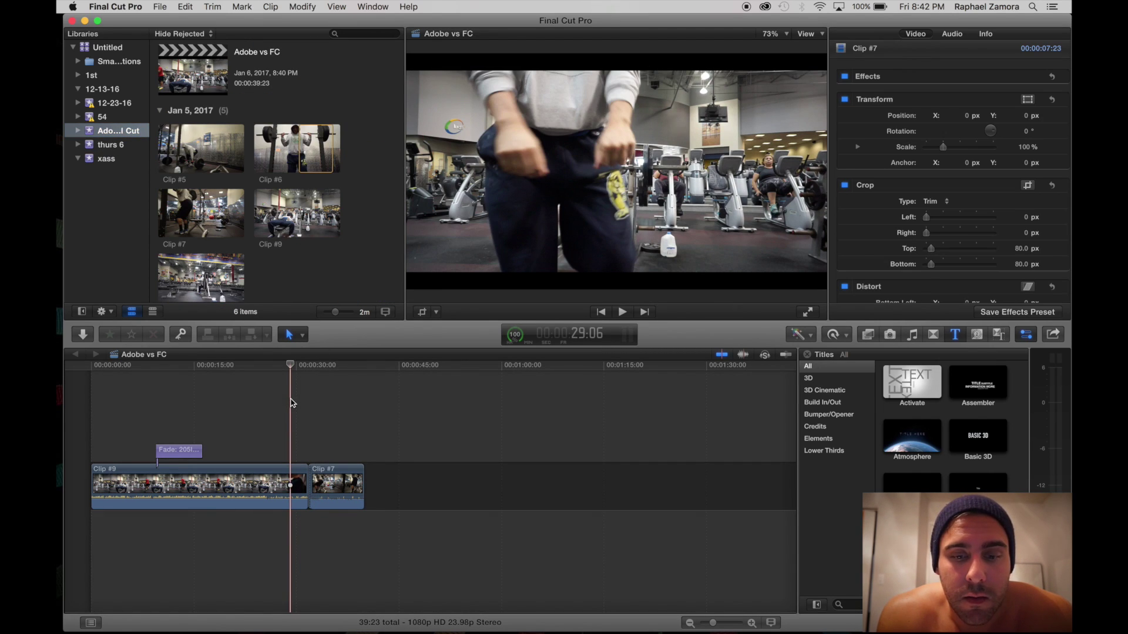
{"action": "key", "text": "space"}
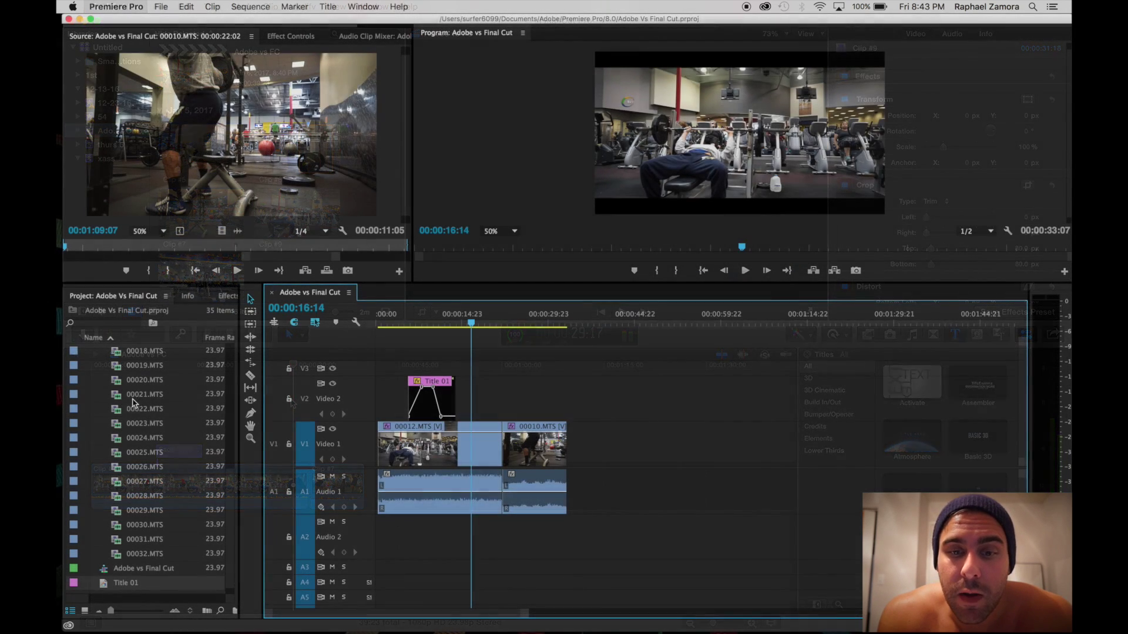
Place clip 00022.MTS after 00010.MTS on the timeline and save the project
{"action": "left_click_drag", "start_coordinate": [145, 409], "coordinate": [586, 461]}
{"action": "key", "text": "super+s"}
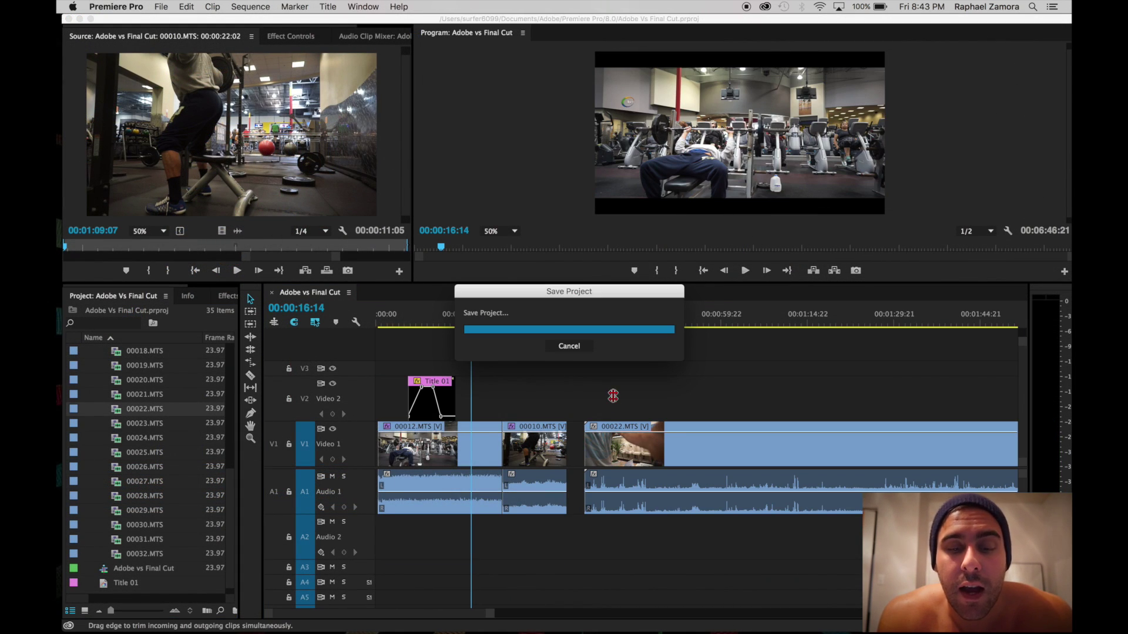
{"action": "left_click", "coordinate": [160, 7]}
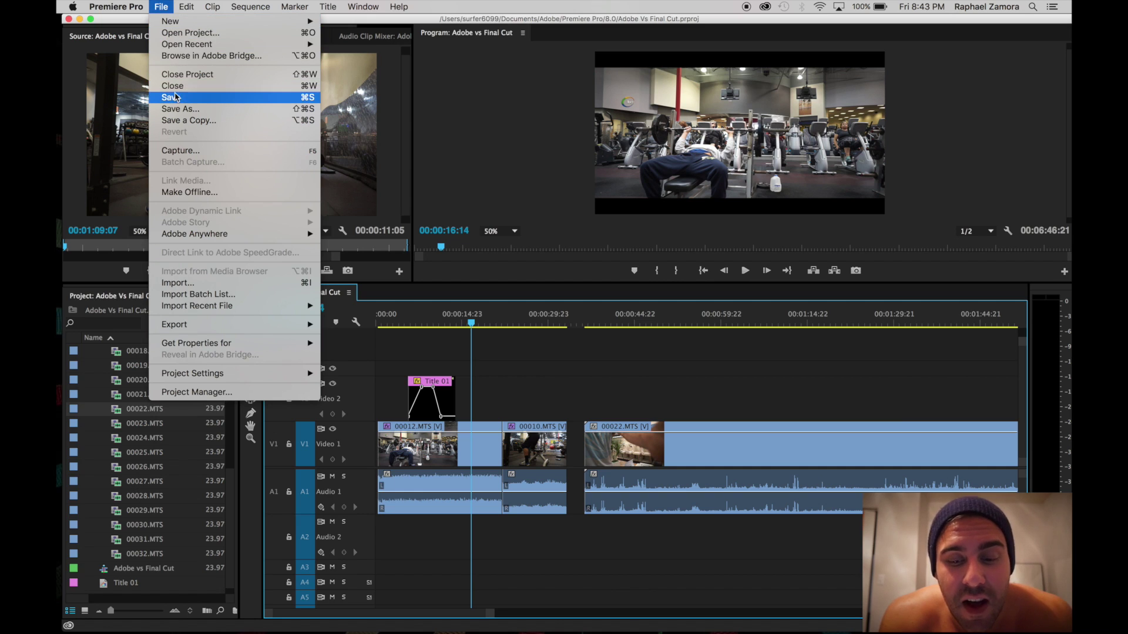
{"action": "left_click", "coordinate": [629, 391]}
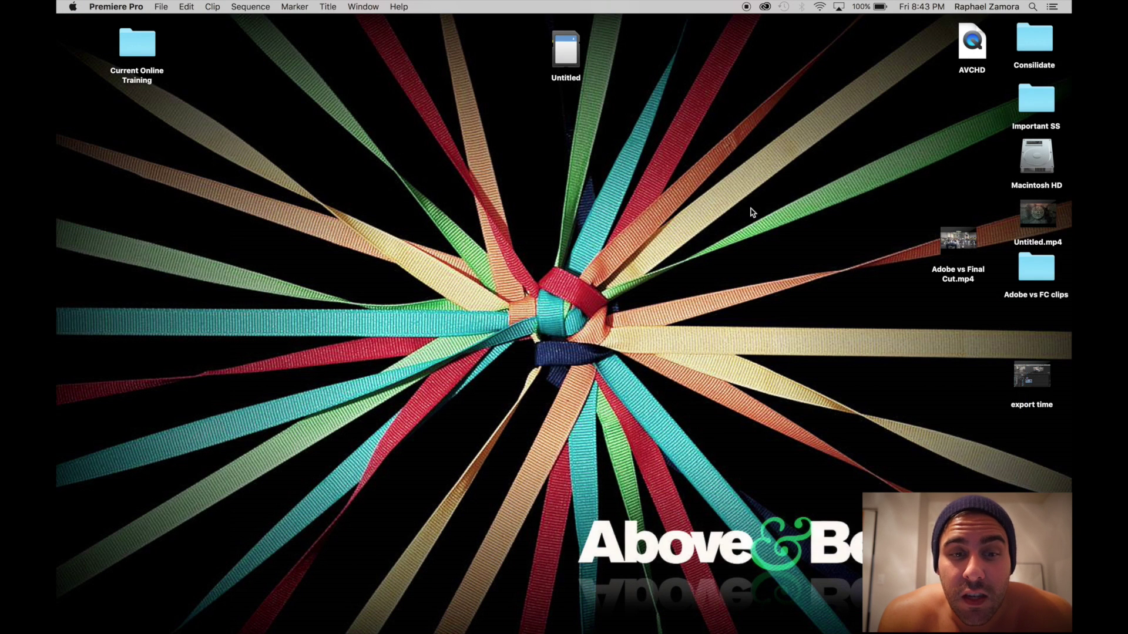
Relaunch Premiere Pro by searching 'adobe pre' in Spotlight
{"action": "key", "text": "super+space"}
{"action": "type", "text": "adobe pre"}
{"action": "key", "text": "Return"}
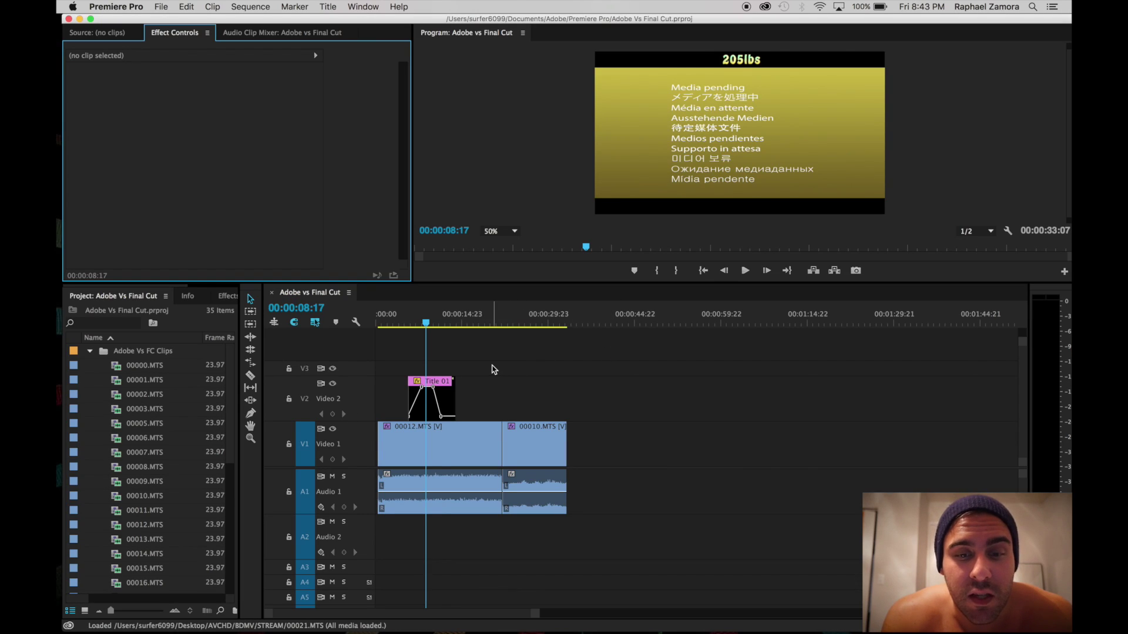
Check the reopened project's timeline, source view, mixer and clips 00001.MTS and 00009.MTS, then return to the desktop
{"action": "left_click", "coordinate": [494, 369]}
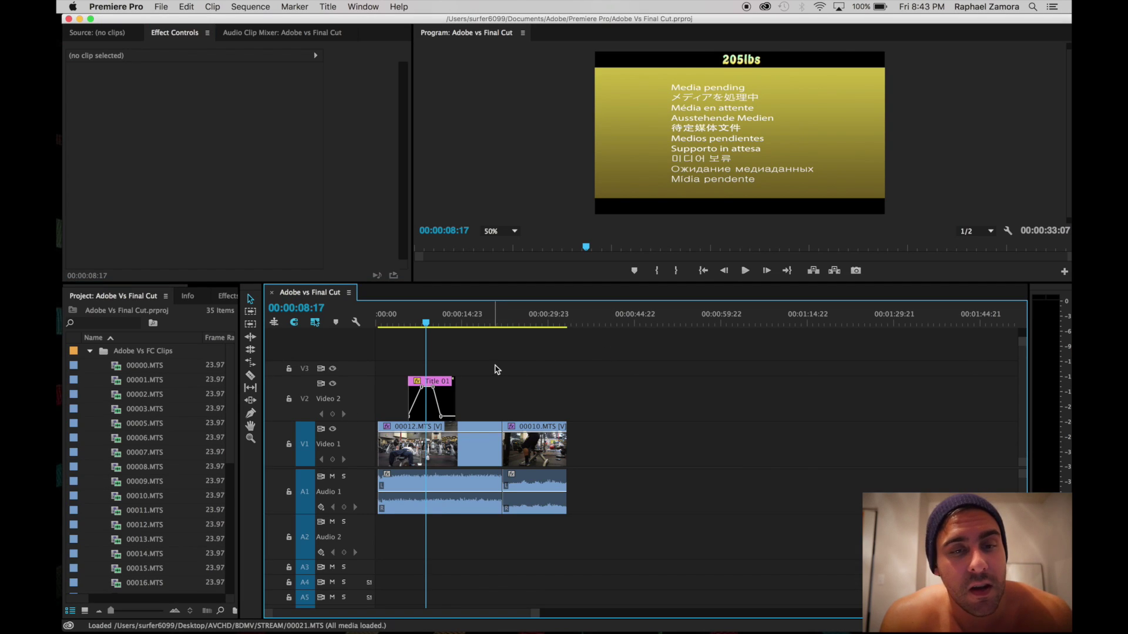
{"action": "left_click", "coordinate": [140, 33]}
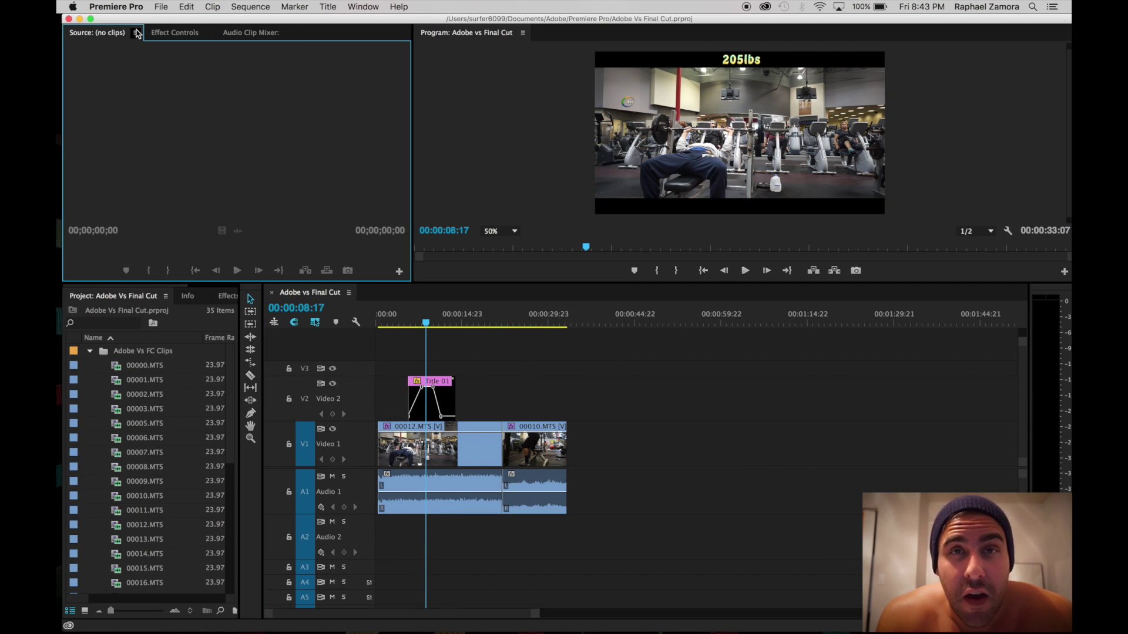
{"action": "left_click", "coordinate": [263, 35]}
{"action": "left_click", "coordinate": [159, 385]}
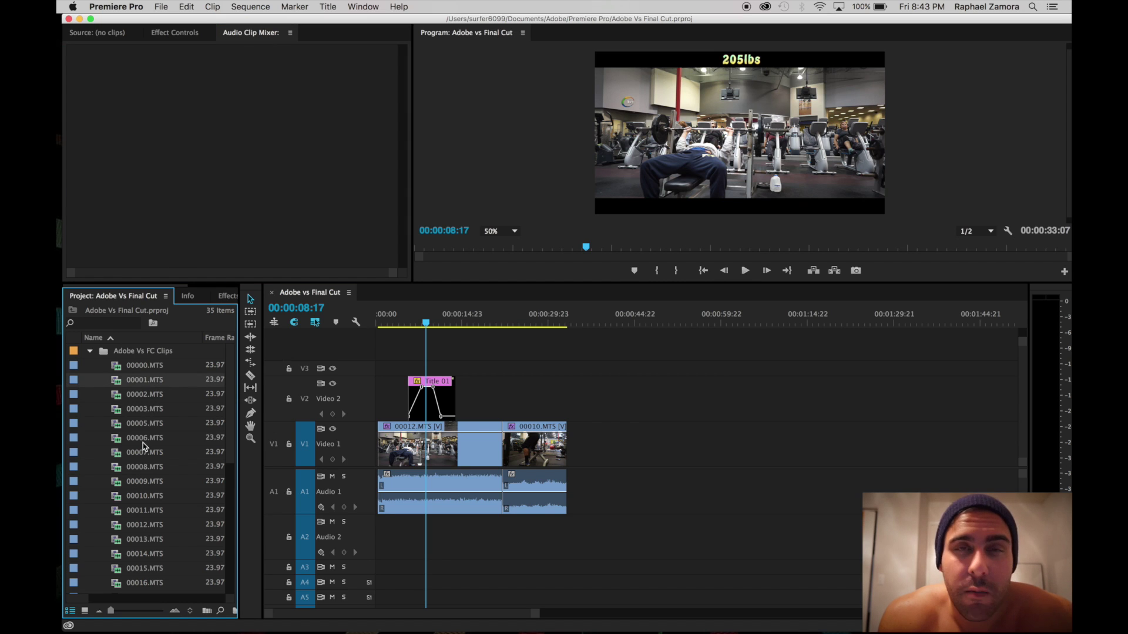
{"action": "left_click", "coordinate": [134, 481]}
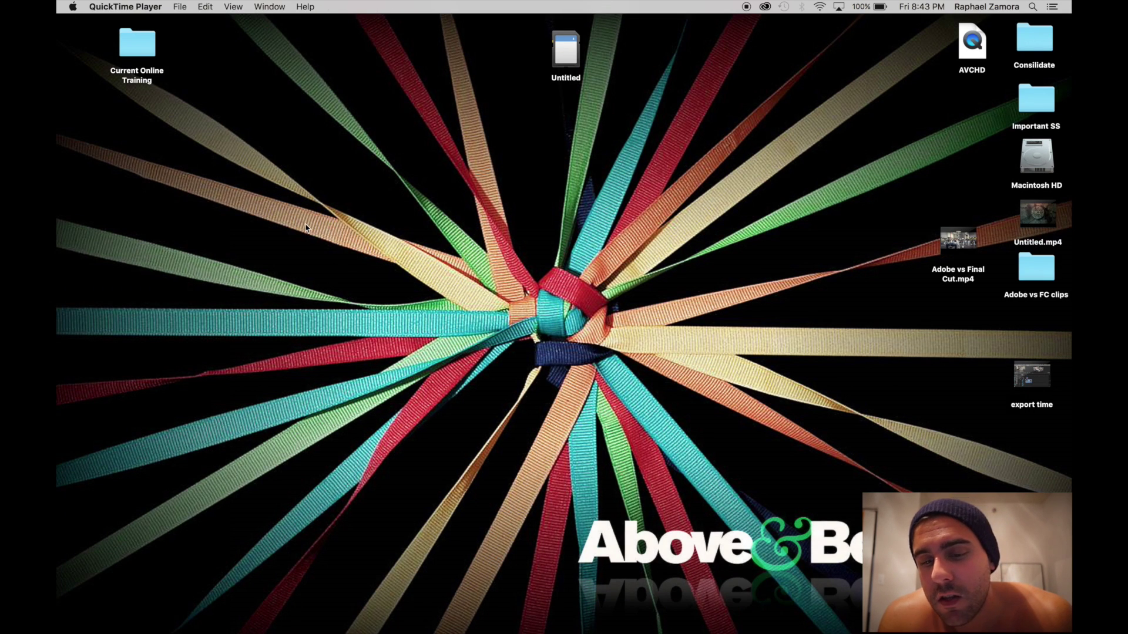
{"action": "left_click_drag", "start_coordinate": [304, 223], "coordinate": [767, 428]}
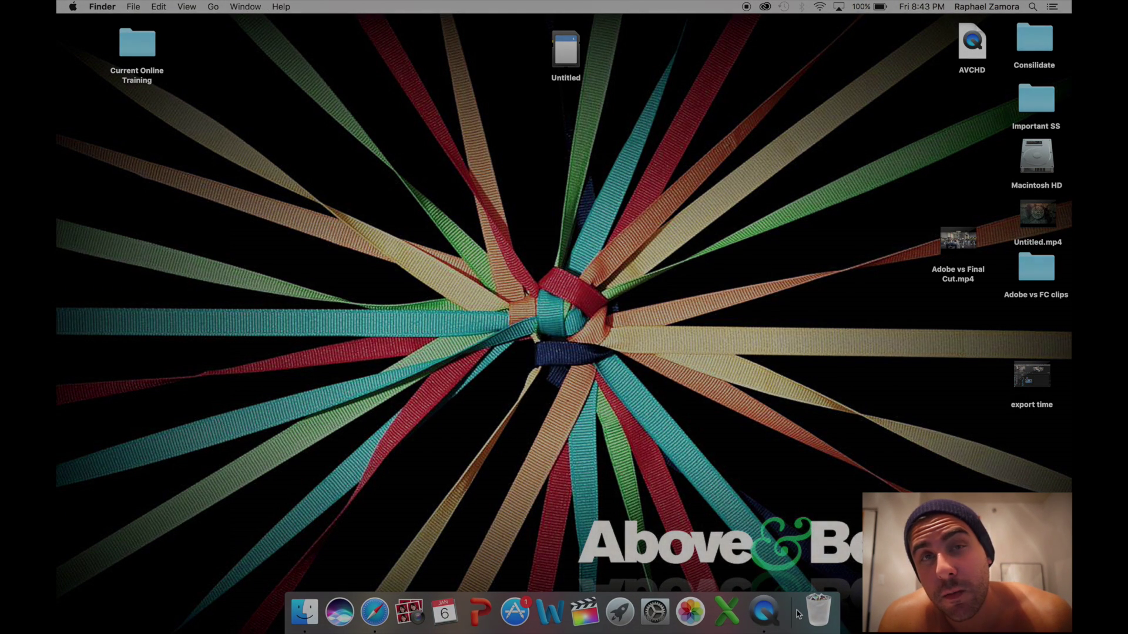